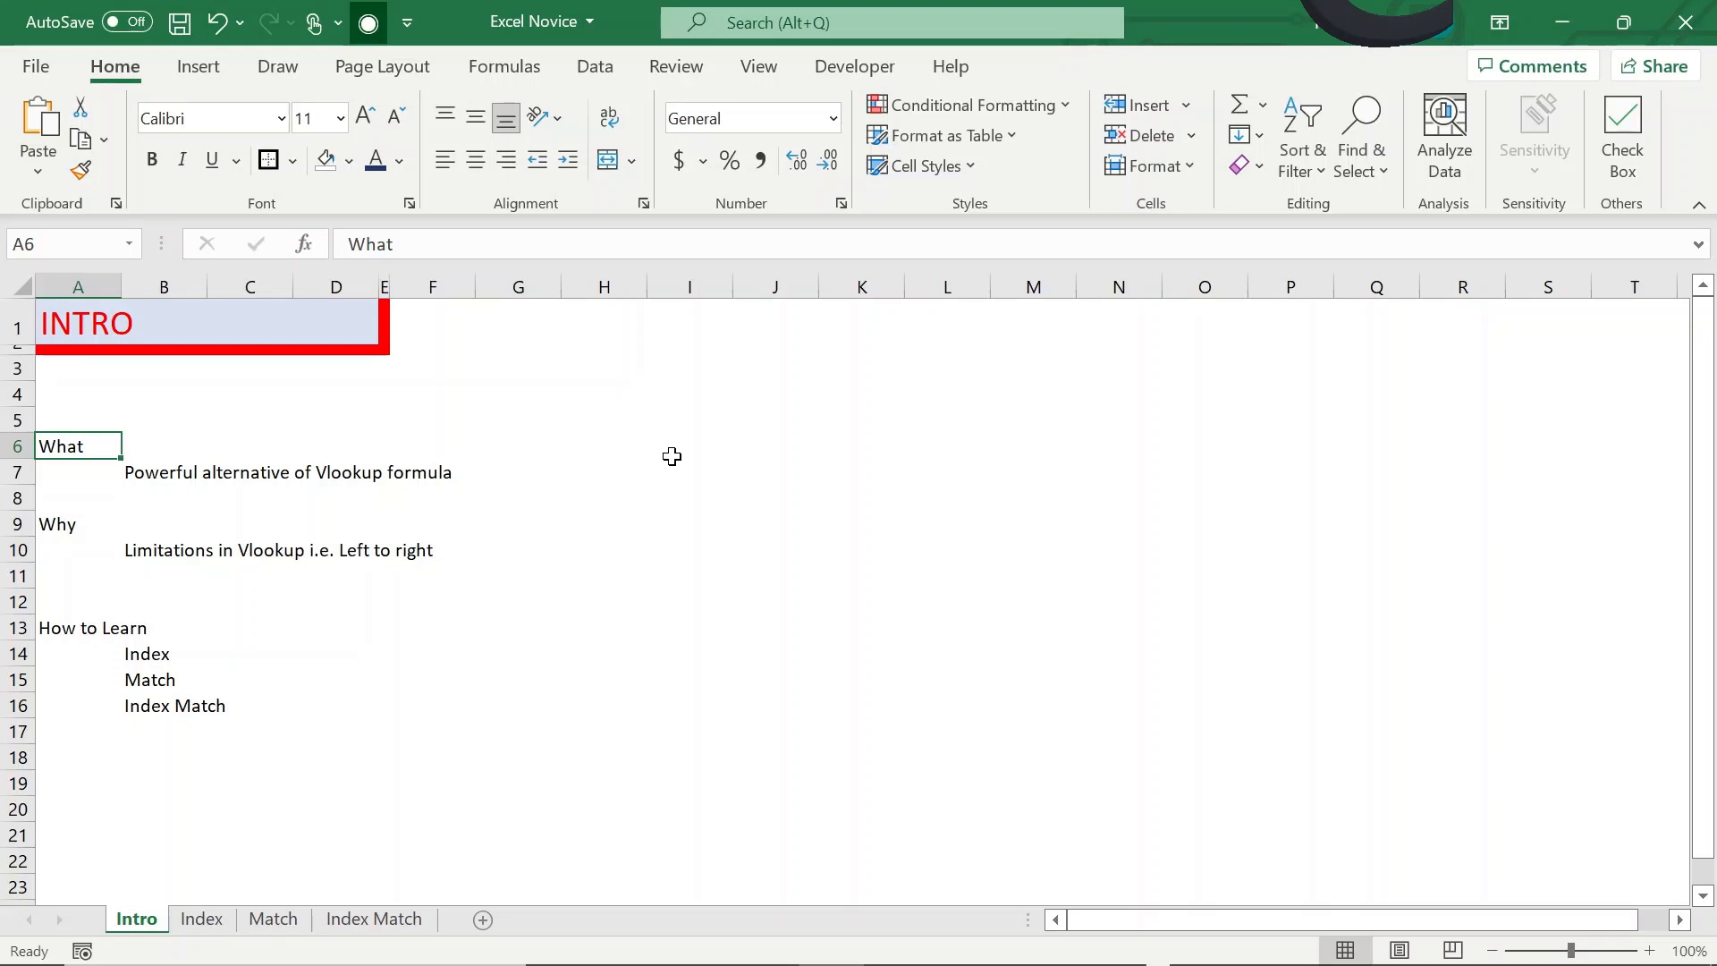
Review the What, Why and How to Learn headings on the Intro sheet
{"action": "key", "text": "Down"}
{"action": "key", "text": "Down"}
{"action": "key", "text": "Down"}
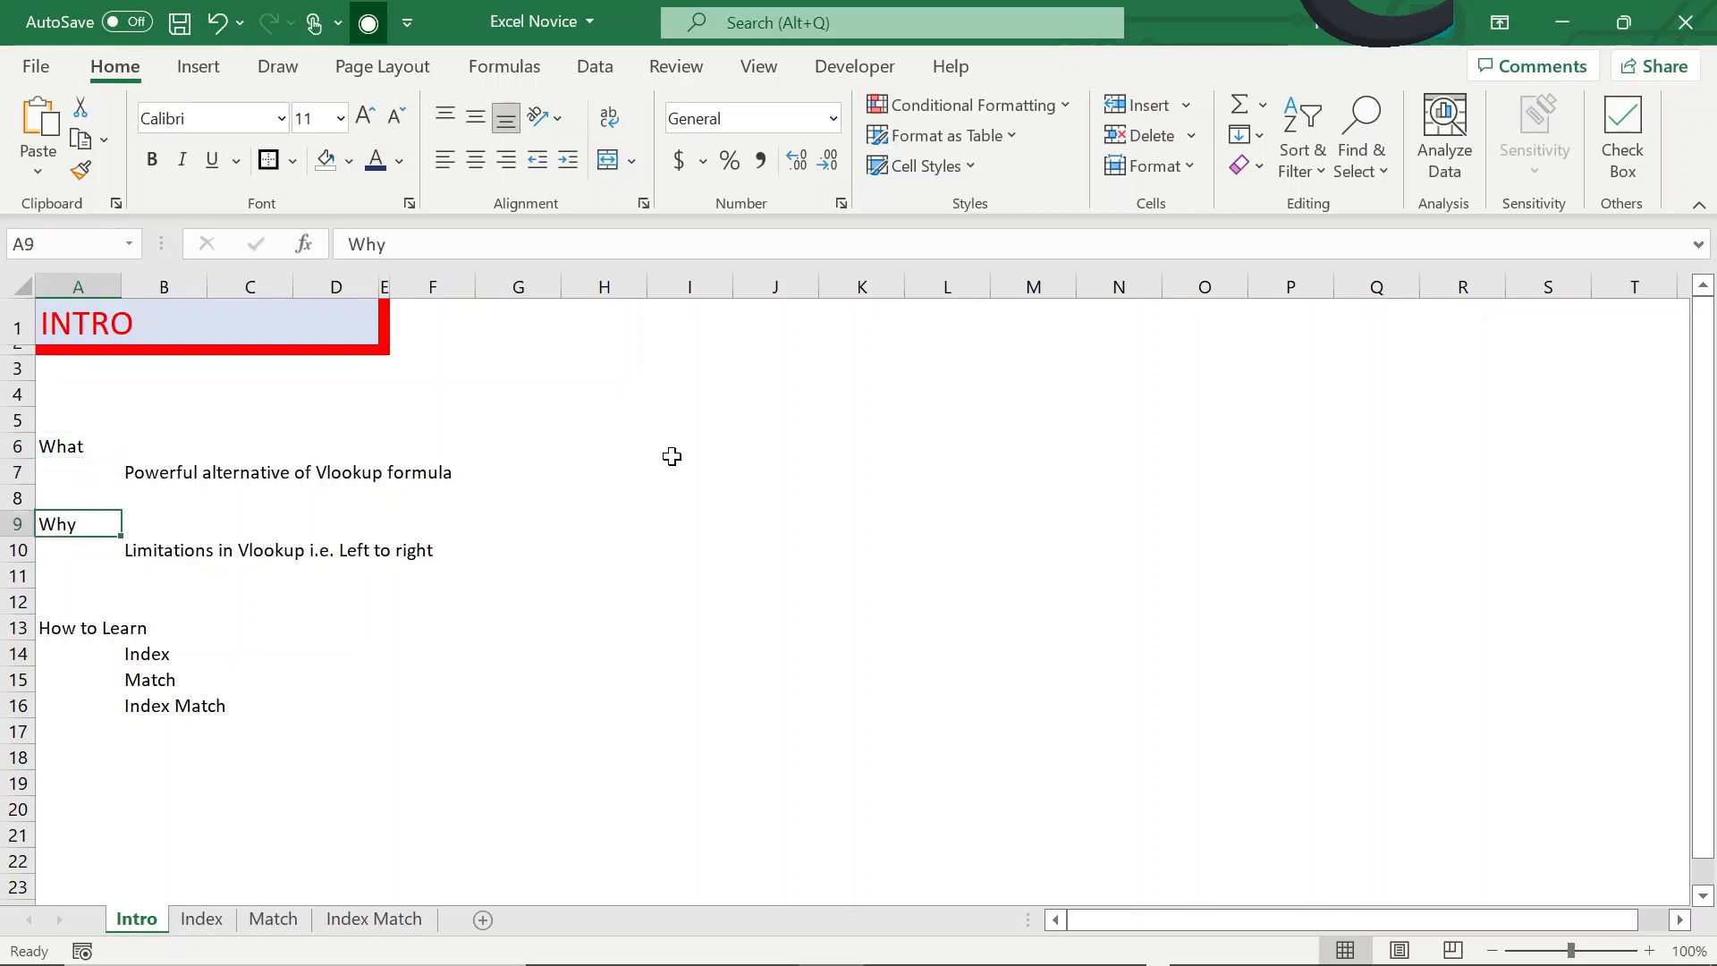
{"action": "key", "text": "Down"}
{"action": "key", "text": "Down"}
{"action": "key", "text": "Down"}
{"action": "key", "text": "Down"}
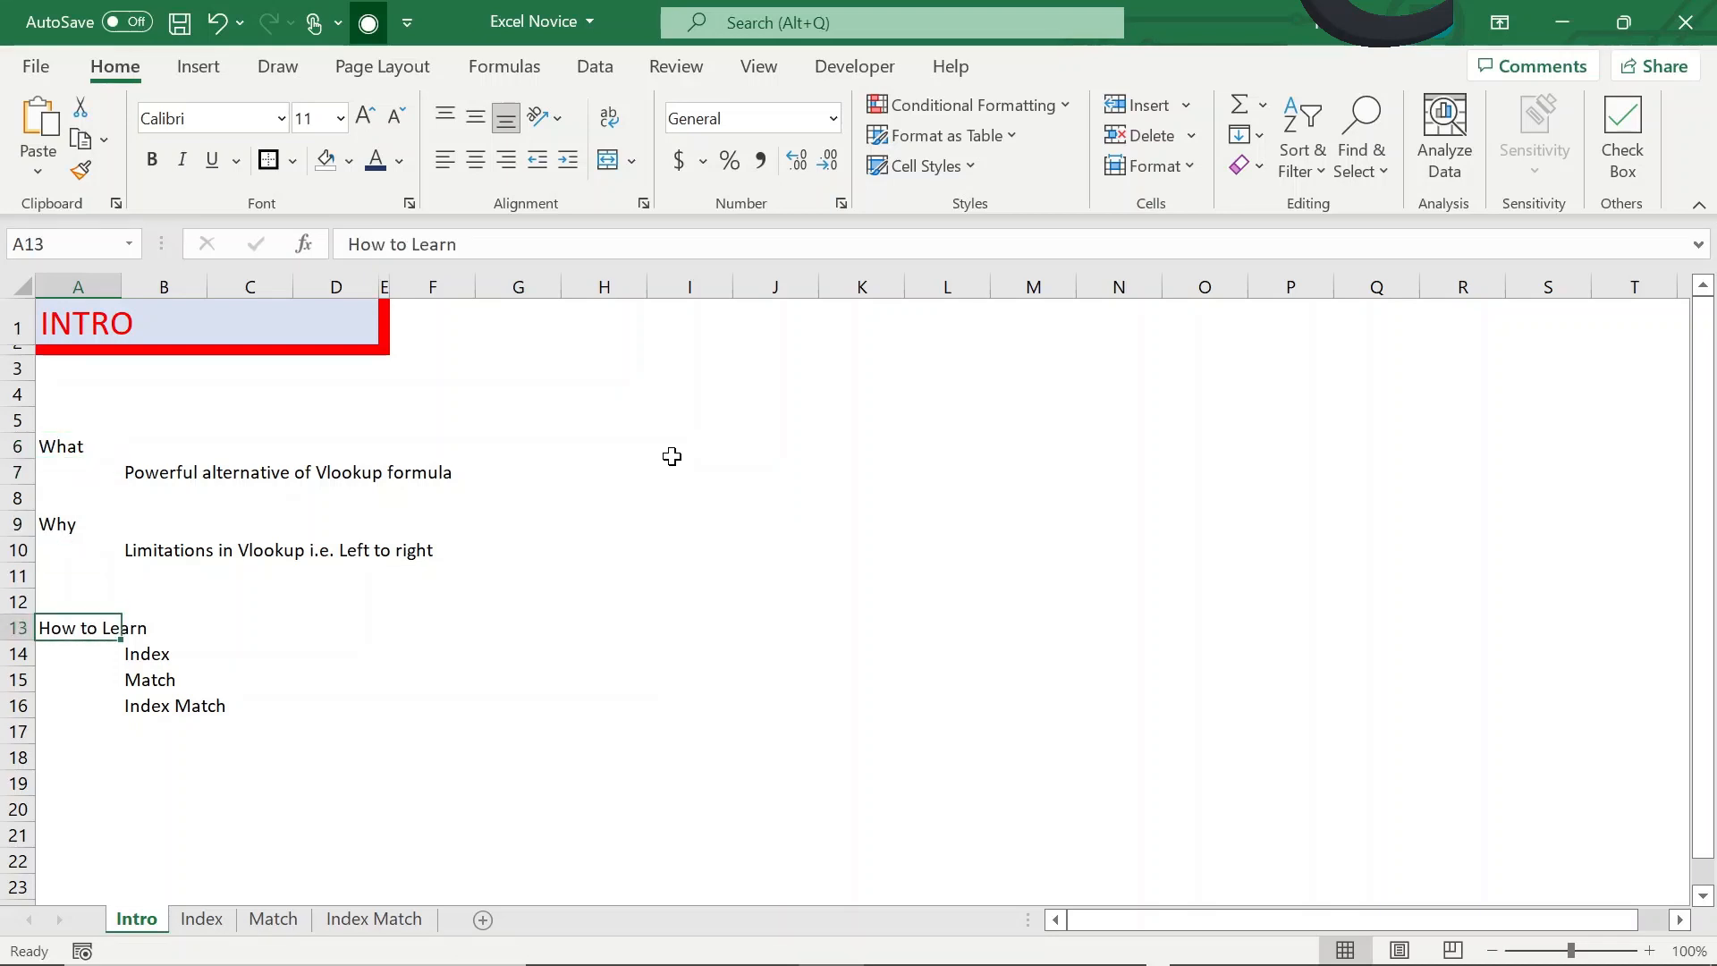
{"action": "key", "text": "Up"}
{"action": "key", "text": "Up"}
{"action": "key", "text": "Up"}
{"action": "key", "text": "Up"}
{"action": "key", "text": "Up"}
{"action": "key", "text": "Up"}
{"action": "key", "text": "Up"}
{"action": "key", "text": "Up"}
{"action": "key", "text": "Up"}
{"action": "key", "text": "Up"}
{"action": "key", "text": "Up"}
{"action": "key", "text": "Up"}
{"action": "key", "text": "Down"}
{"action": "key", "text": "Down"}
{"action": "key", "text": "Down"}
{"action": "key", "text": "Down"}
{"action": "key", "text": "Down"}
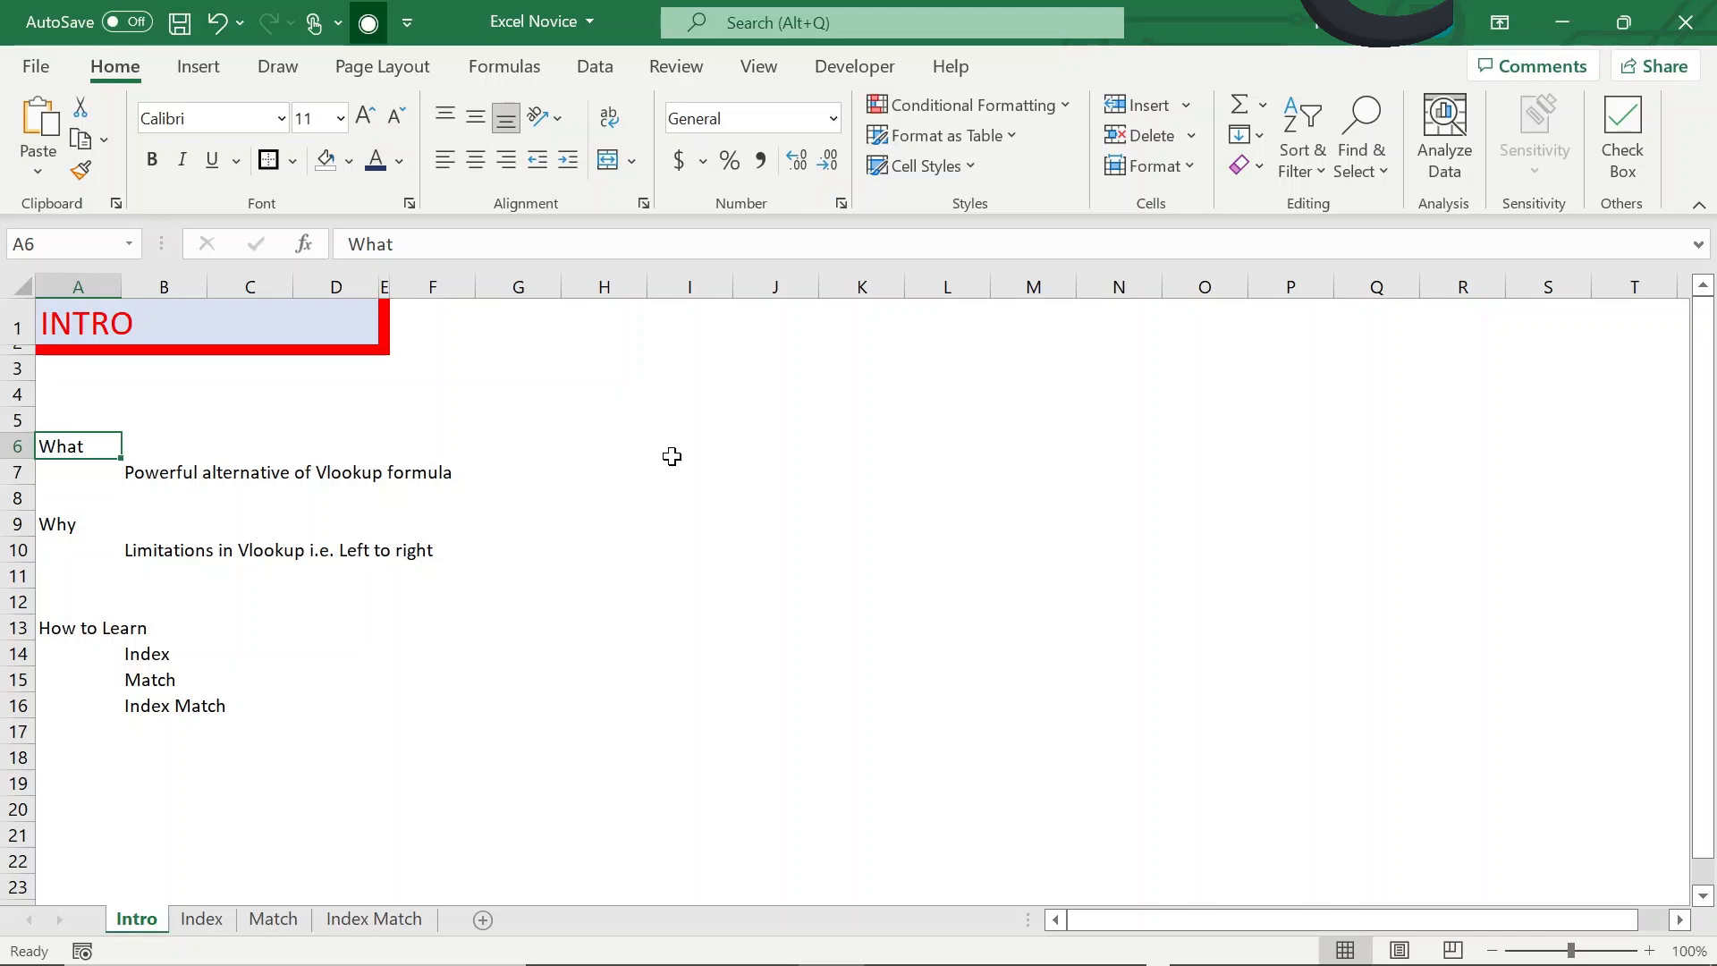
{"action": "key", "text": "Down"}
{"action": "key", "text": "Down"}
{"action": "key", "text": "Down"}
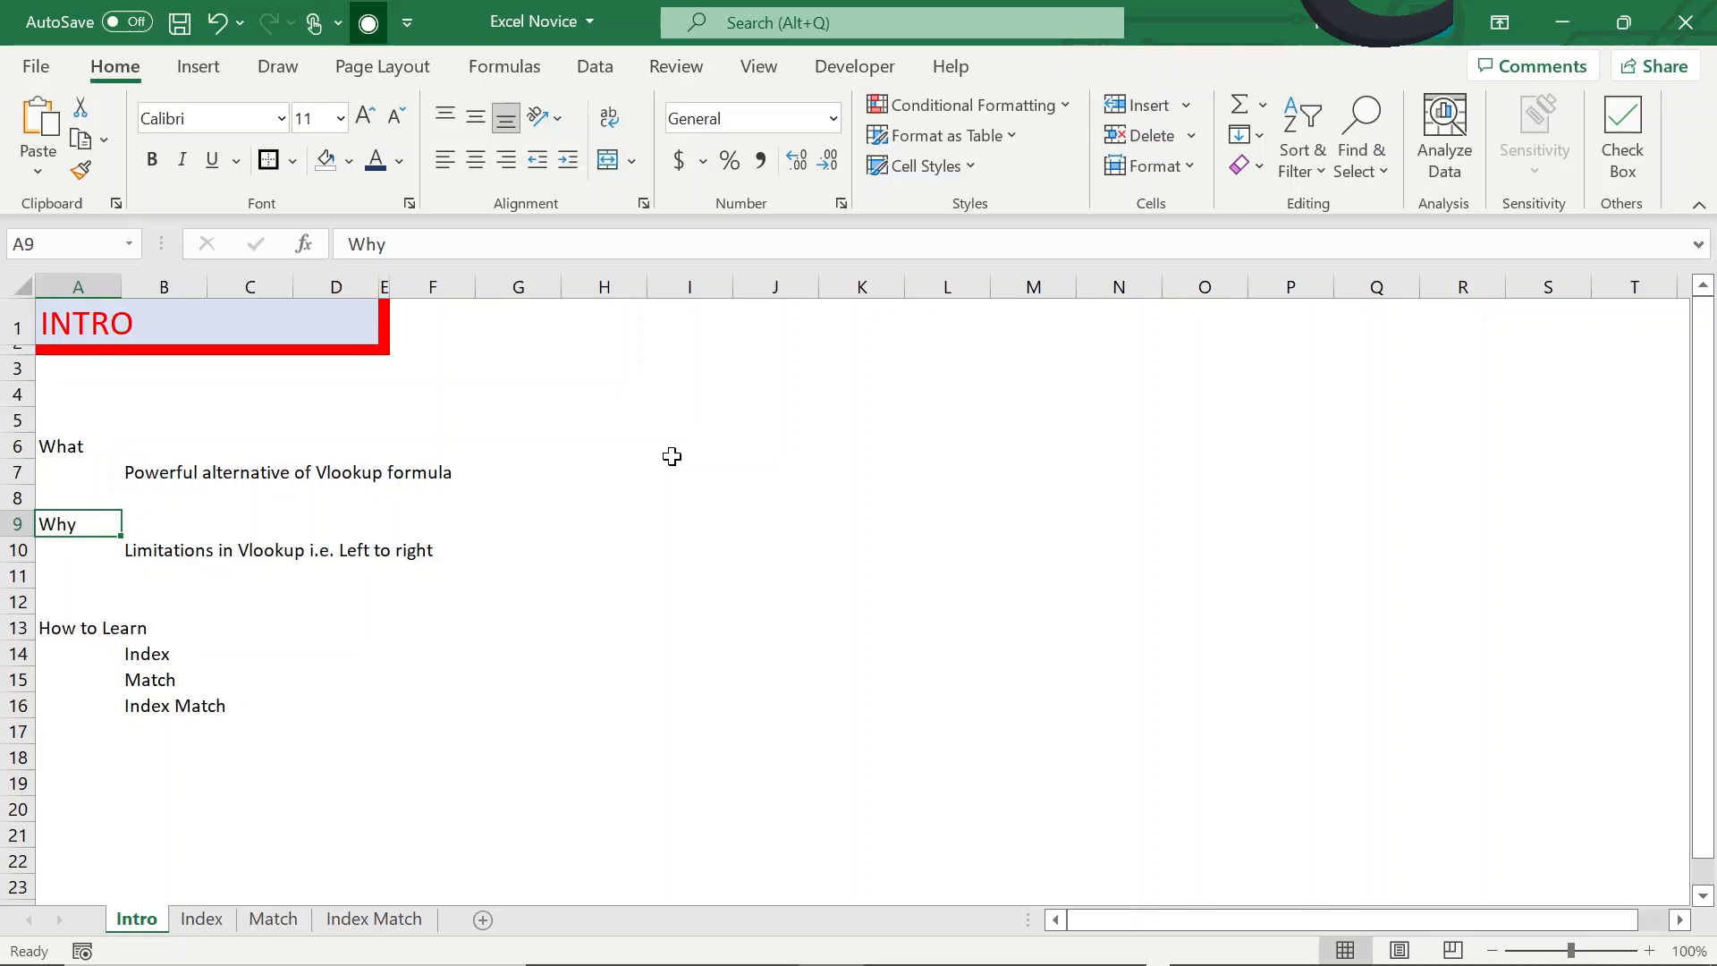
{"action": "key", "text": "Down"}
{"action": "key", "text": "Down"}
{"action": "key", "text": "Down"}
{"action": "key", "text": "Down"}
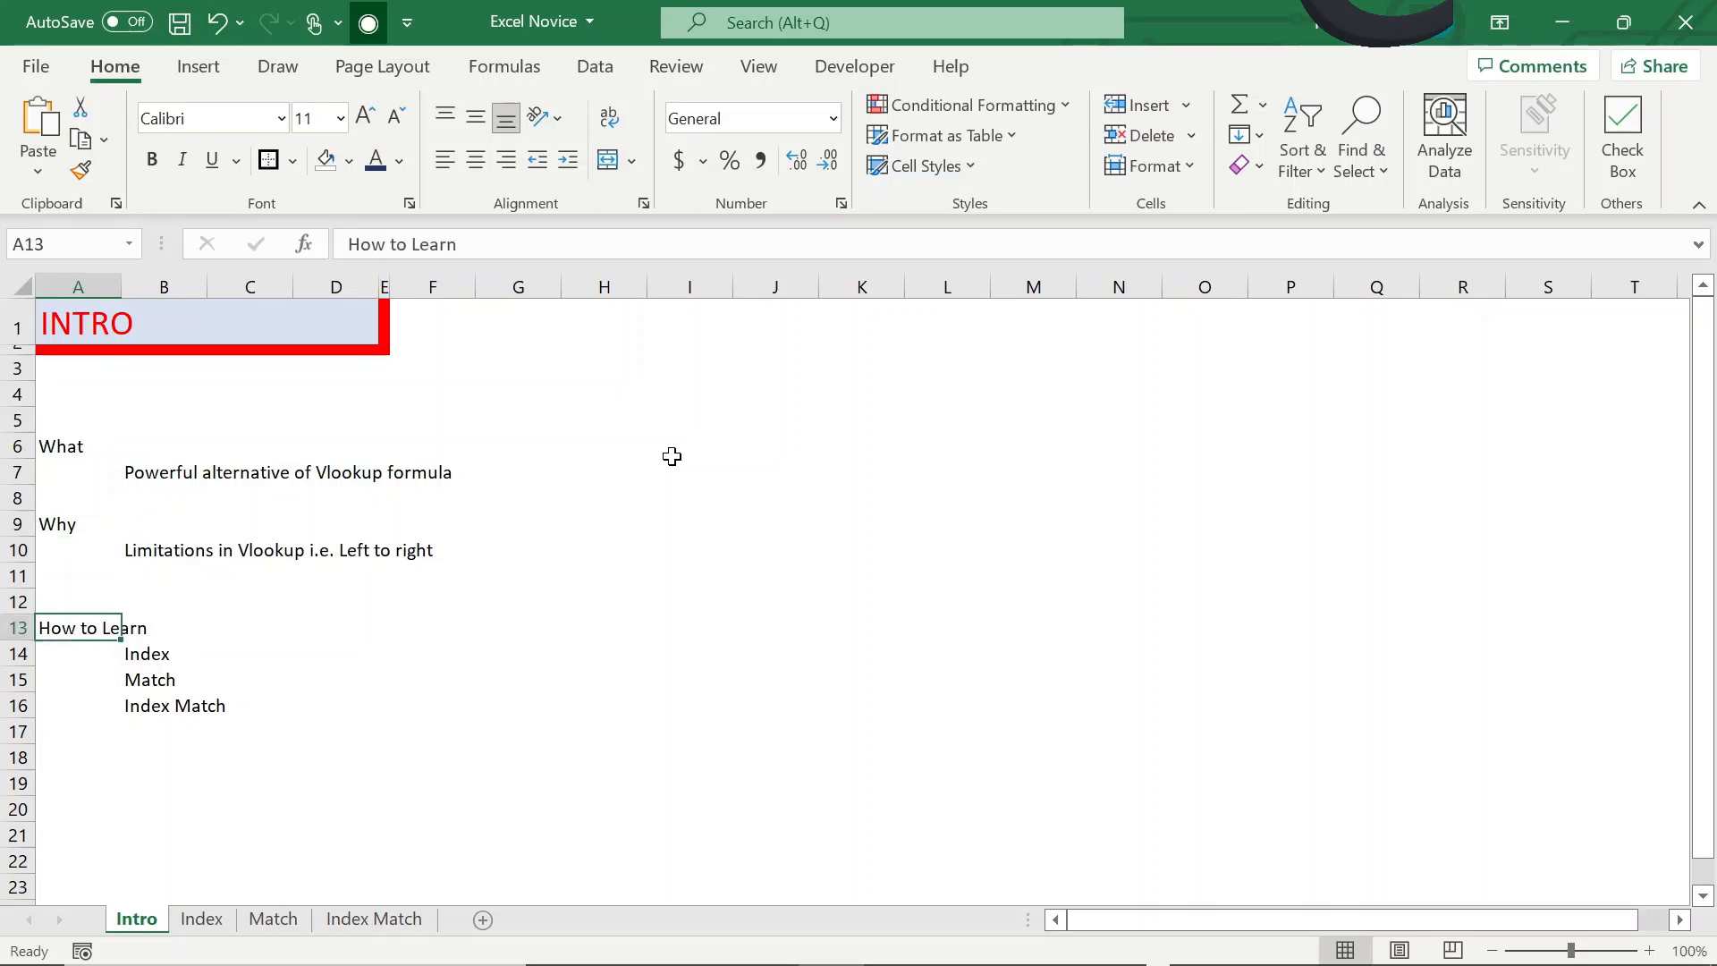
{"action": "key", "text": "Up"}
{"action": "key", "text": "Up"}
{"action": "key", "text": "Up"}
{"action": "key", "text": "Up"}
{"action": "key", "text": "Up"}
{"action": "key", "text": "Up"}
{"action": "key", "text": "Up"}
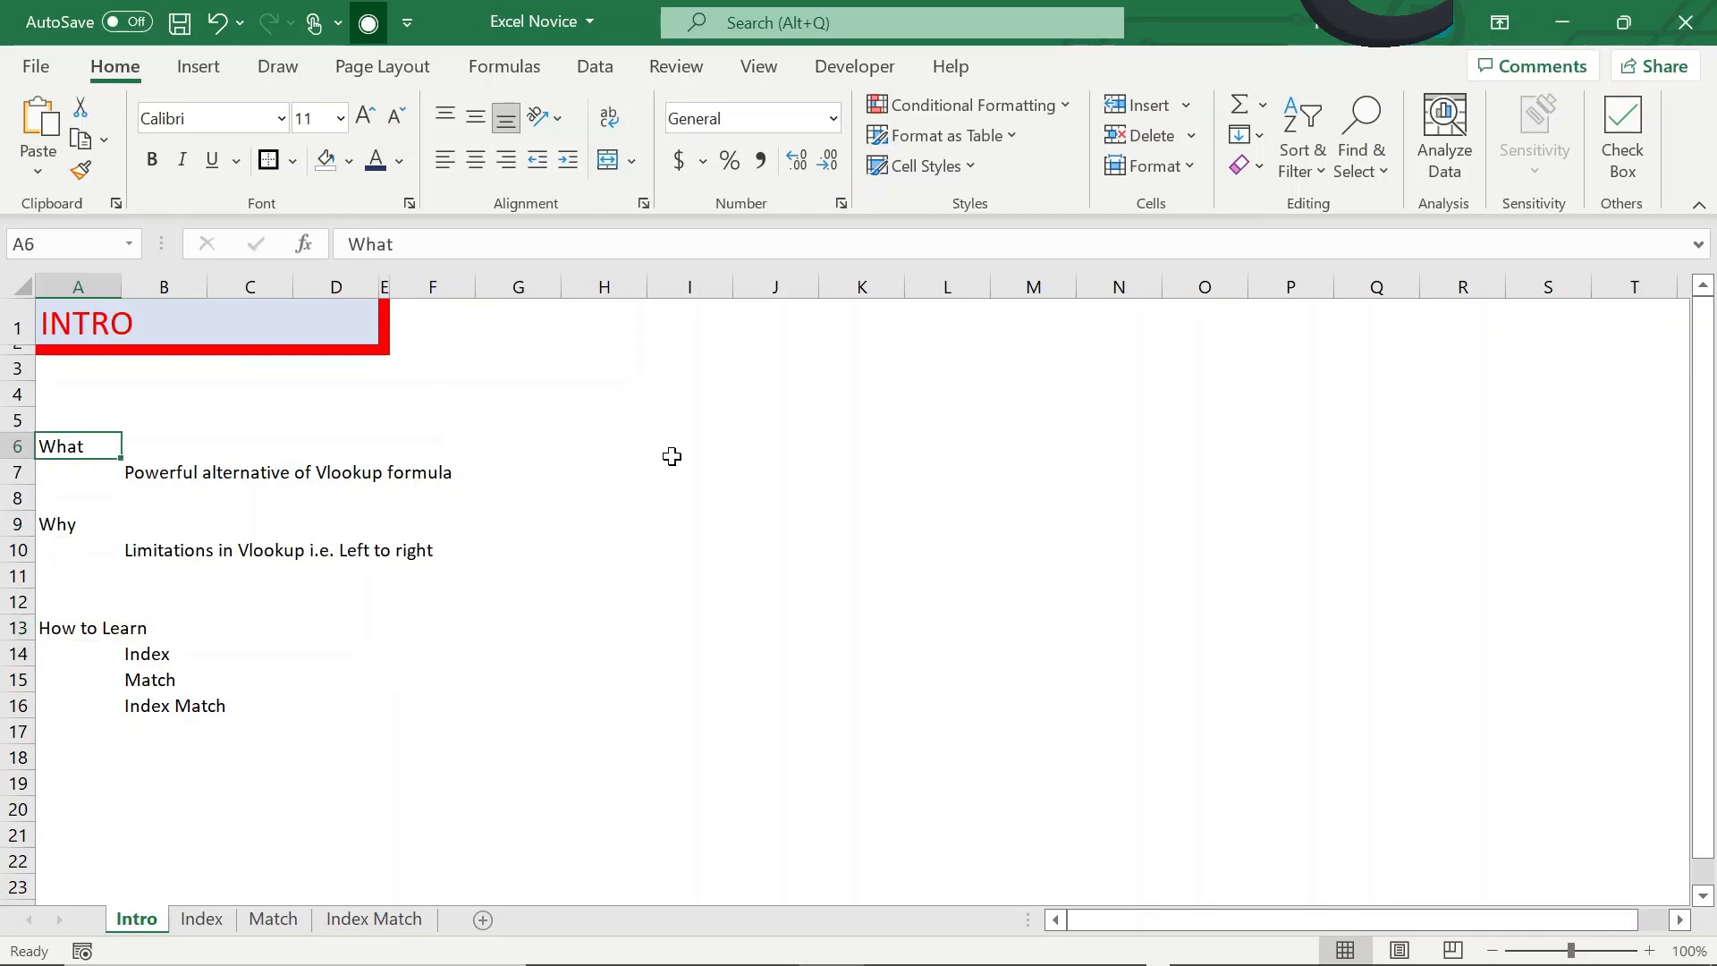
Review the Index, Match and Index Match topics listed under How to Learn
{"action": "key", "text": "Down"}
{"action": "key", "text": "Down"}
{"action": "key", "text": "Down"}
{"action": "key", "text": "Down"}
{"action": "key", "text": "Down"}
{"action": "key", "text": "Down"}
{"action": "key", "text": "Right"}
{"action": "key", "text": "Down"}
{"action": "key", "text": "Down"}
{"action": "key", "text": "Down"}
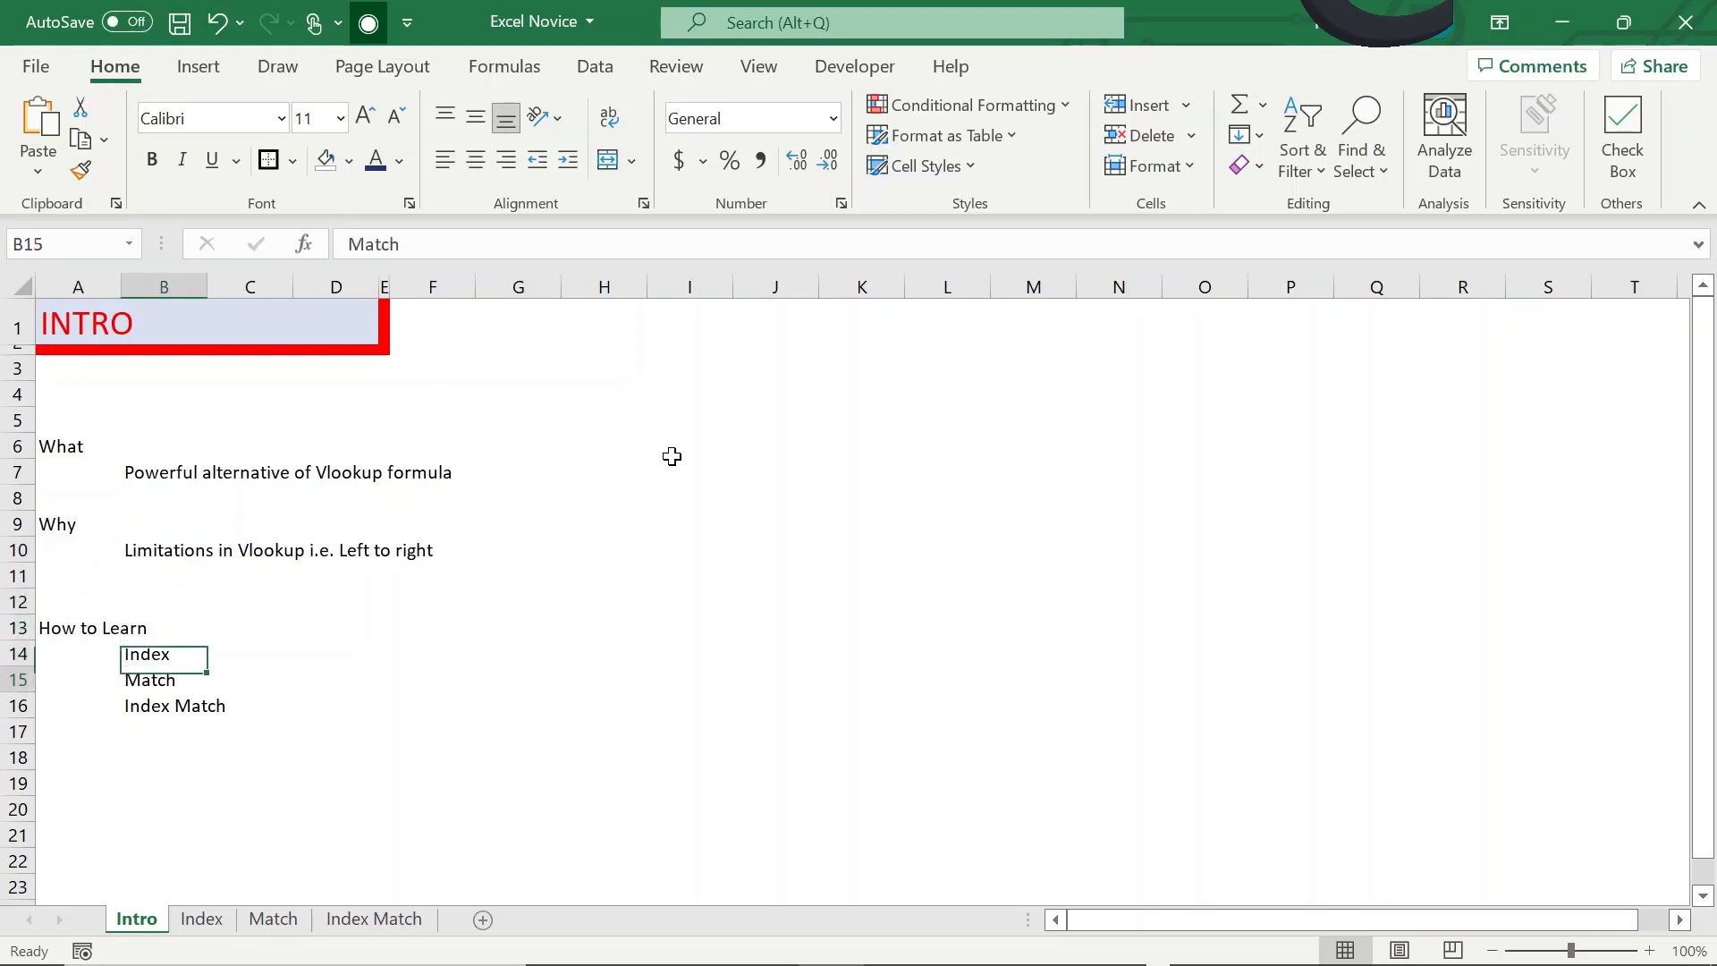
{"action": "key", "text": "Down"}
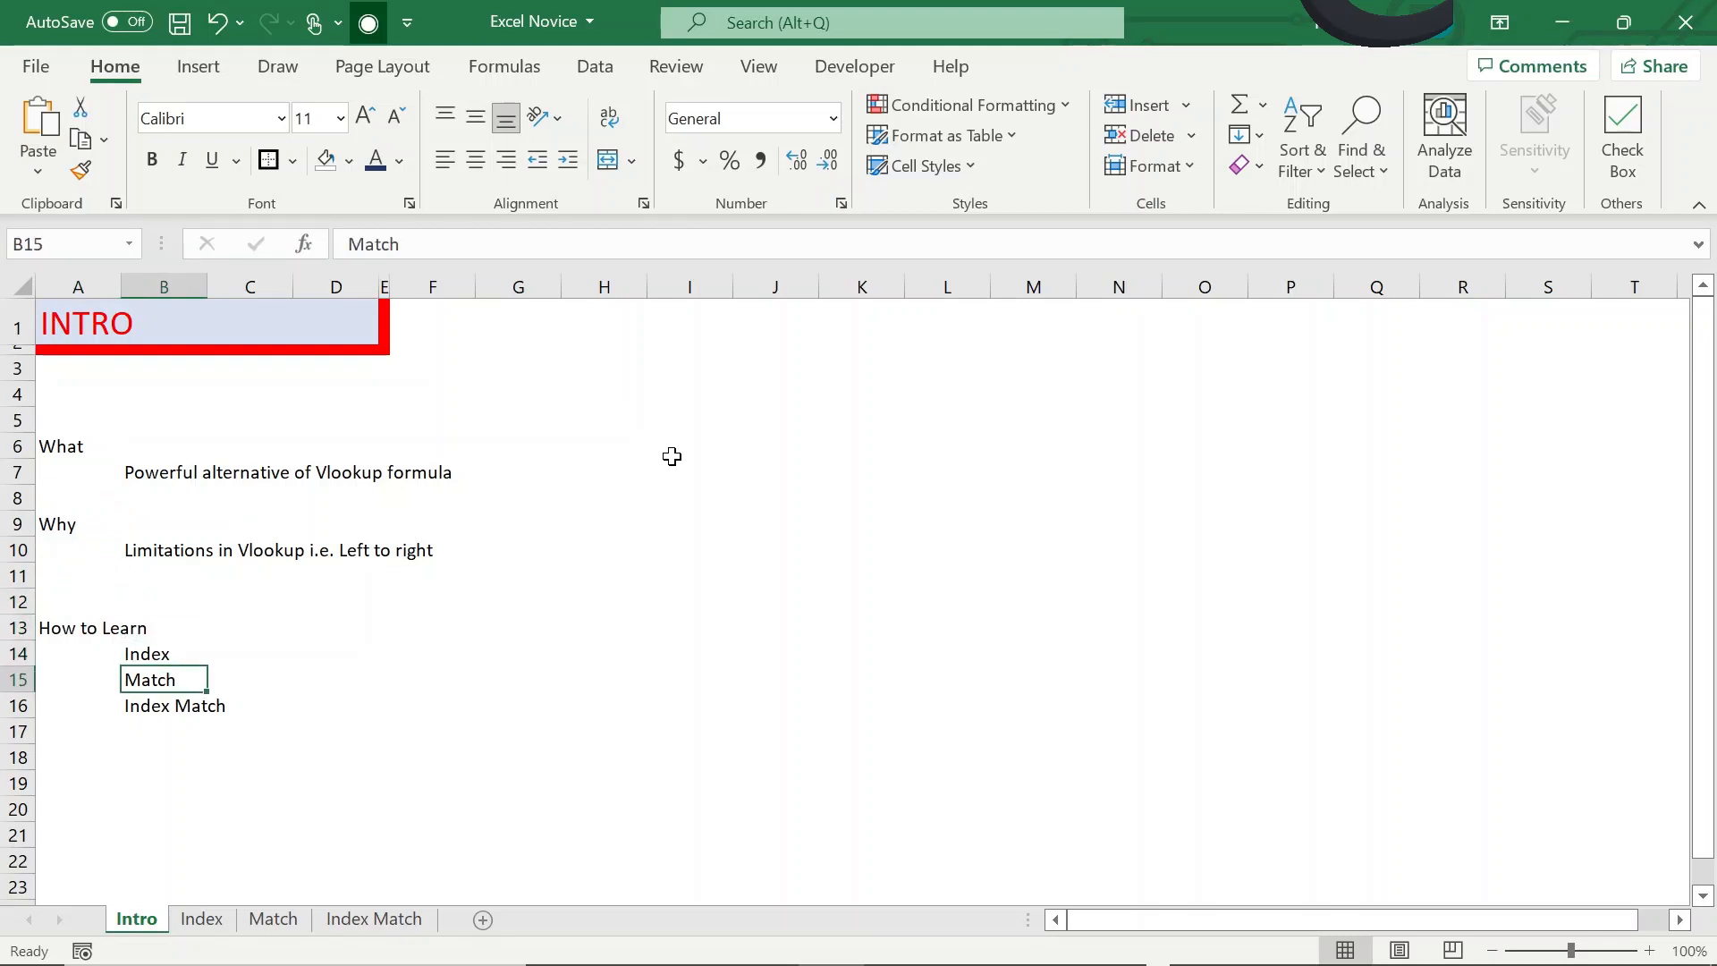
{"action": "key", "text": "Down"}
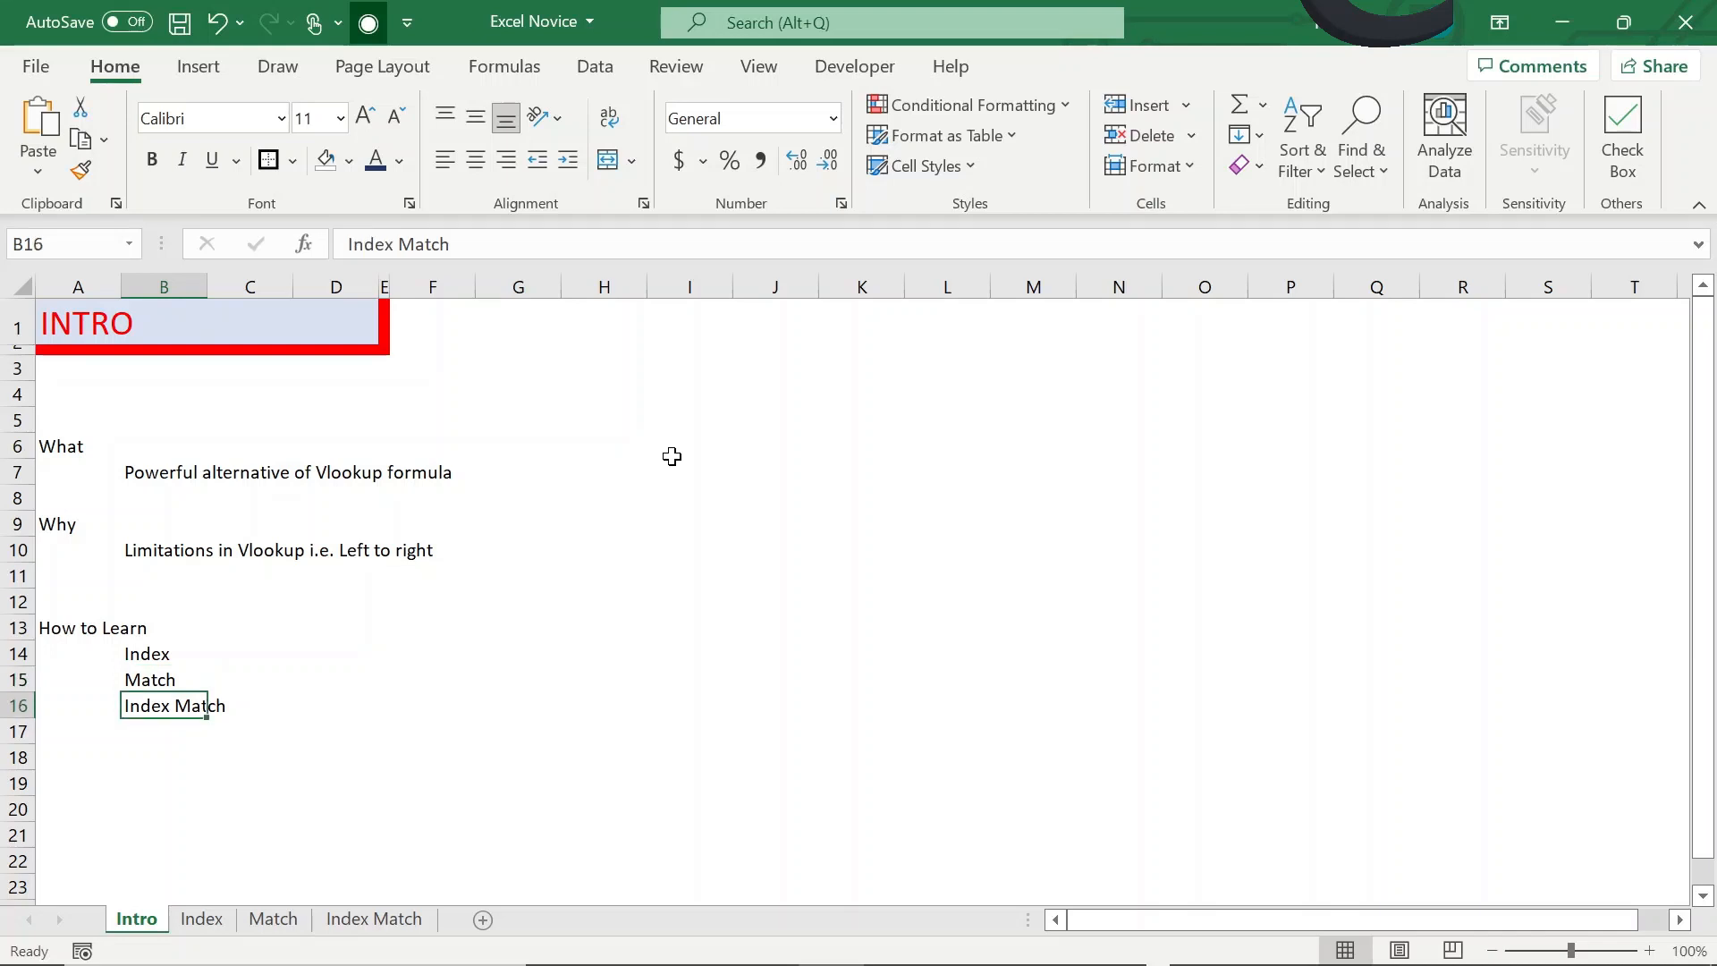
{"action": "key", "text": "shift+Right"}
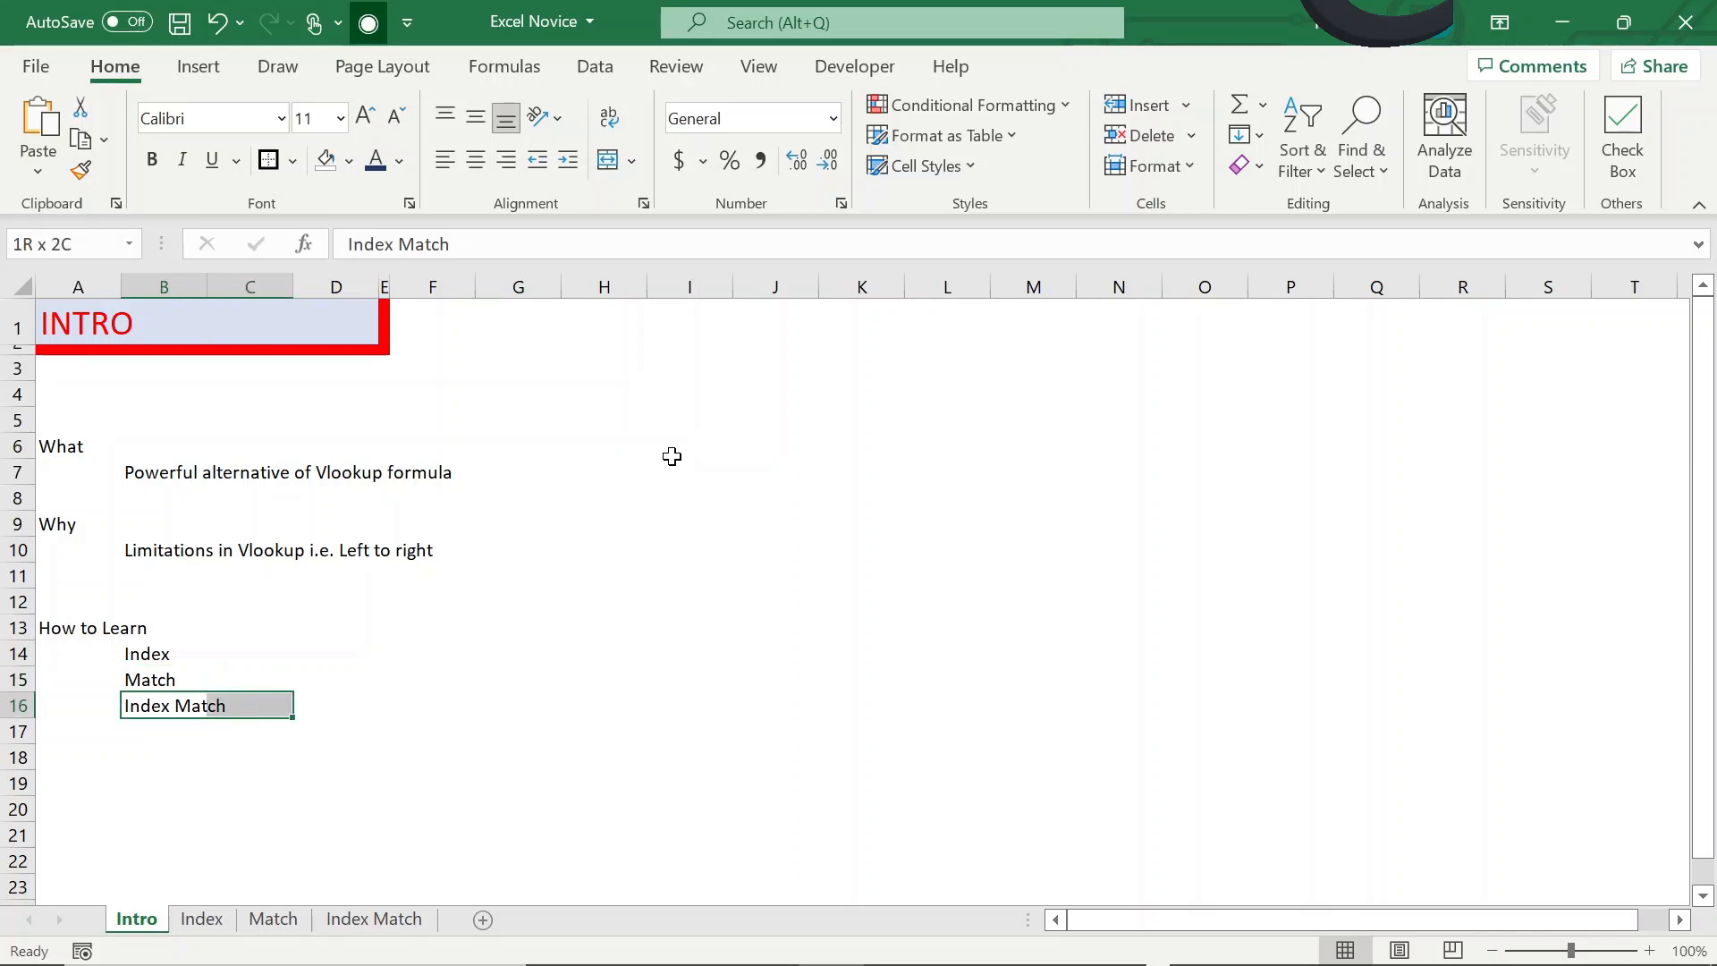
{"action": "key", "text": "Left"}
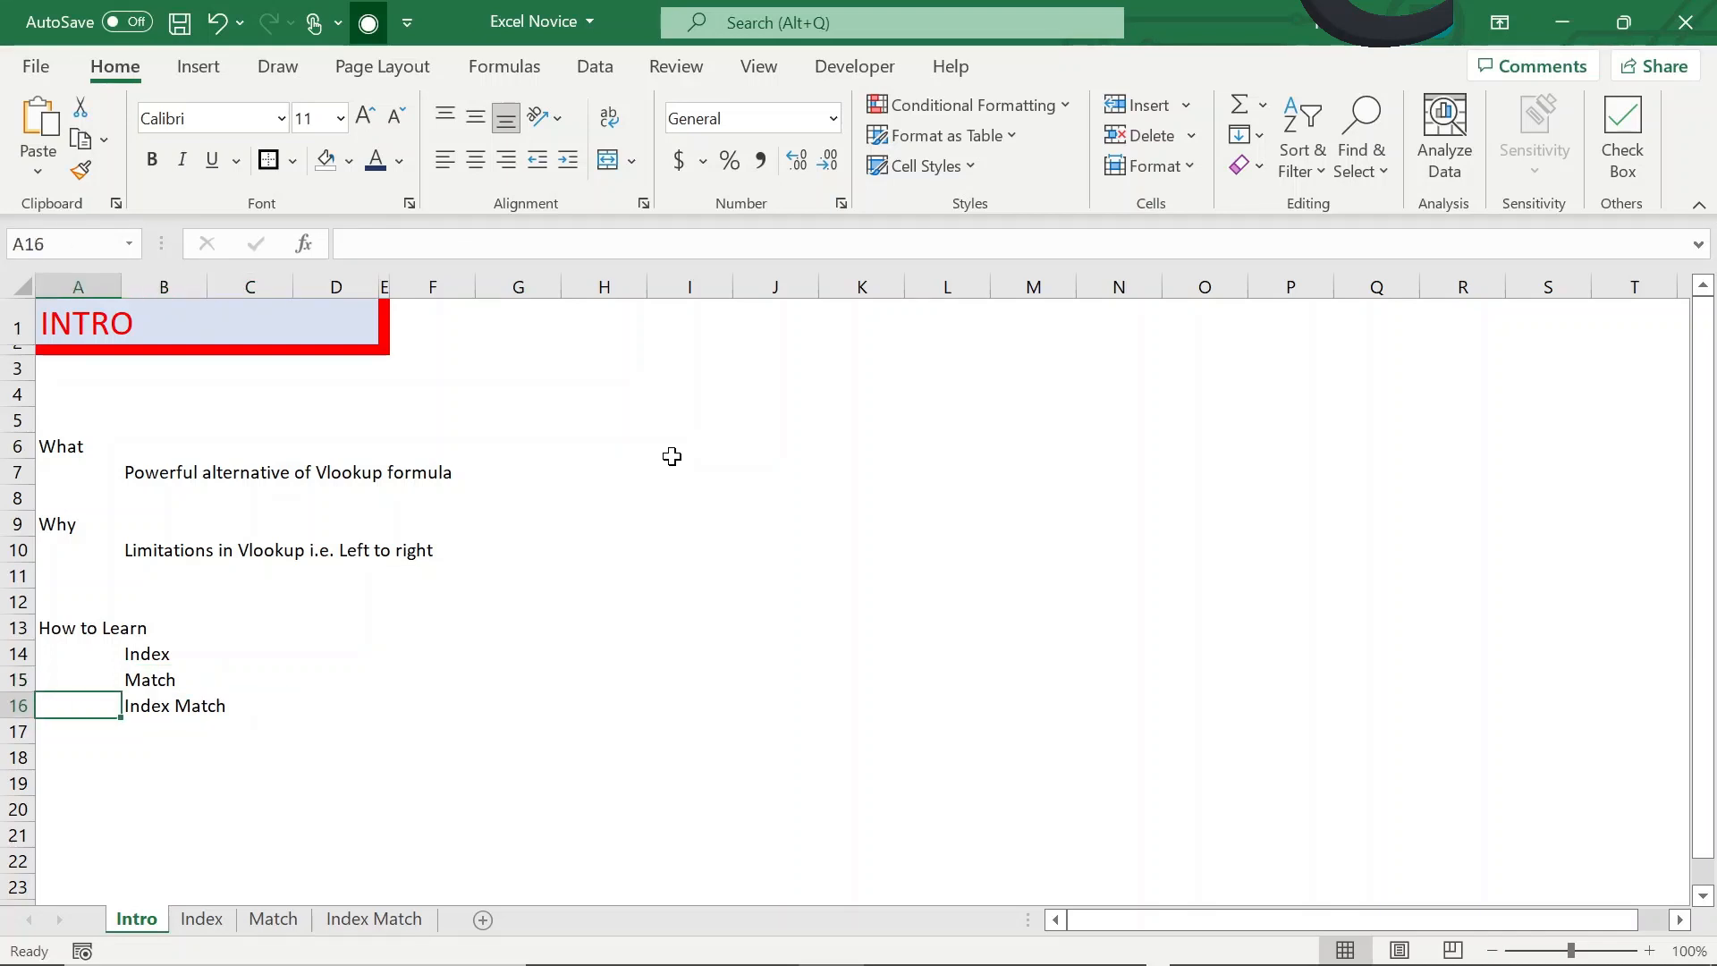
Go to the Index sheet and examine the Employee, New Salary and Old Salary columns of the source table
{"action": "key", "text": "ctrl+Page_Down"}
{"action": "key", "text": "Left"}
{"action": "key", "text": "Left"}
{"action": "key", "text": "Left"}
{"action": "key", "text": "Left"}
{"action": "key", "text": "Left"}
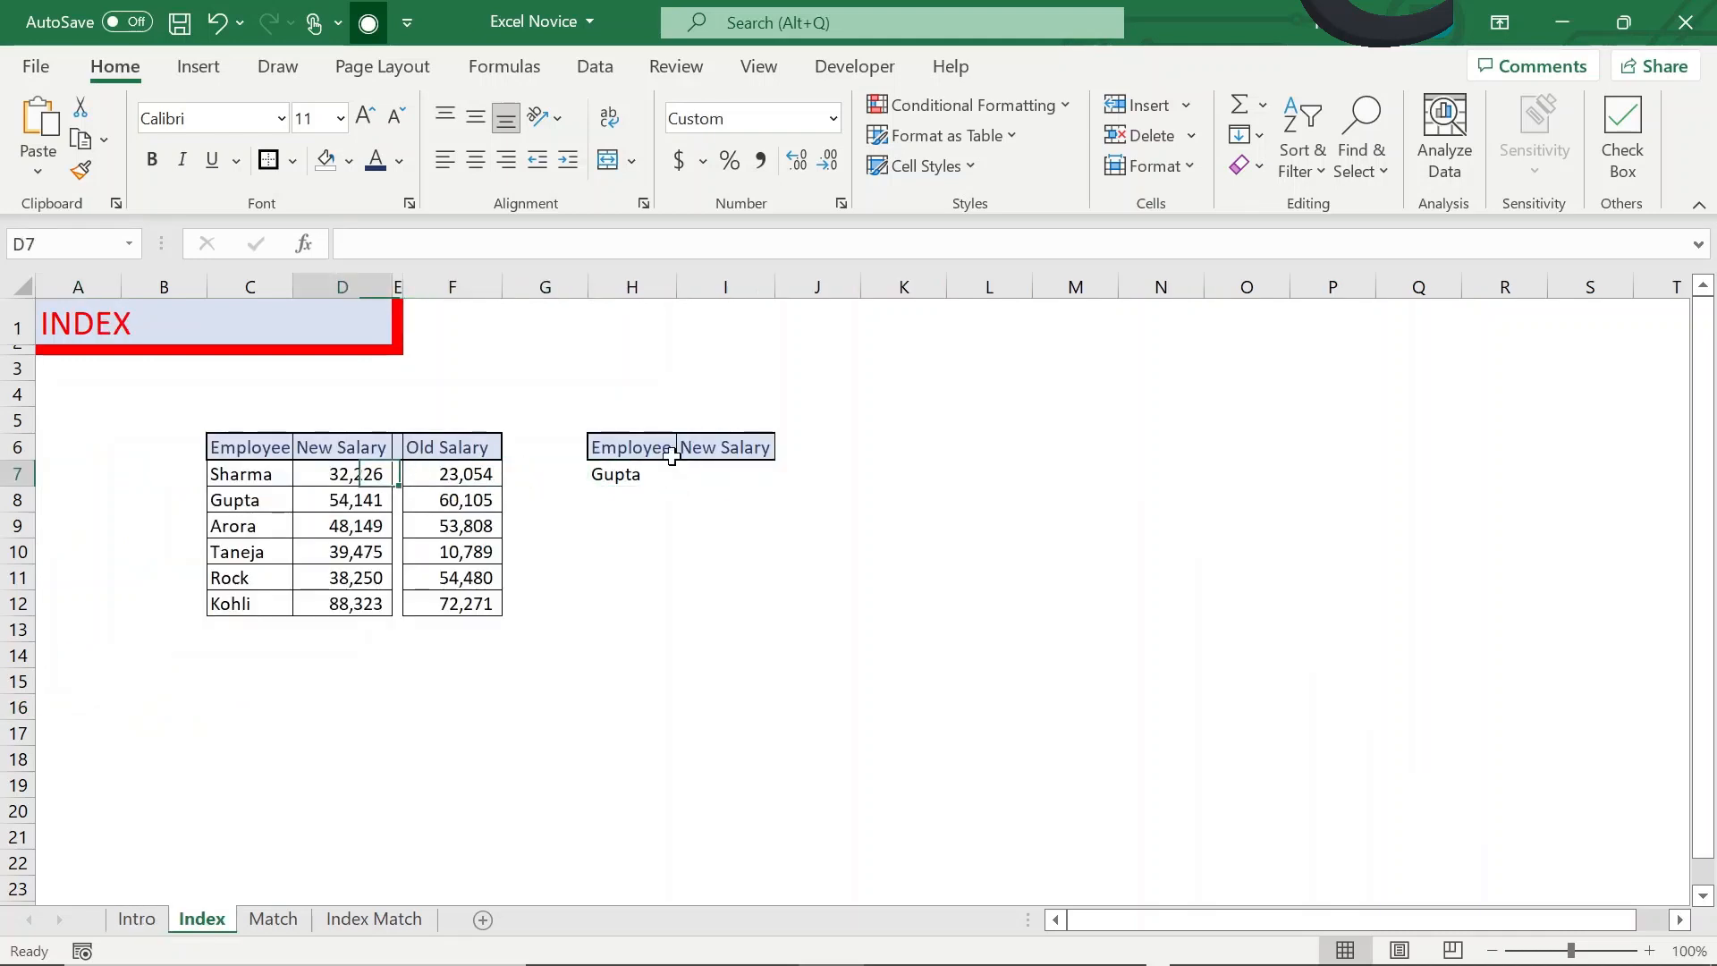
{"action": "key", "text": "Left"}
{"action": "key", "text": "Up"}
{"action": "key", "text": "shift+Right"}
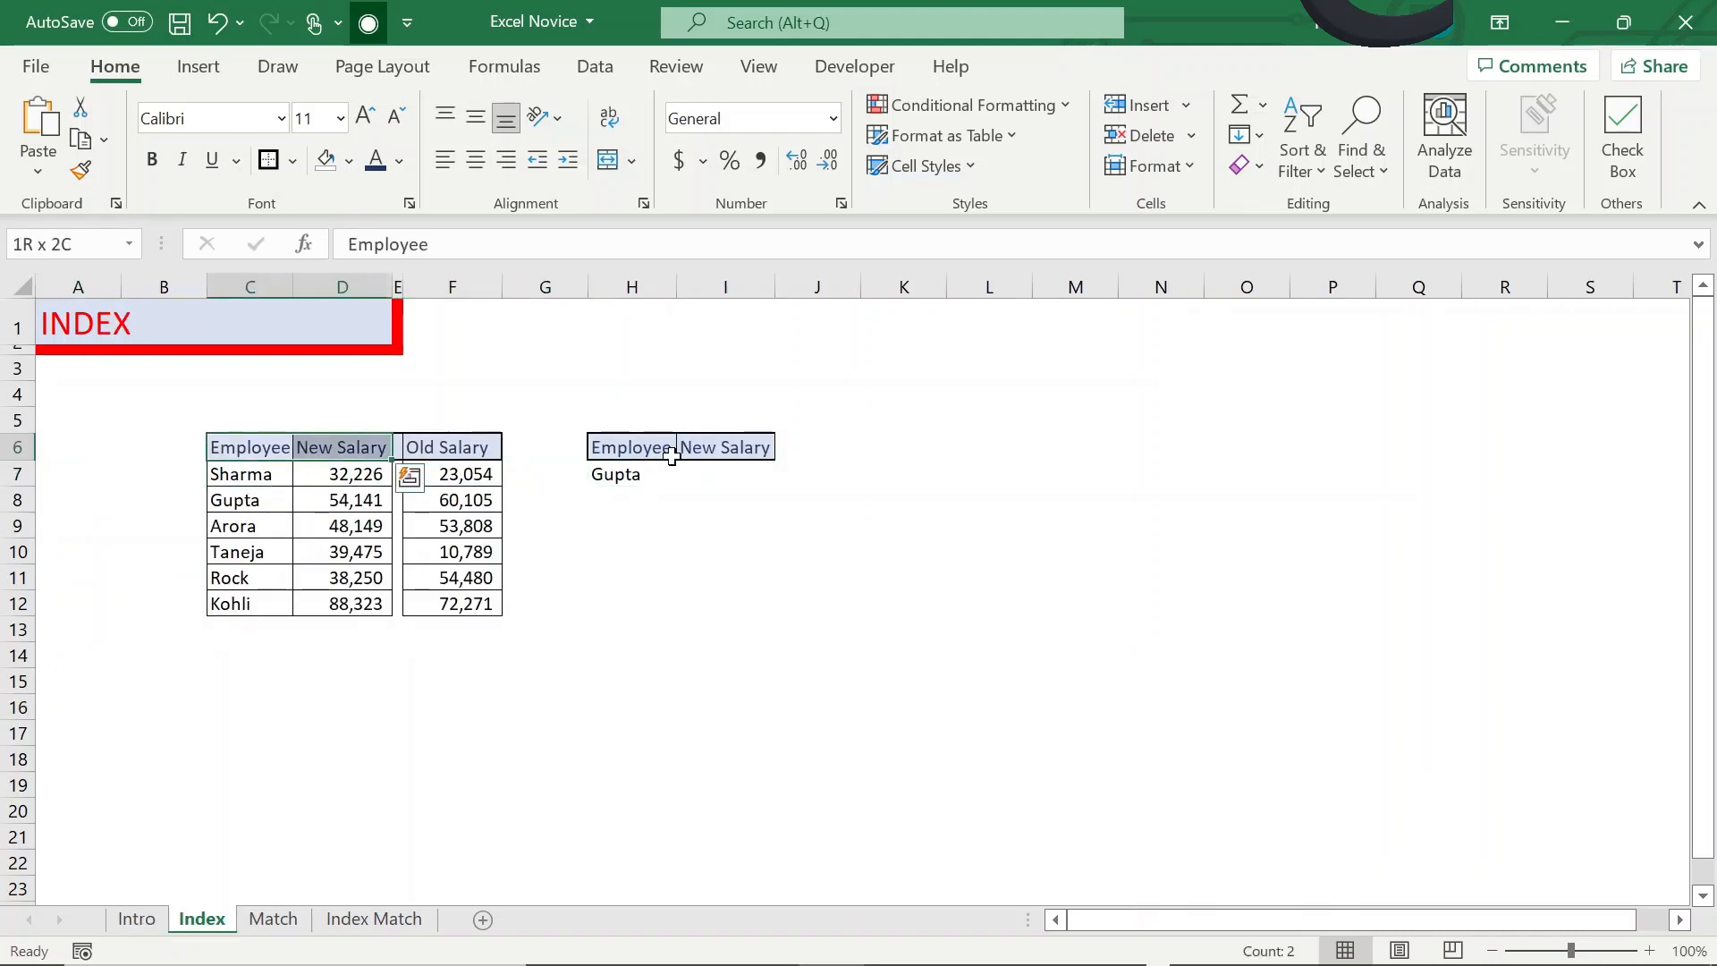
{"action": "key", "text": "ctrl+shift+Down"}
{"action": "key", "text": "ctrl+shift+Right"}
{"action": "key", "text": "Down"}
{"action": "key", "text": "Up"}
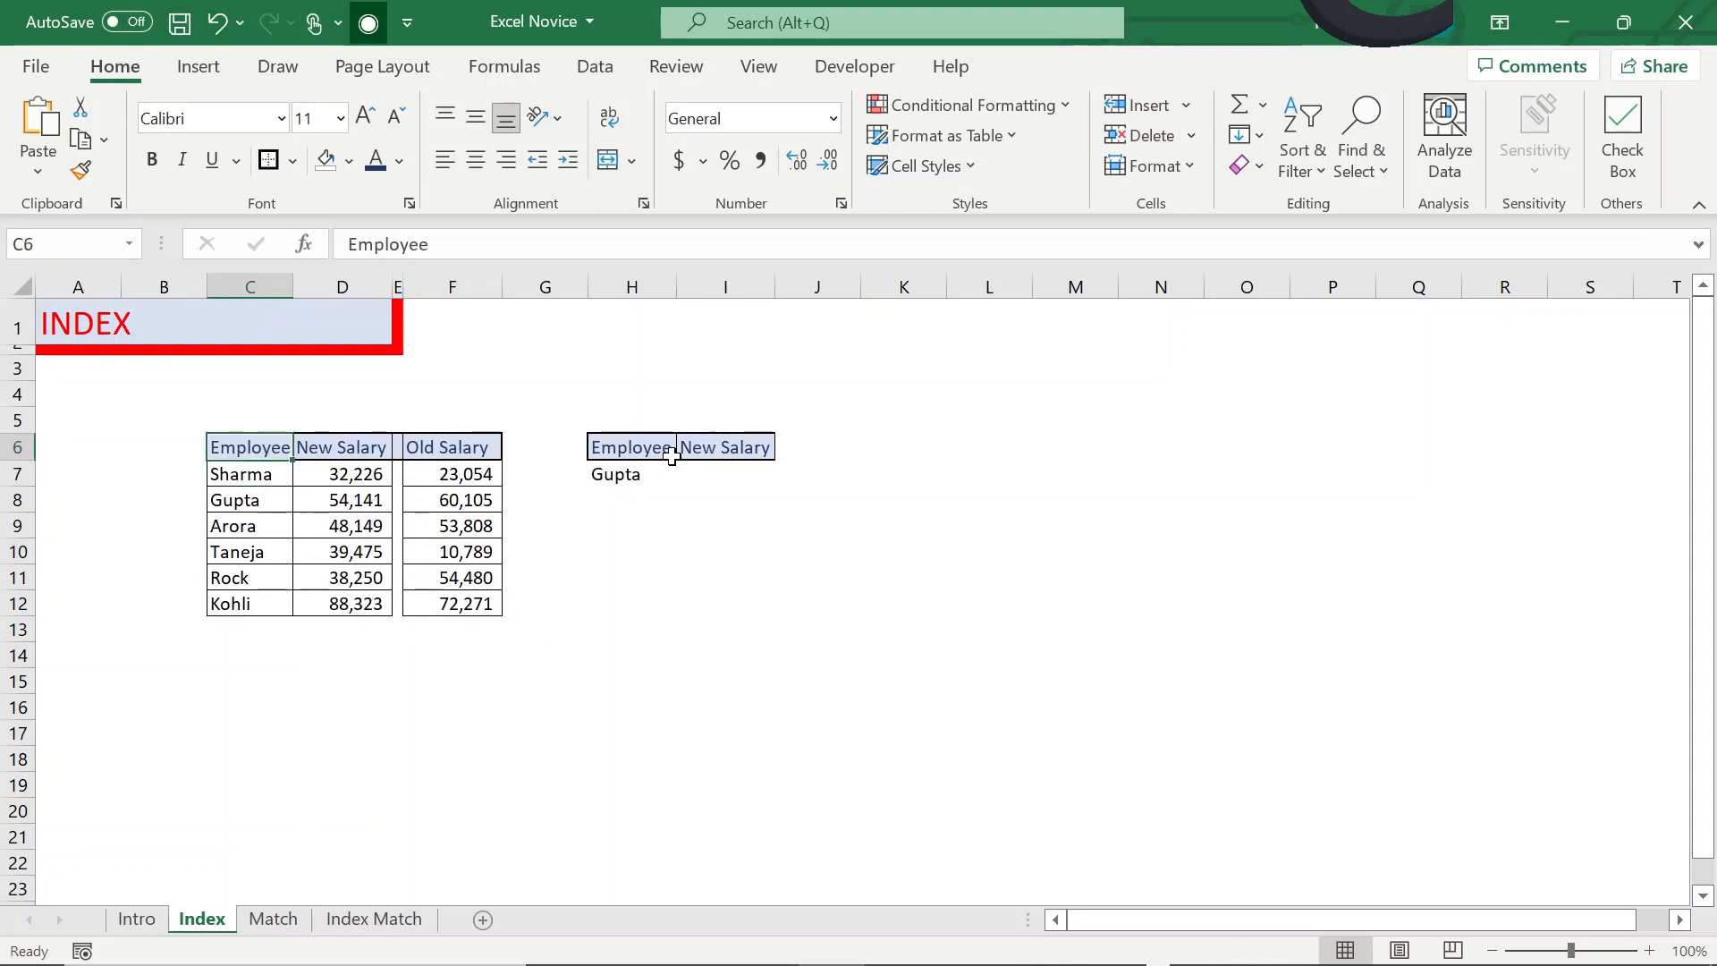
{"action": "key", "text": "ctrl+shift+Down"}
{"action": "key", "text": "Right"}
{"action": "key", "text": "ctrl+shift+Down"}
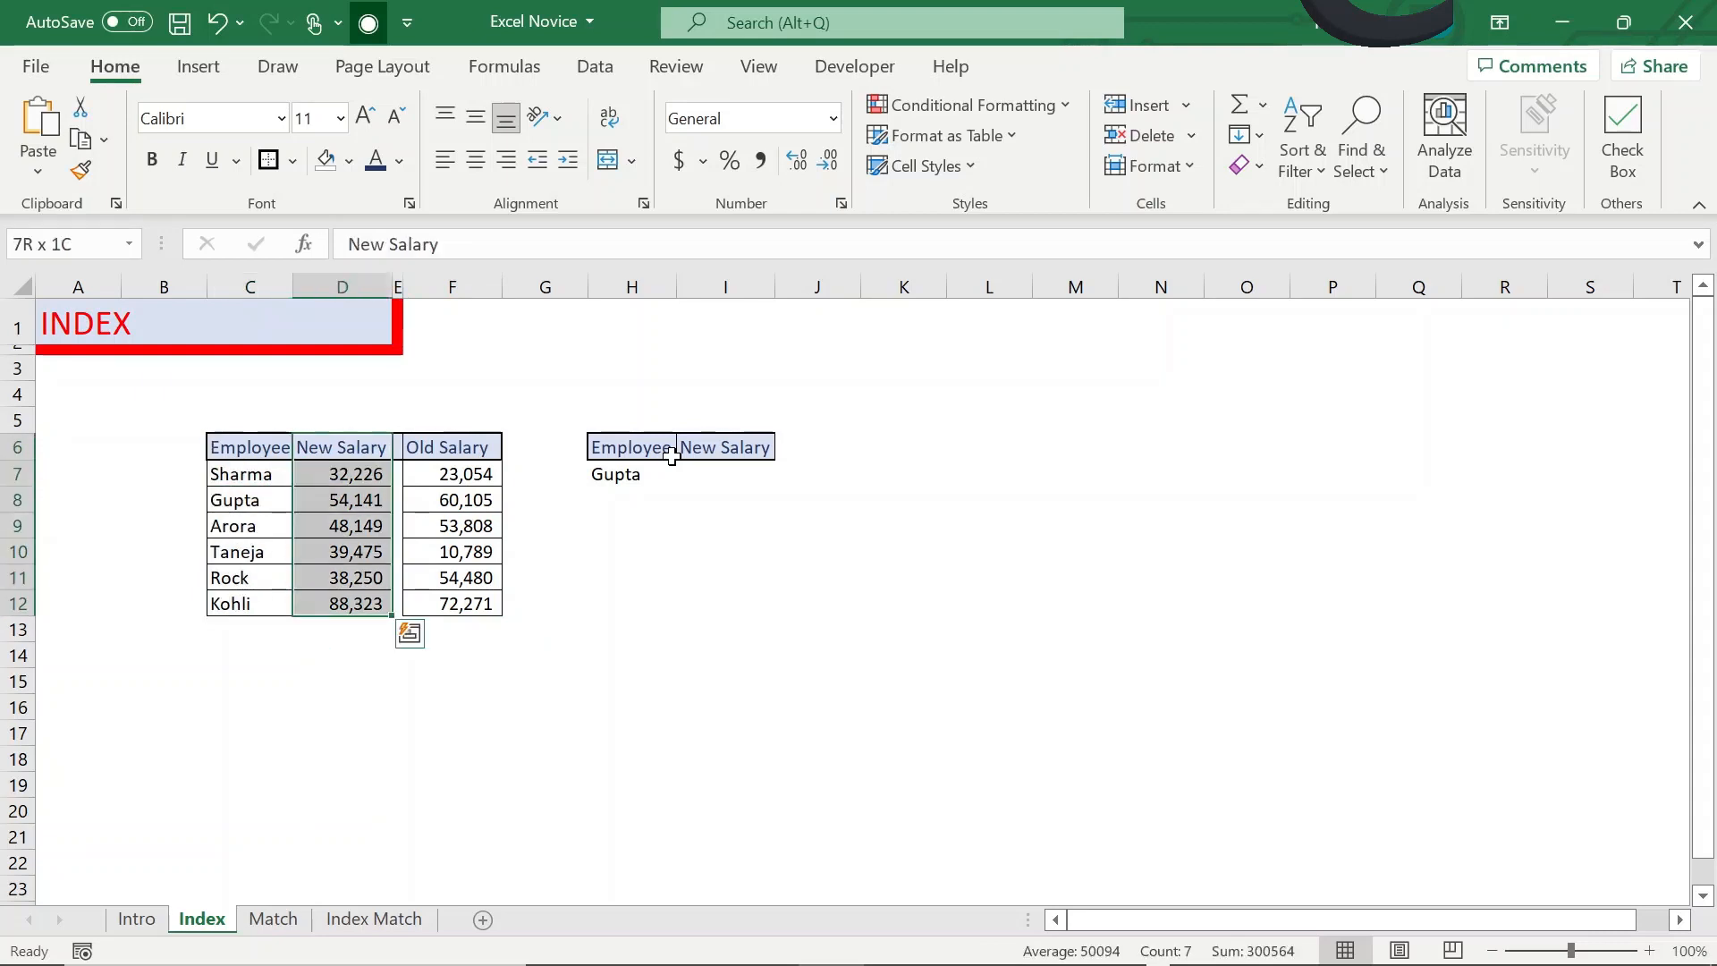
{"action": "key", "text": "Right"}
{"action": "key", "text": "Right"}
{"action": "key", "text": "ctrl+shift+Down"}
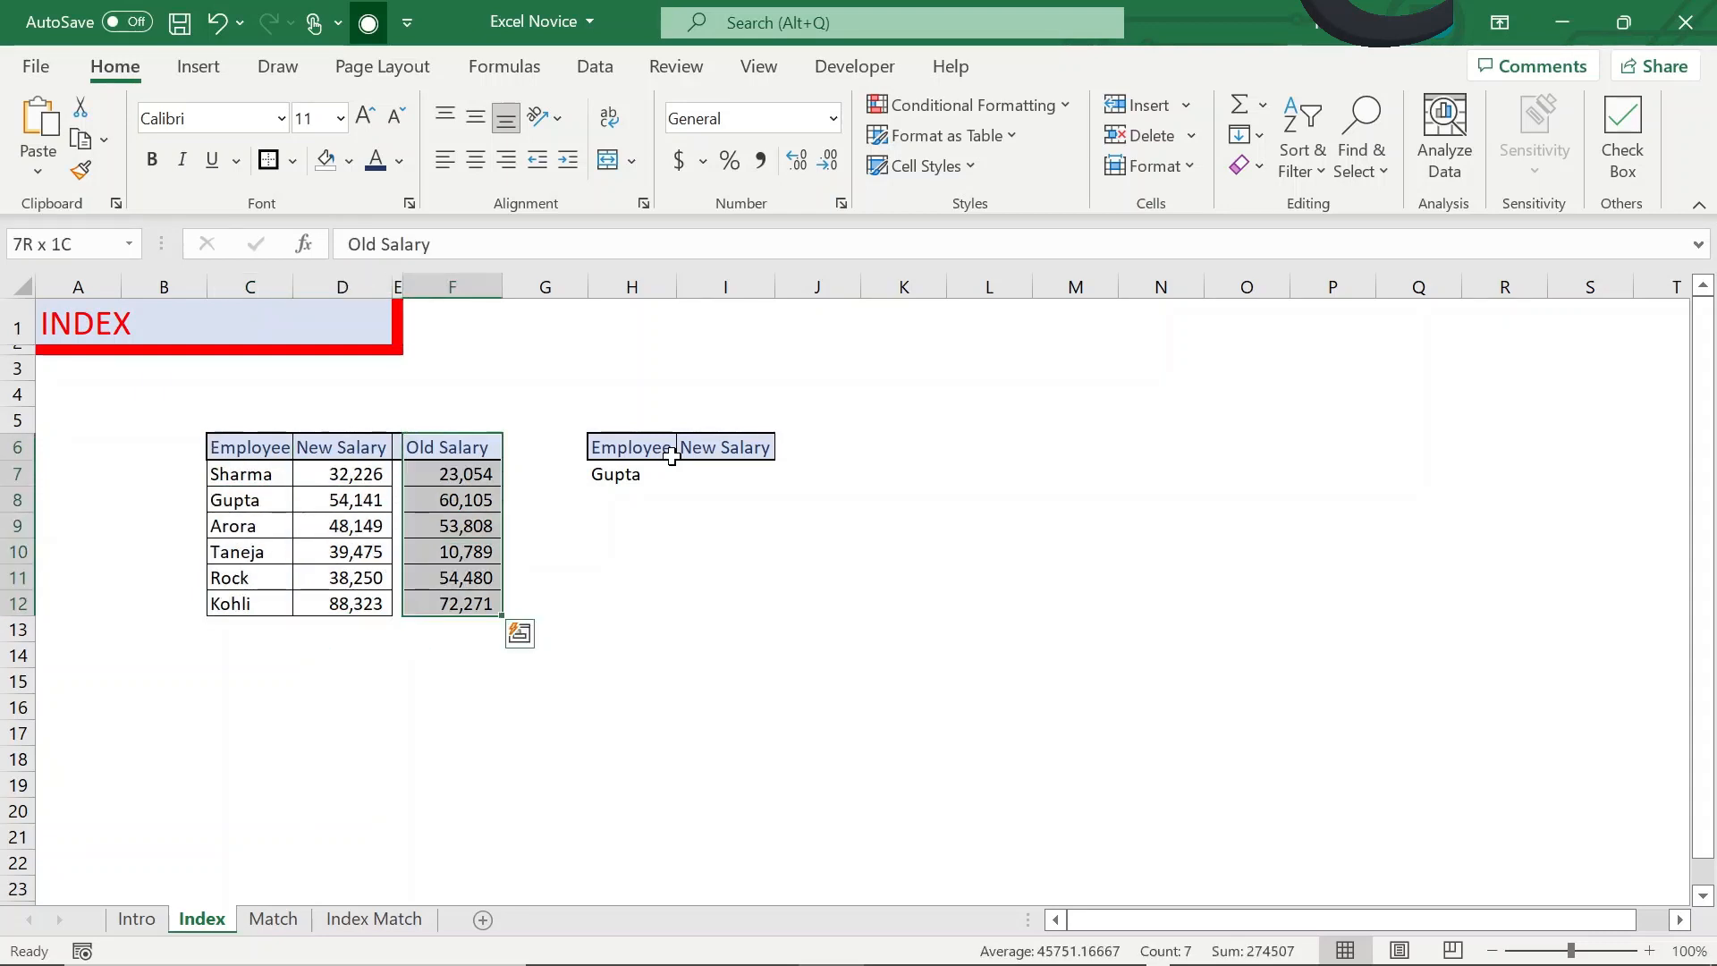
Examine the lookup table's Employee and New Salary fields, including the blank salary cell I7
{"action": "key", "text": "Right"}
{"action": "key", "text": "Right"}
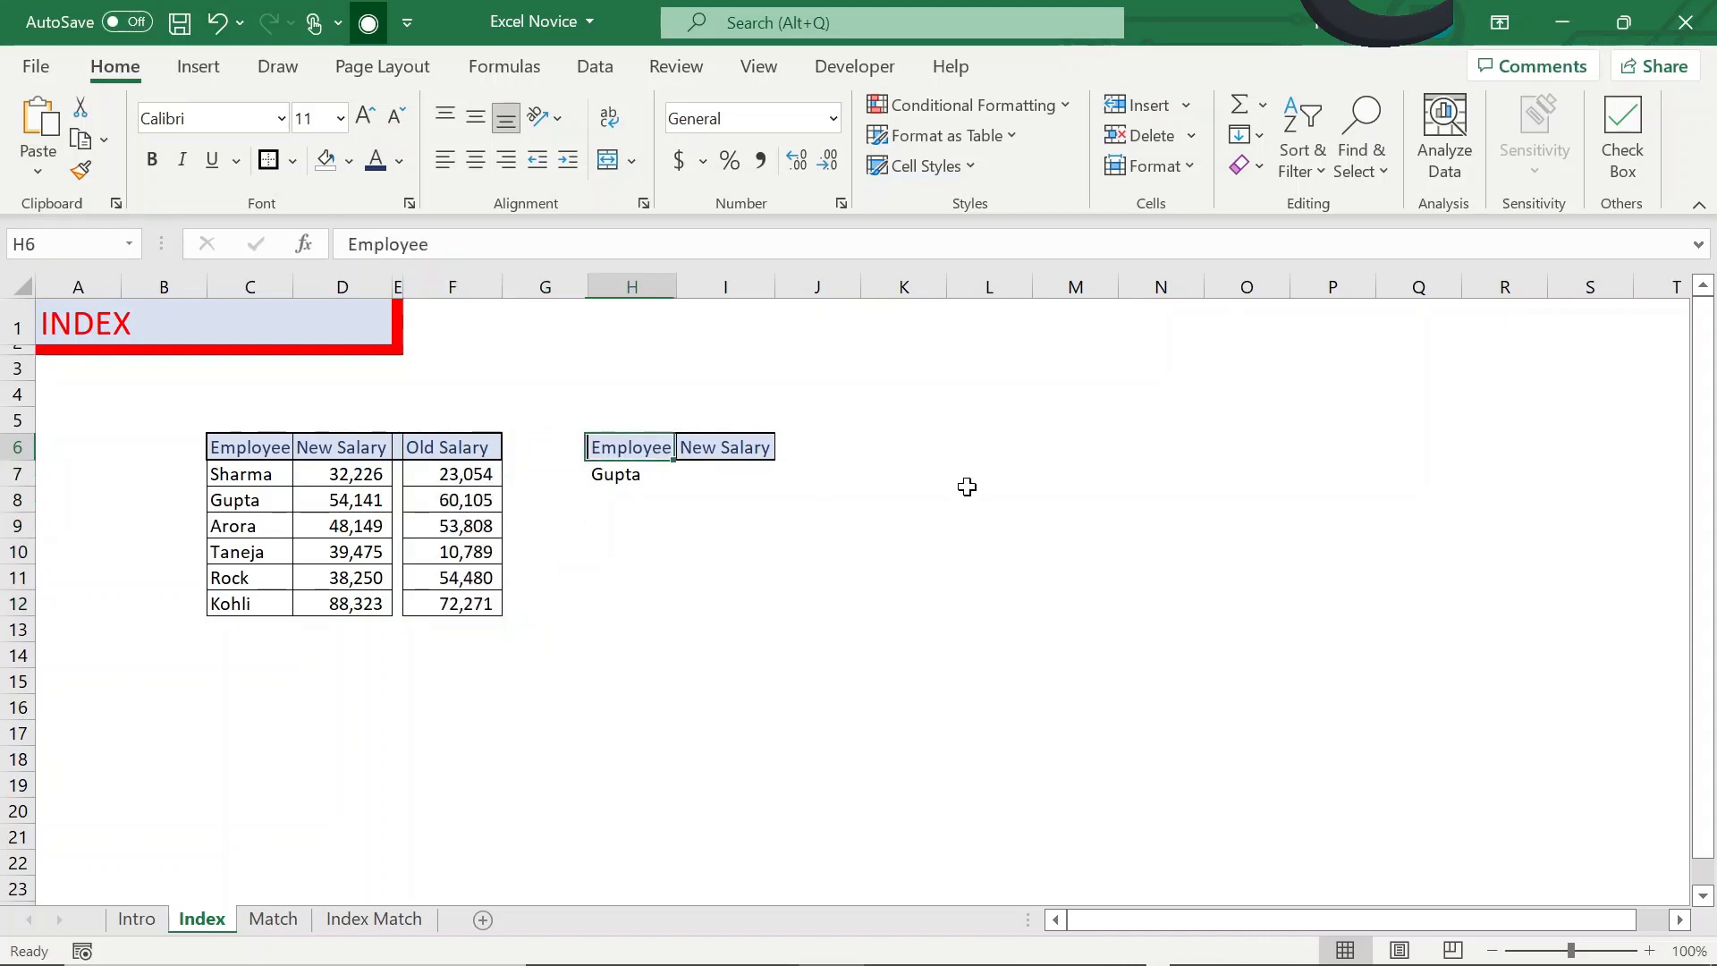
{"action": "key", "text": "Down"}
{"action": "key", "text": "Right"}
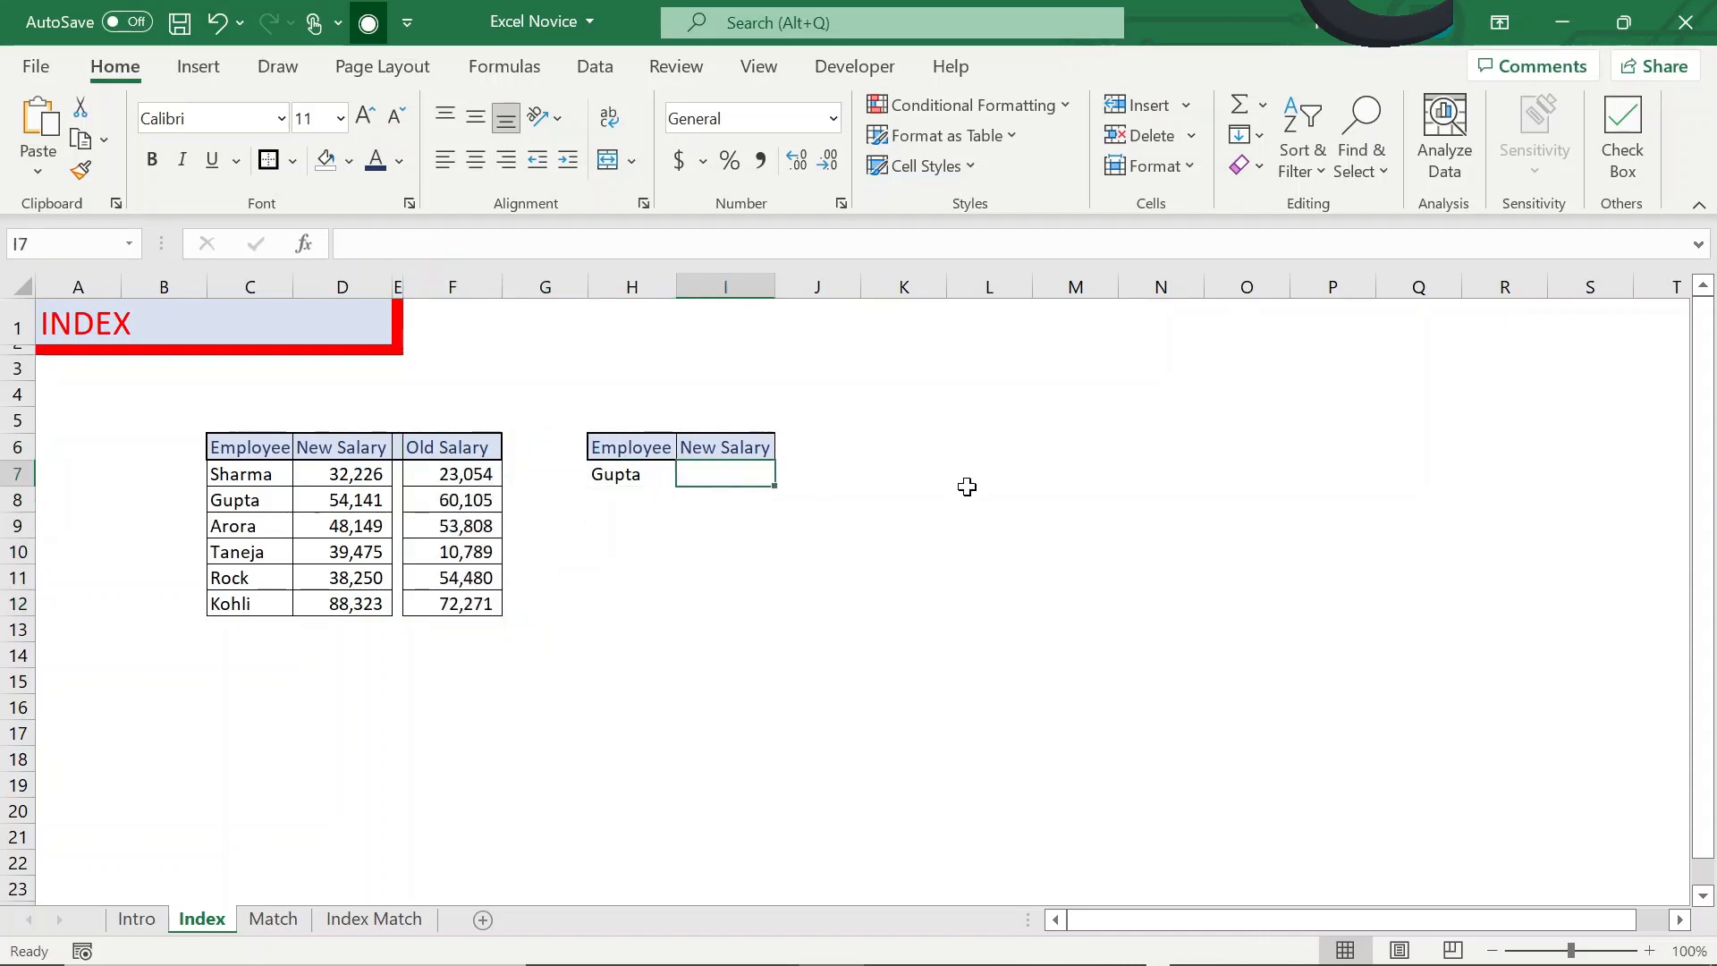
{"action": "key", "text": "Left"}
{"action": "key", "text": "Up"}
{"action": "key", "text": "Down"}
{"action": "key", "text": "Left"}
{"action": "key", "text": "Left"}
{"action": "key", "text": "Left"}
{"action": "key", "text": "Left"}
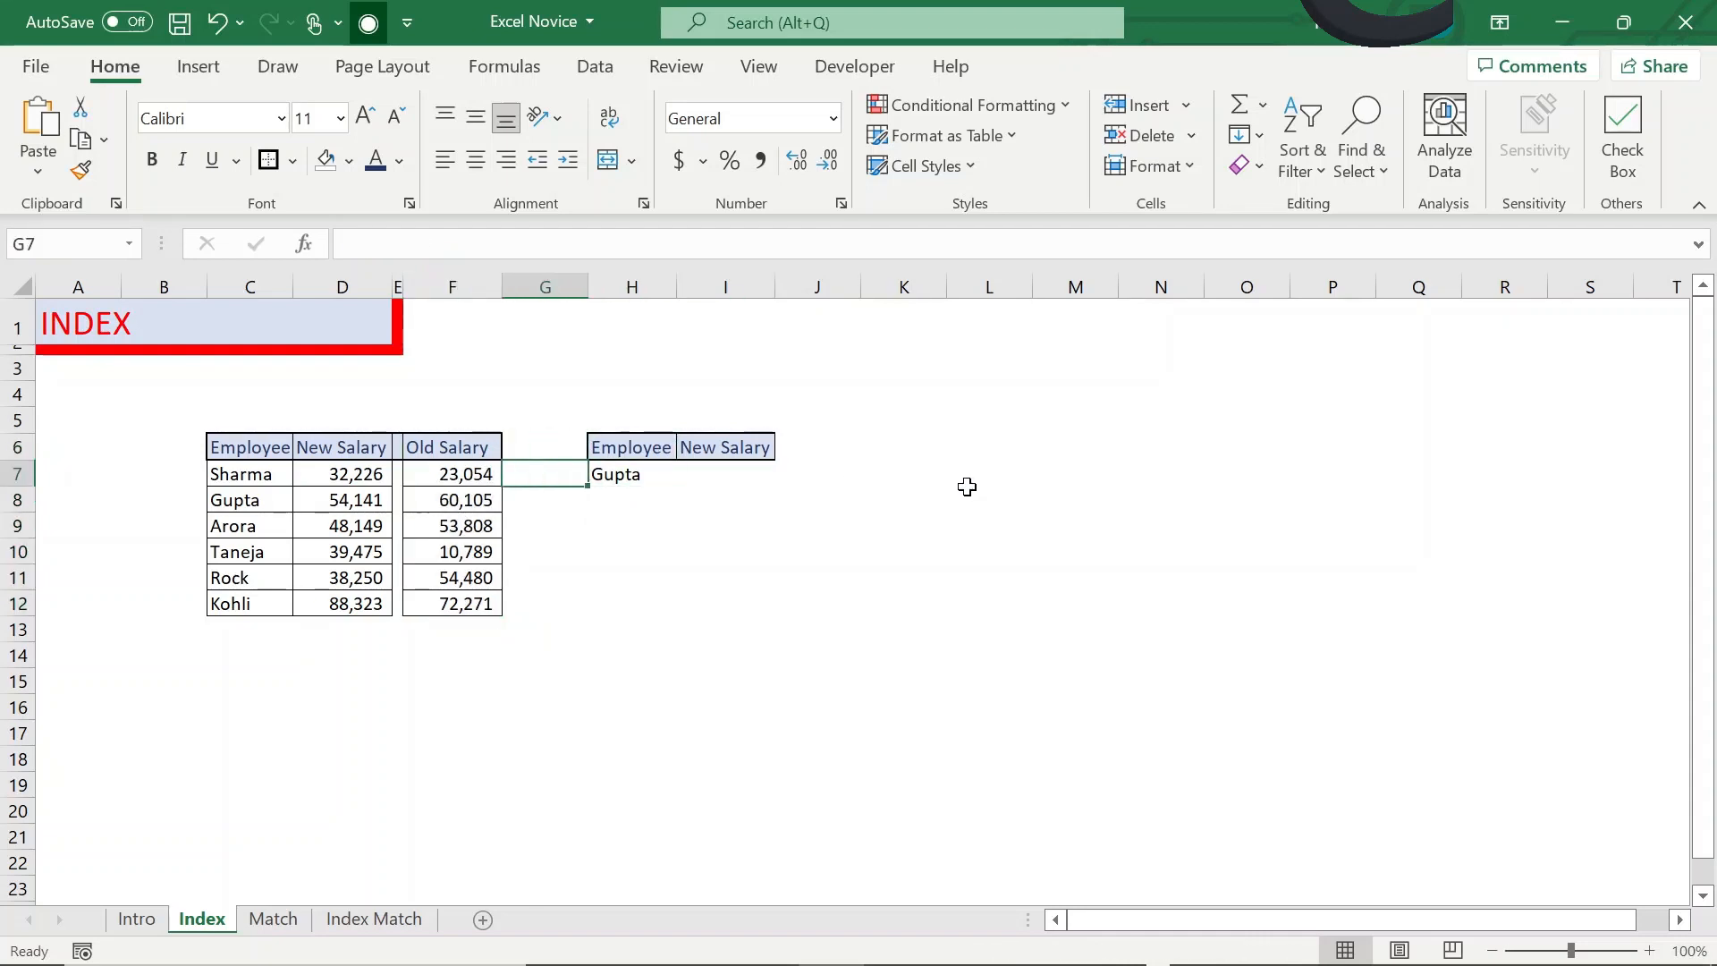
{"action": "key", "text": "Down"}
{"action": "key", "text": "Right"}
{"action": "key", "text": "Right"}
{"action": "key", "text": "Up"}
{"action": "key", "text": "Right"}
{"action": "key", "text": "Right"}
{"action": "key", "text": "Right"}
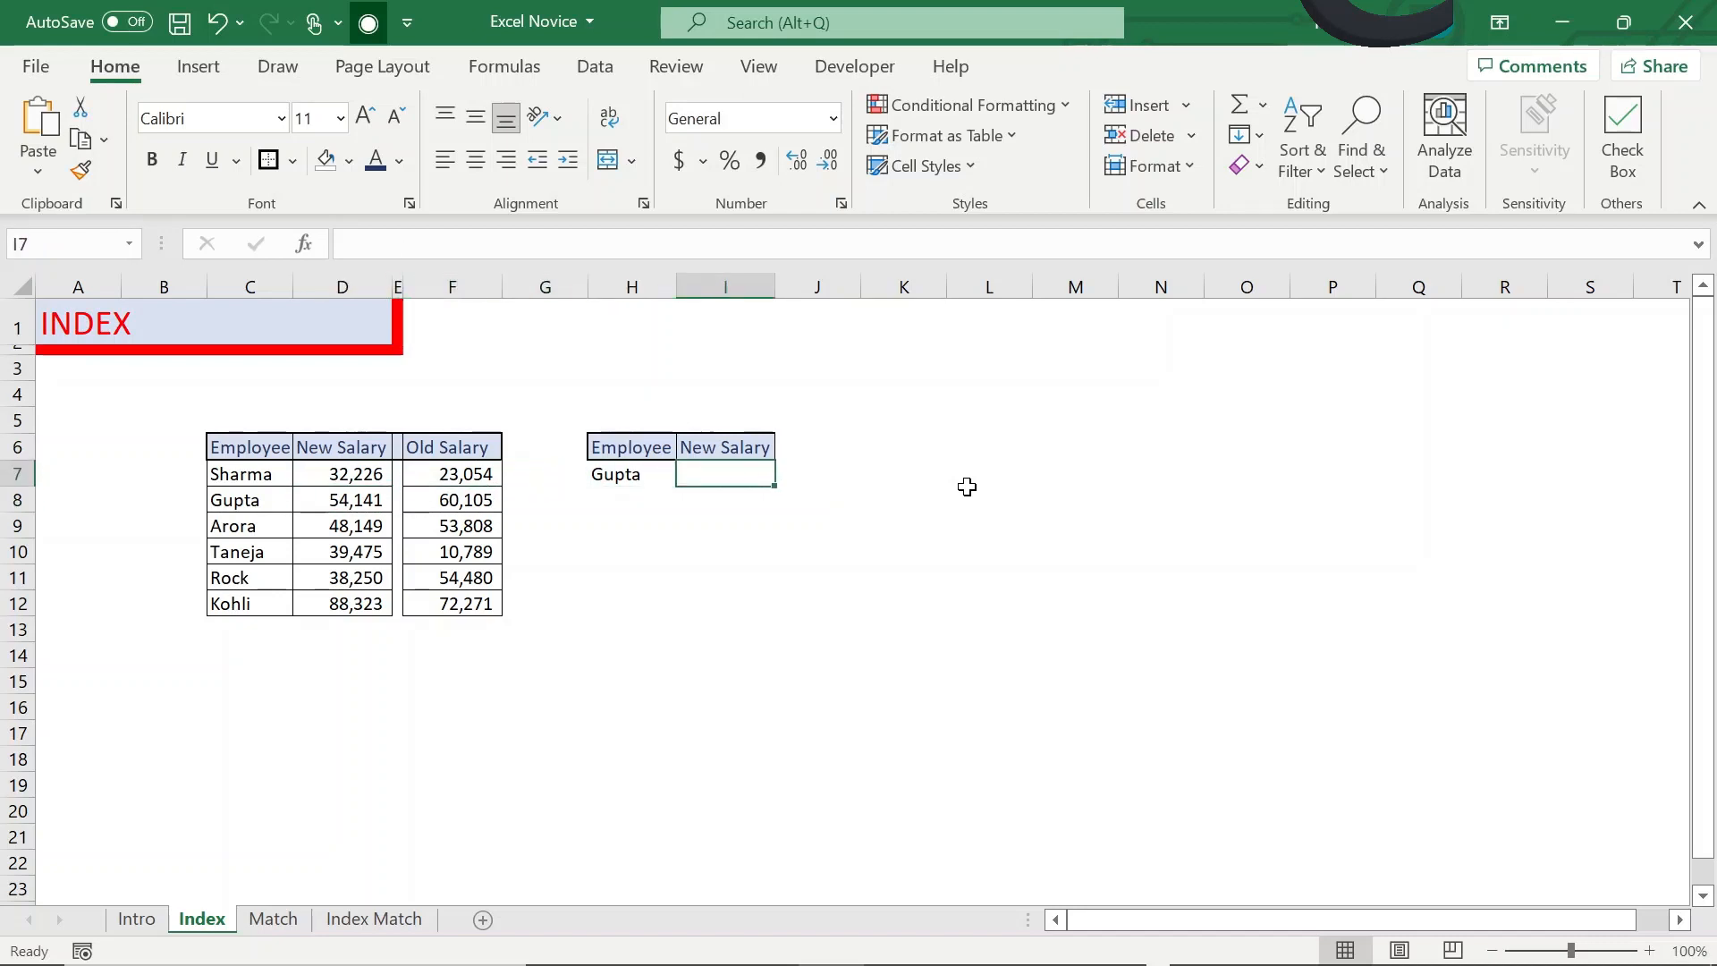
Look over the source table C6:F12 and locate the second employee's new salary in D8
{"action": "left_click", "coordinate": [231, 445]}
{"action": "left_click_drag", "start_coordinate": [230, 445], "coordinate": [491, 602]}
{"action": "left_click", "coordinate": [358, 500]}
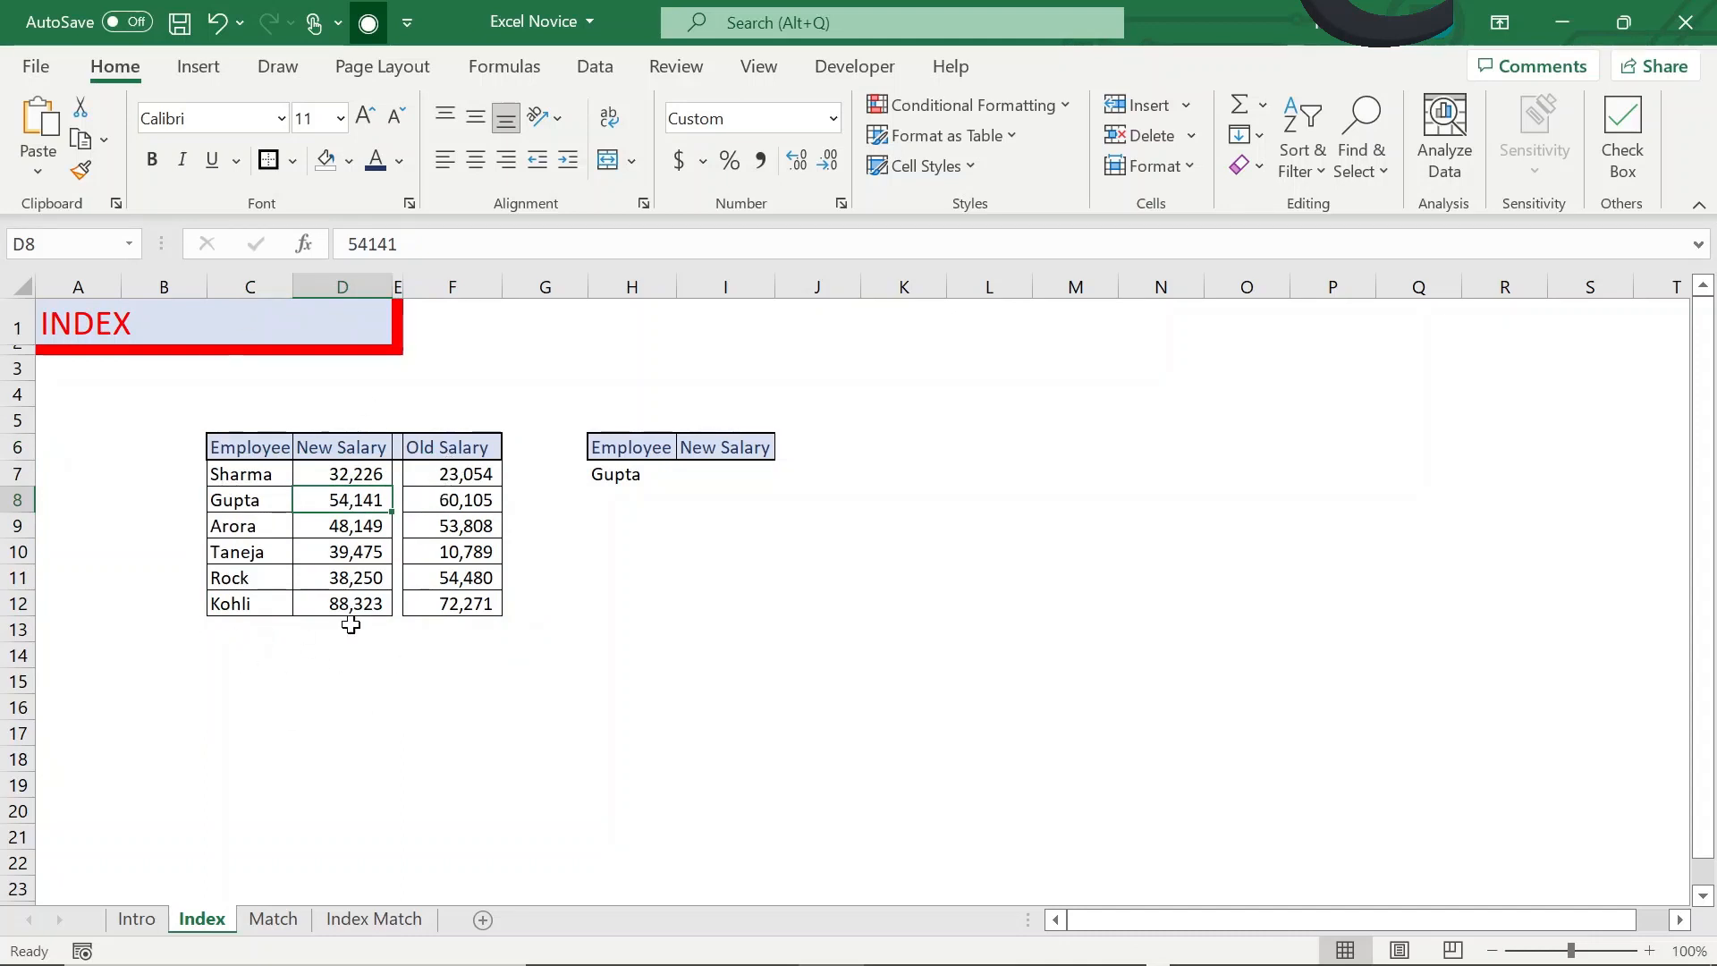
Enter the formula =INDEX(D7:D12,2) in cell I7 to retrieve the second employee's new salary
{"action": "left_click", "coordinate": [743, 472]}
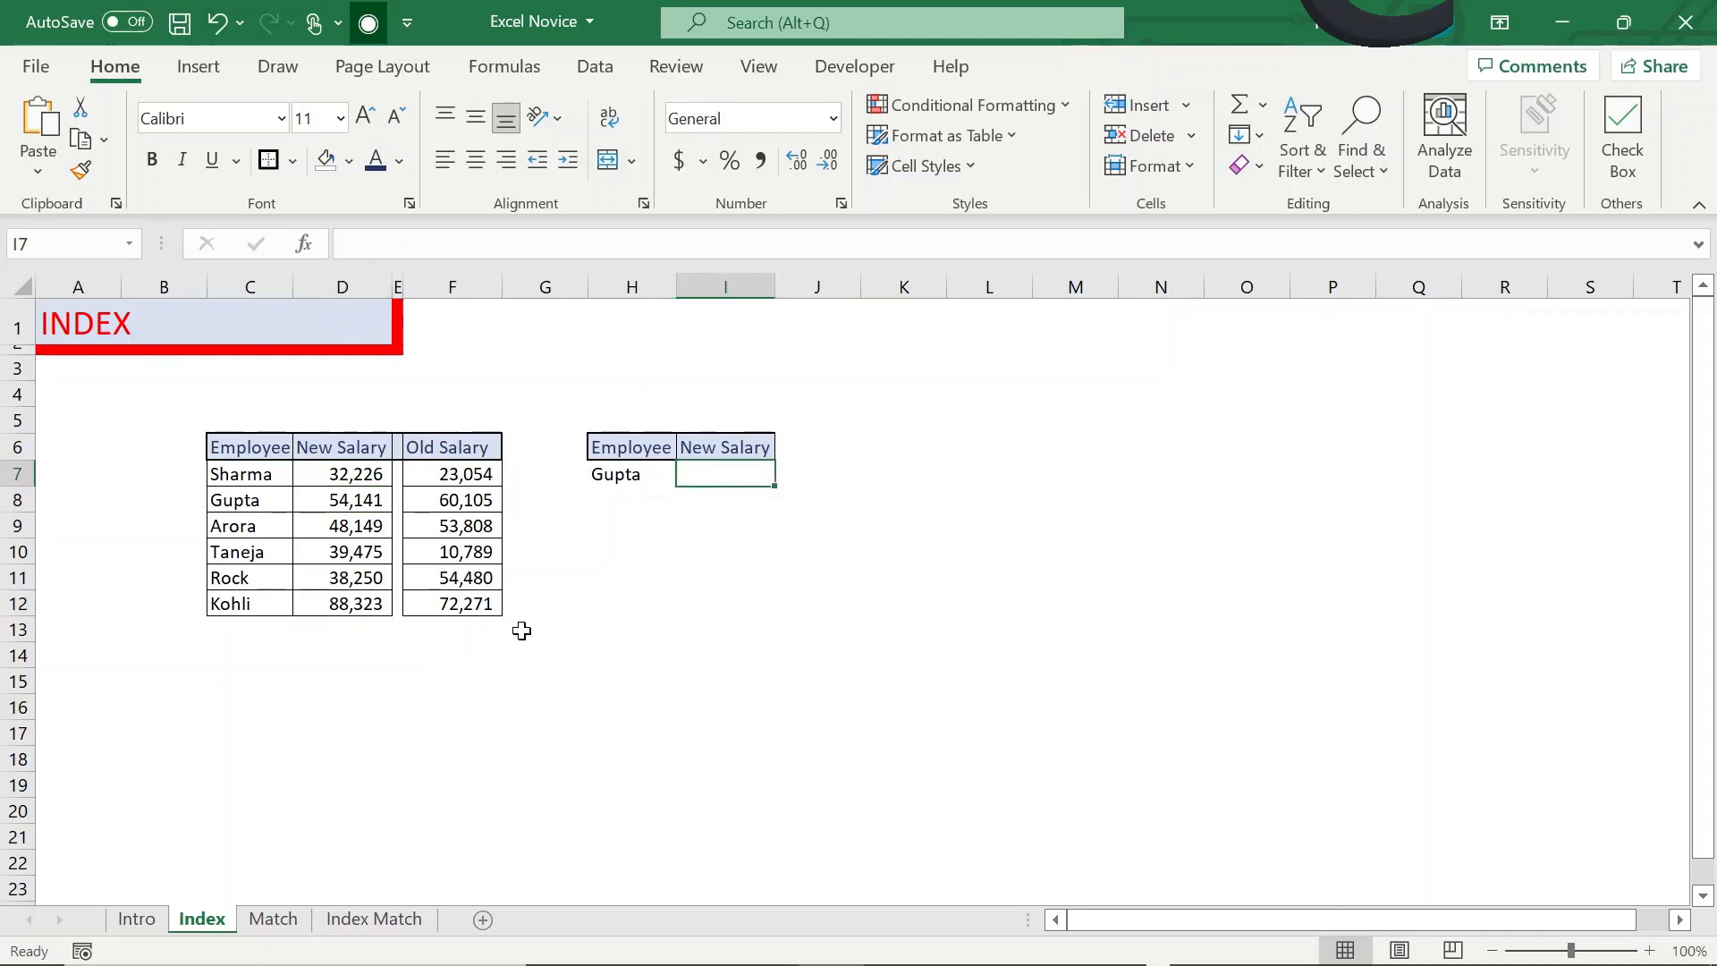
{"action": "type", "text": "=in"}
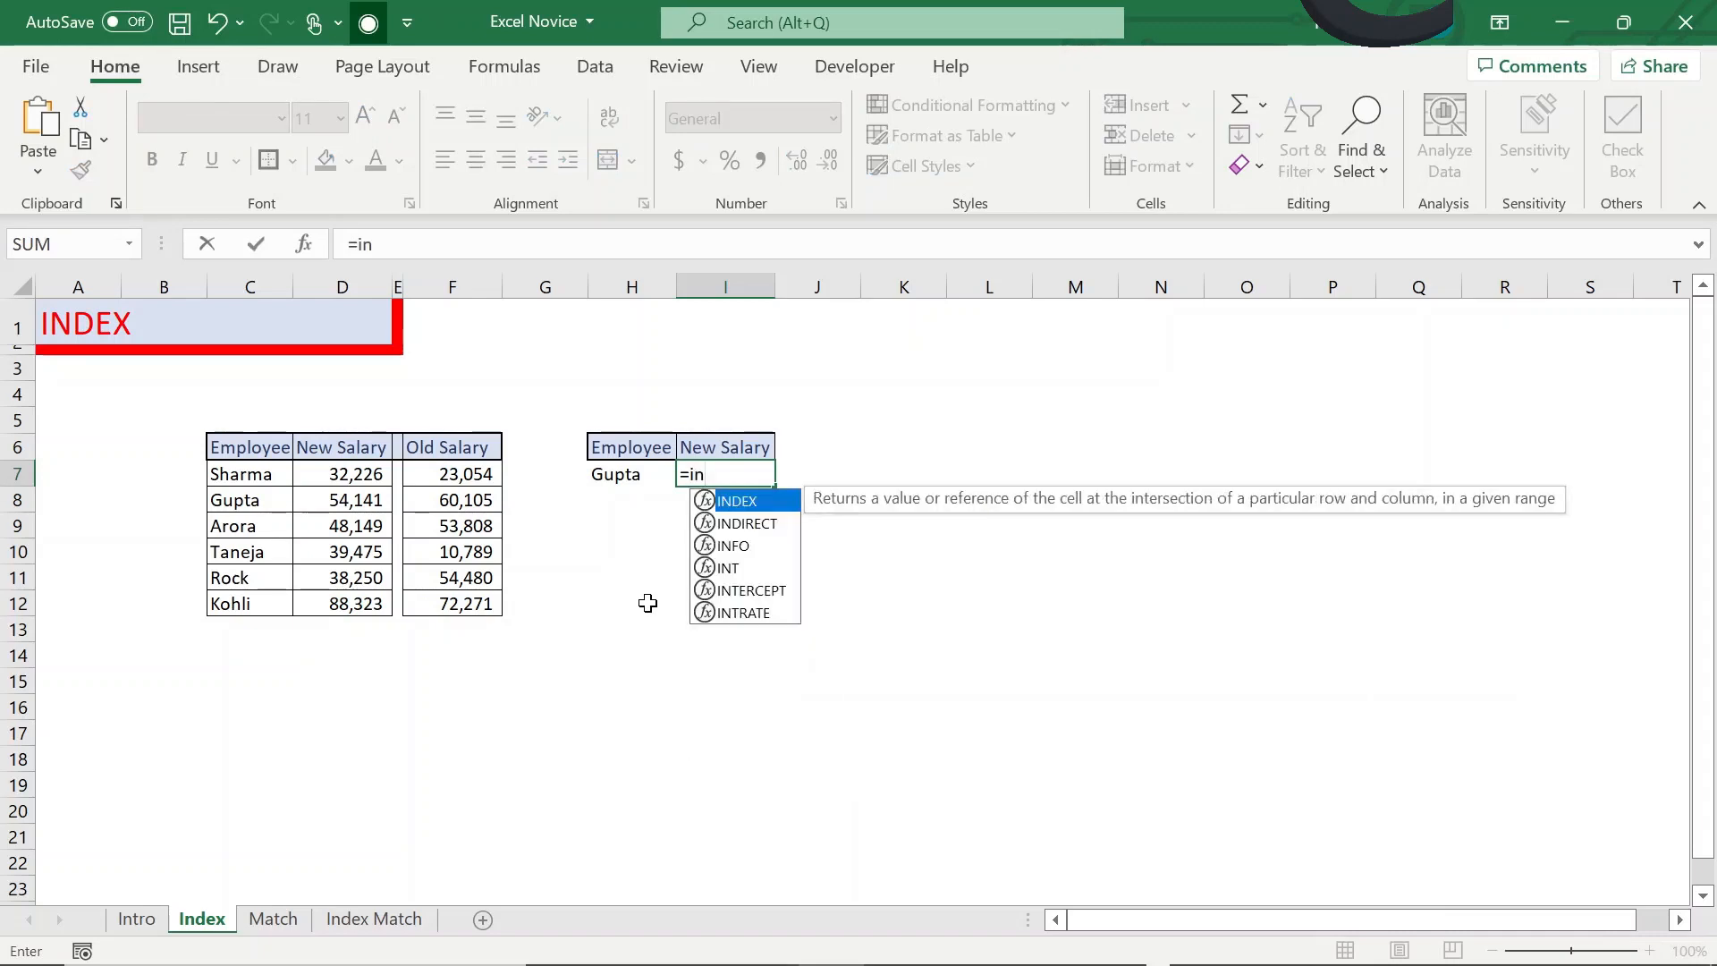
{"action": "type", "text": "d"}
{"action": "key", "text": "Tab"}
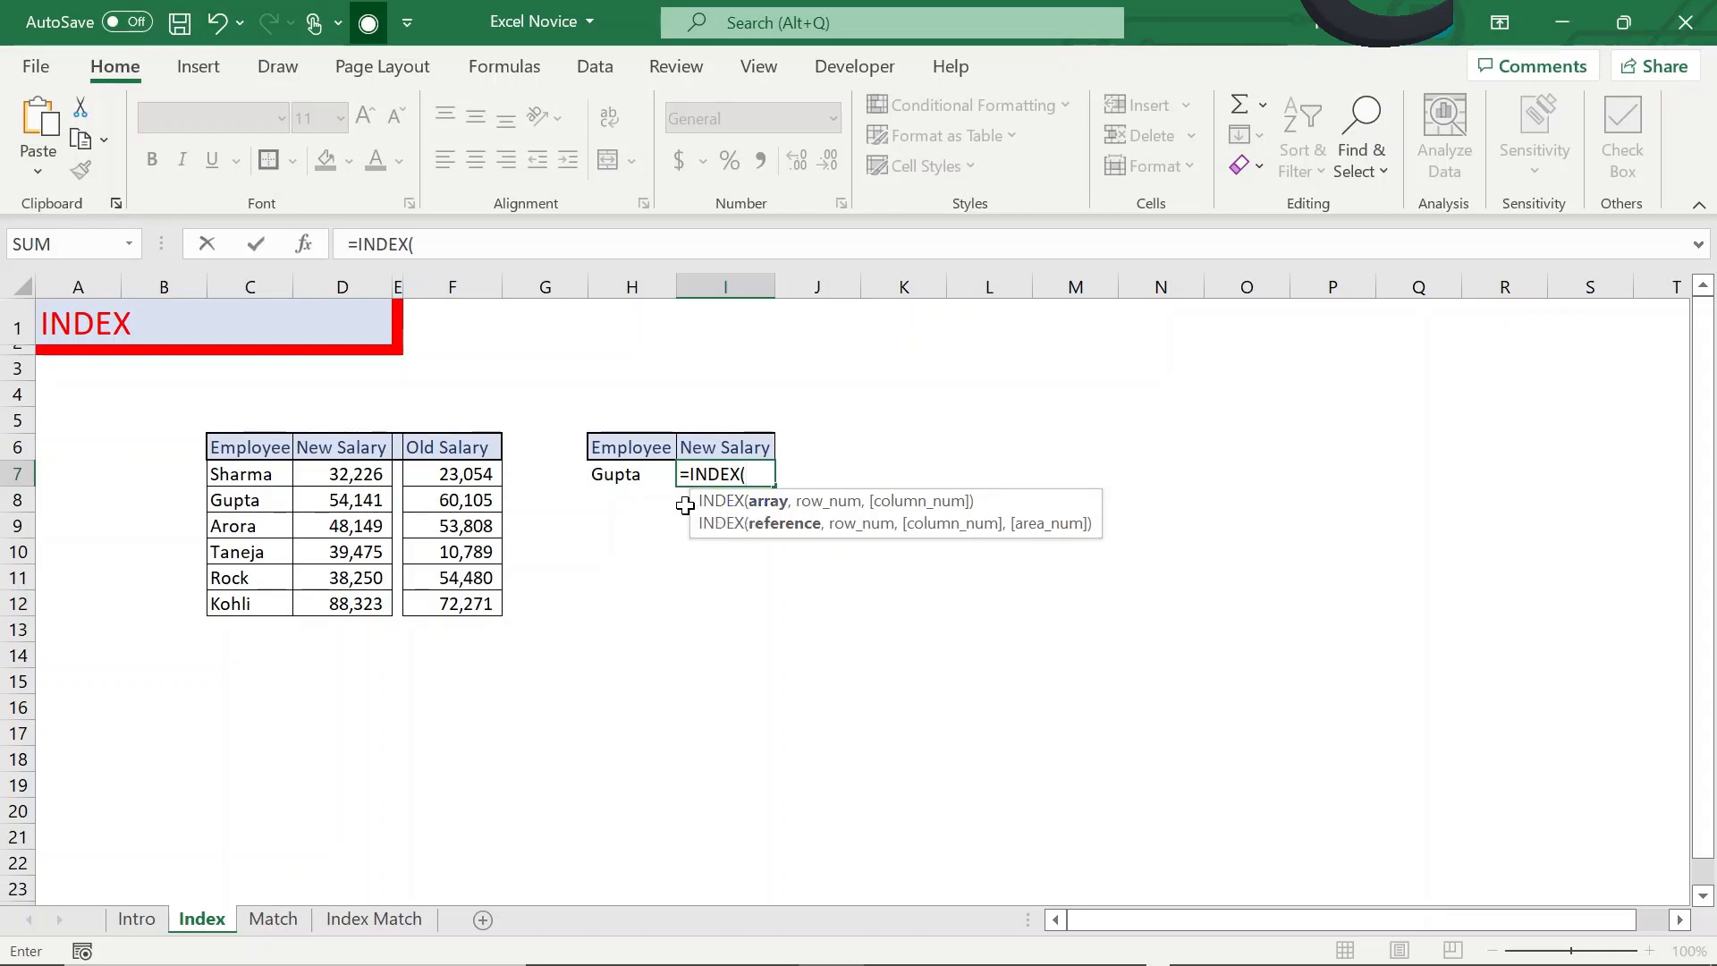
{"action": "left_click", "coordinate": [353, 476]}
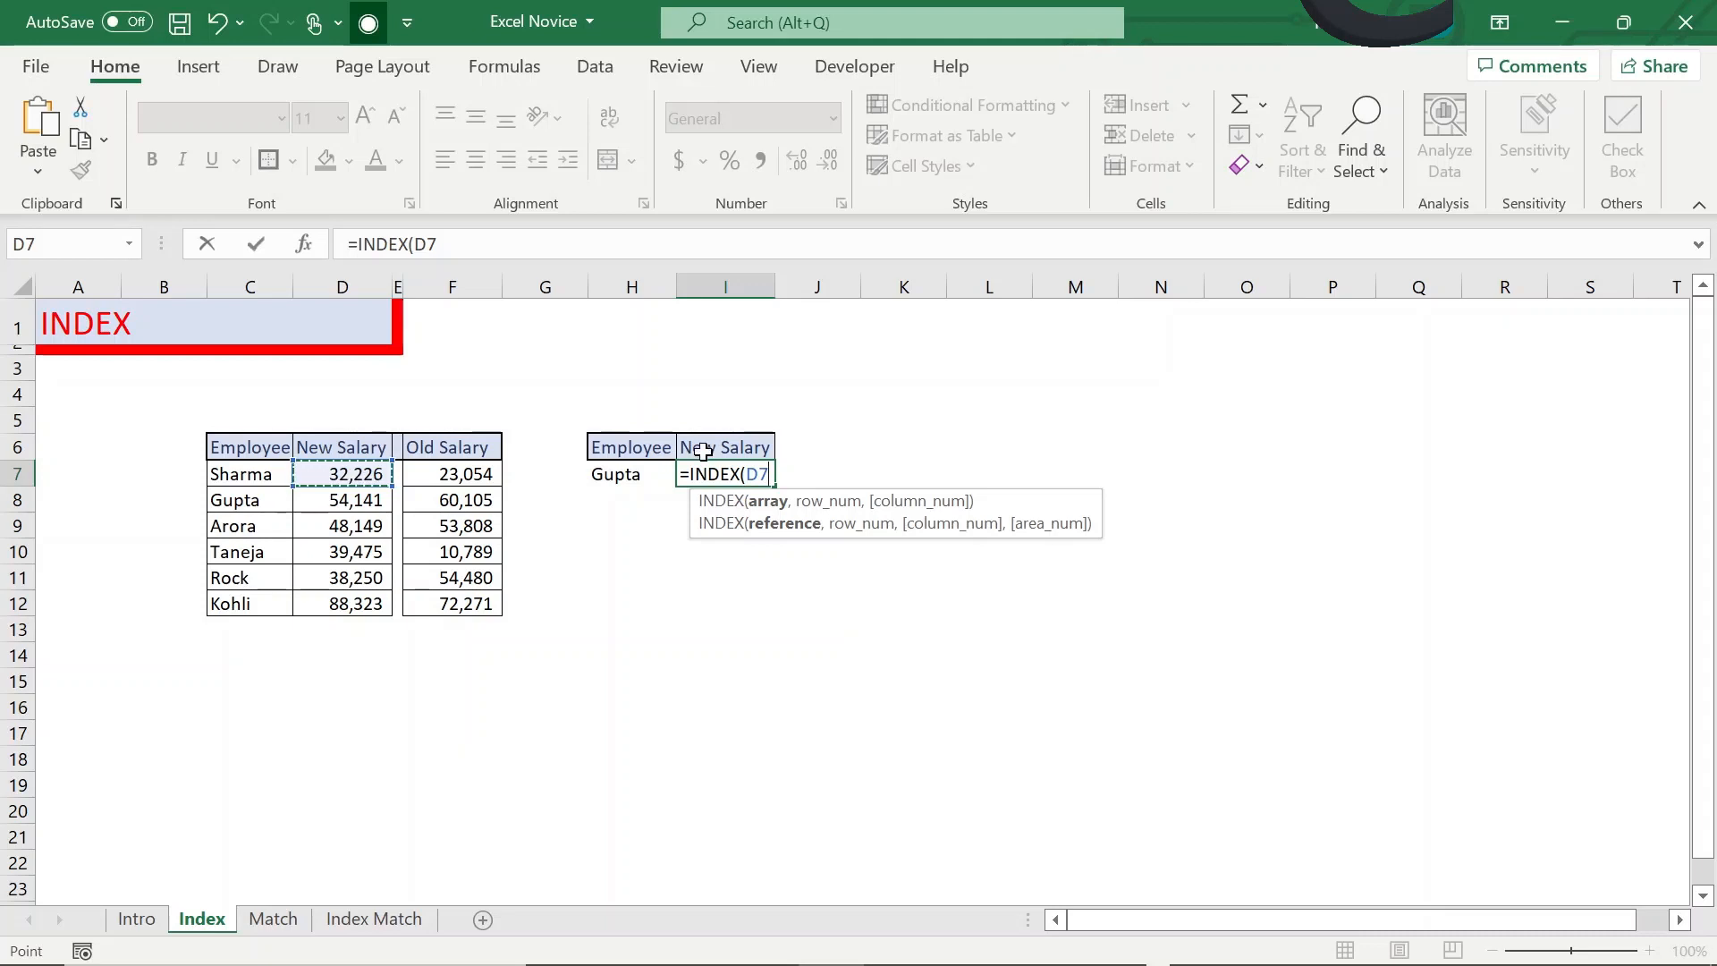
{"action": "left_click_drag", "start_coordinate": [359, 477], "coordinate": [364, 630]}
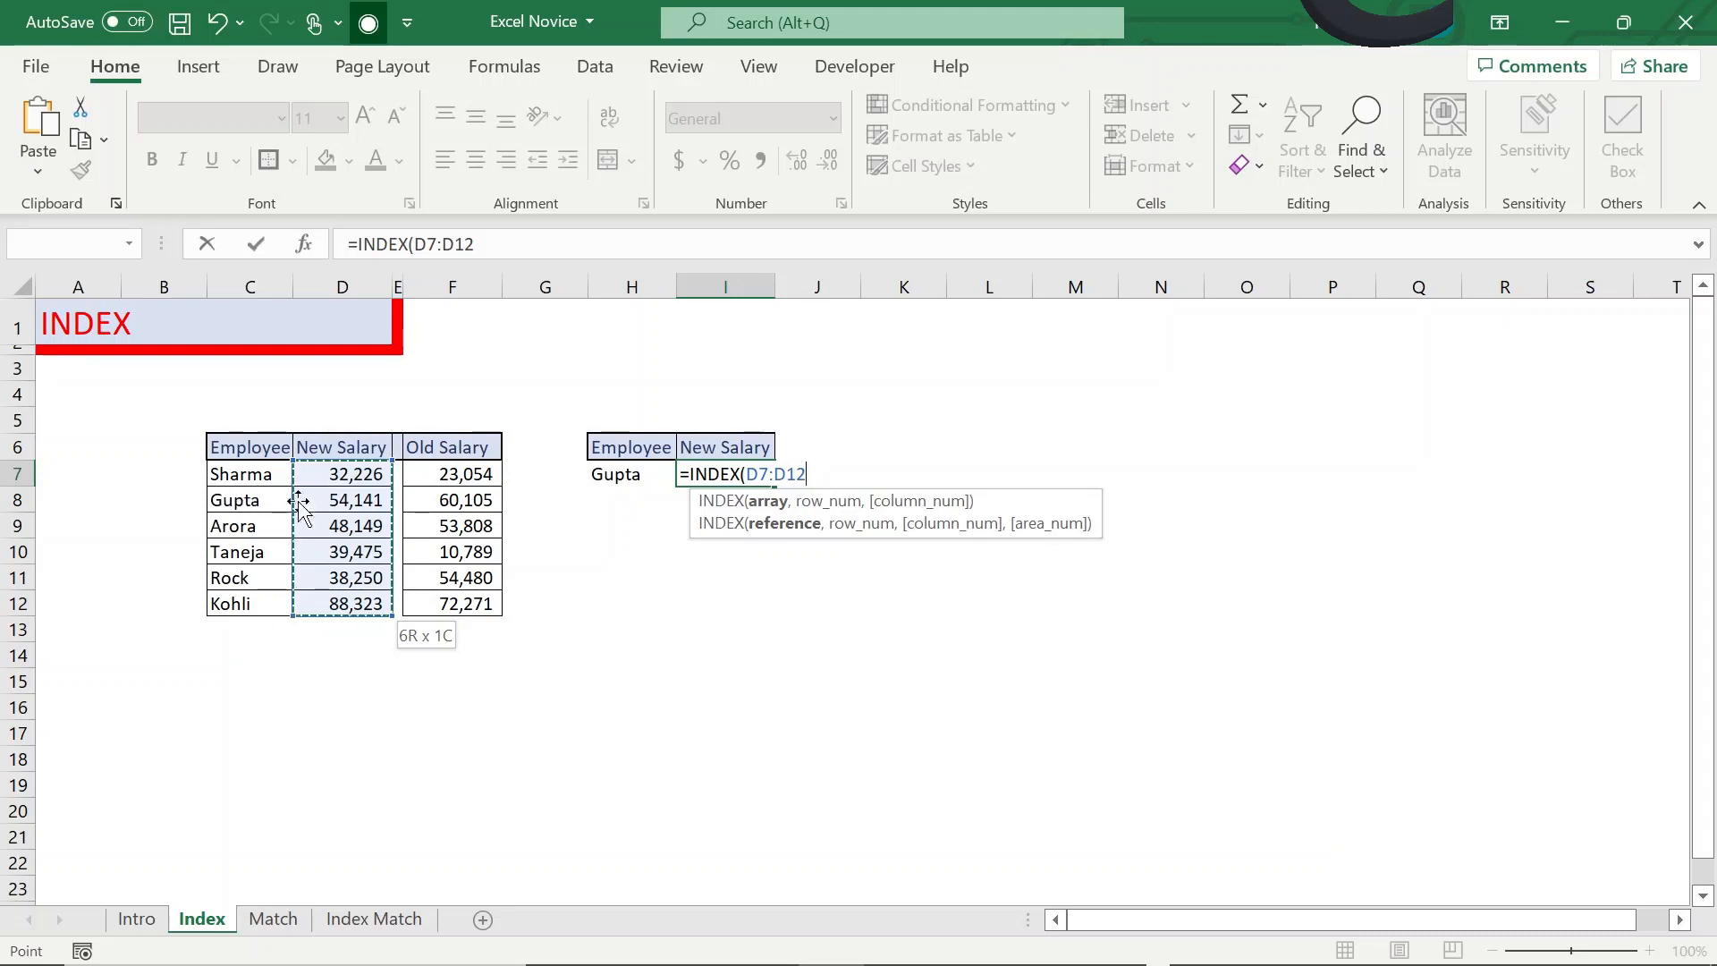
{"action": "type", "text": ","}
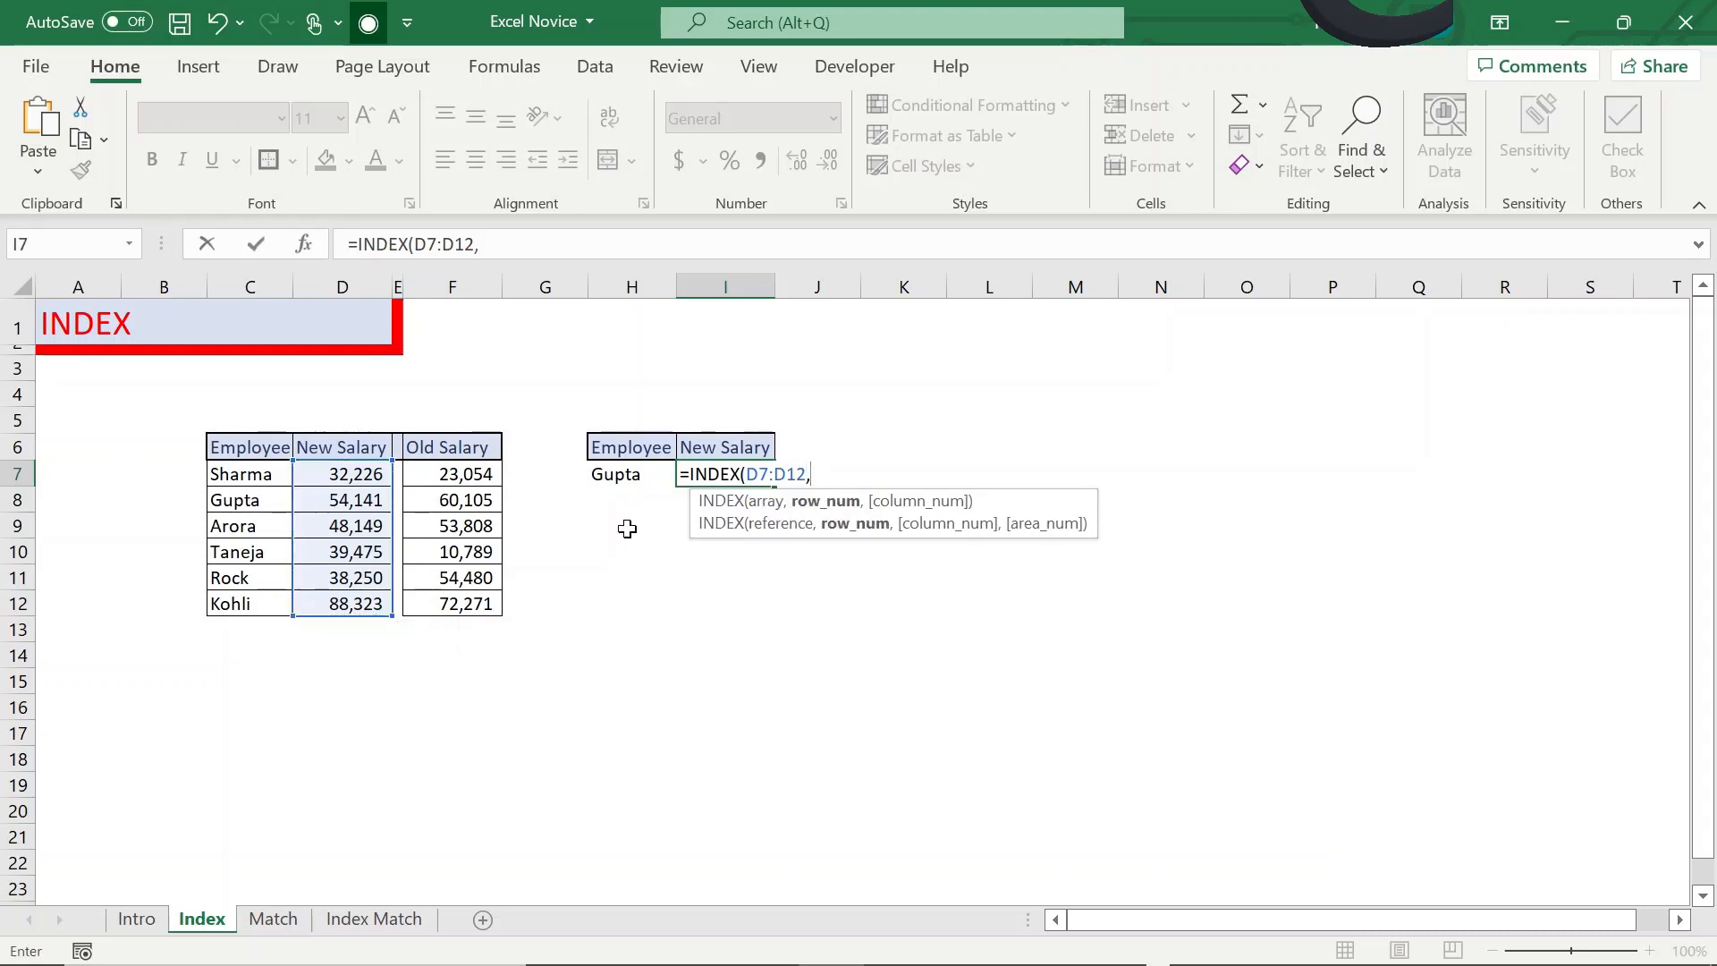
{"action": "type", "text": "2)"}
{"action": "key", "text": "Return"}
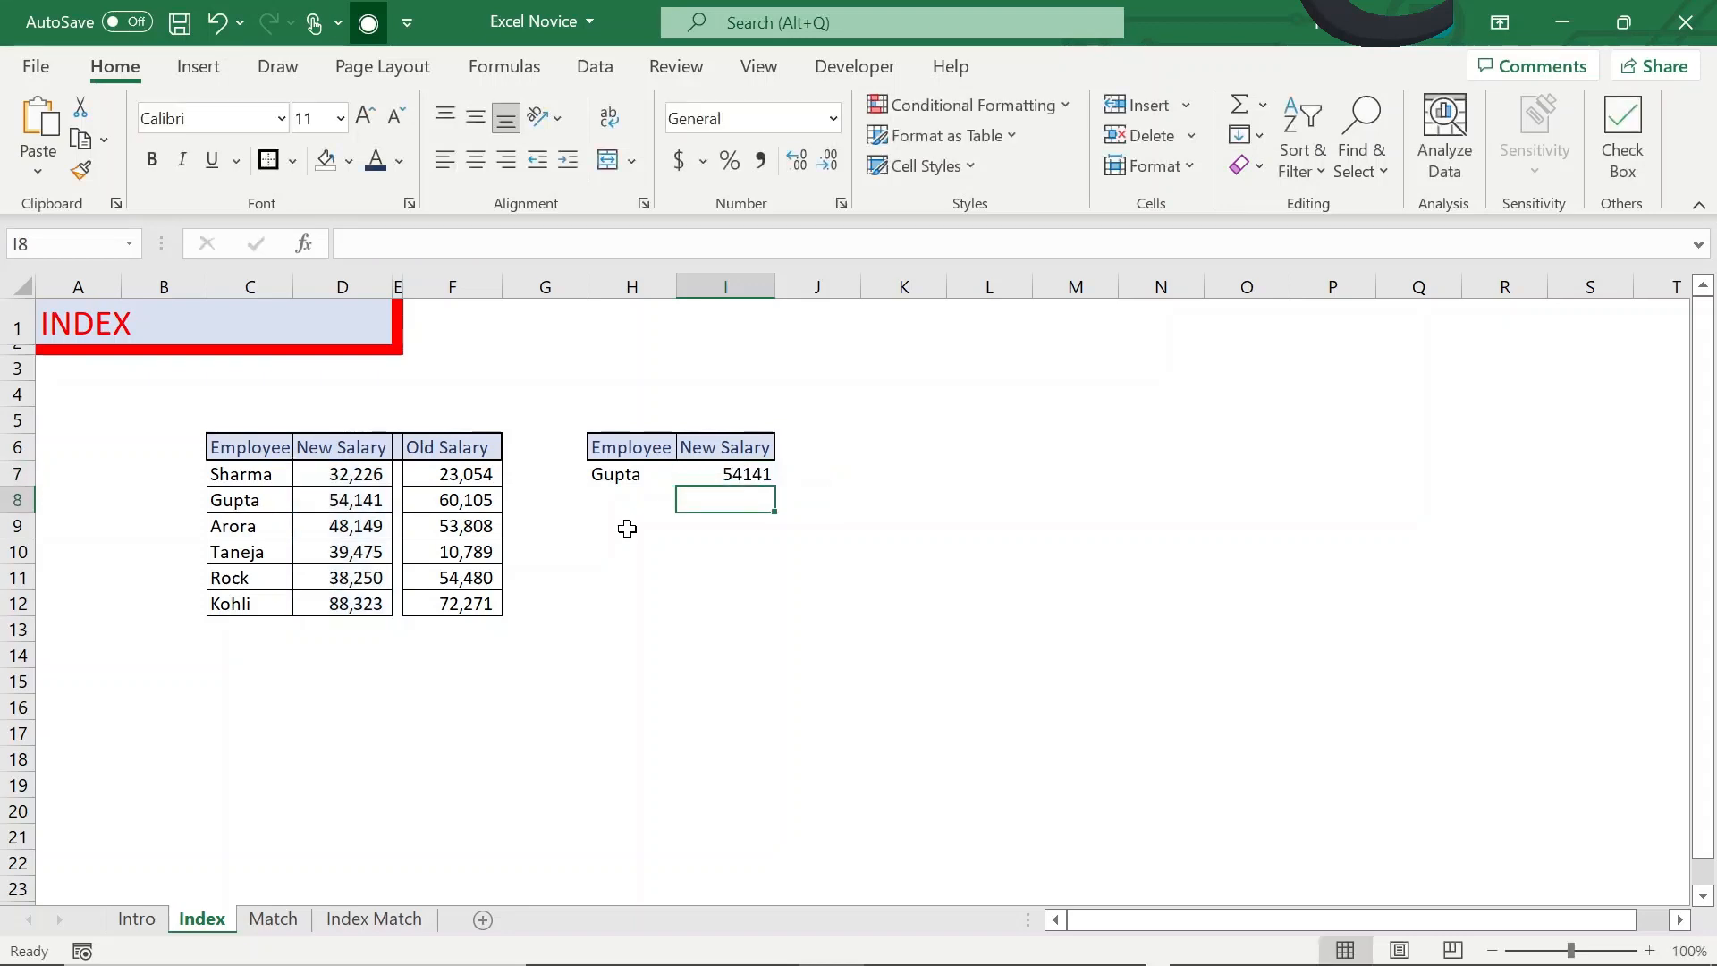
Compare the second employee's row in the source table with the lookup table's employee and salary
{"action": "left_click", "coordinate": [350, 501]}
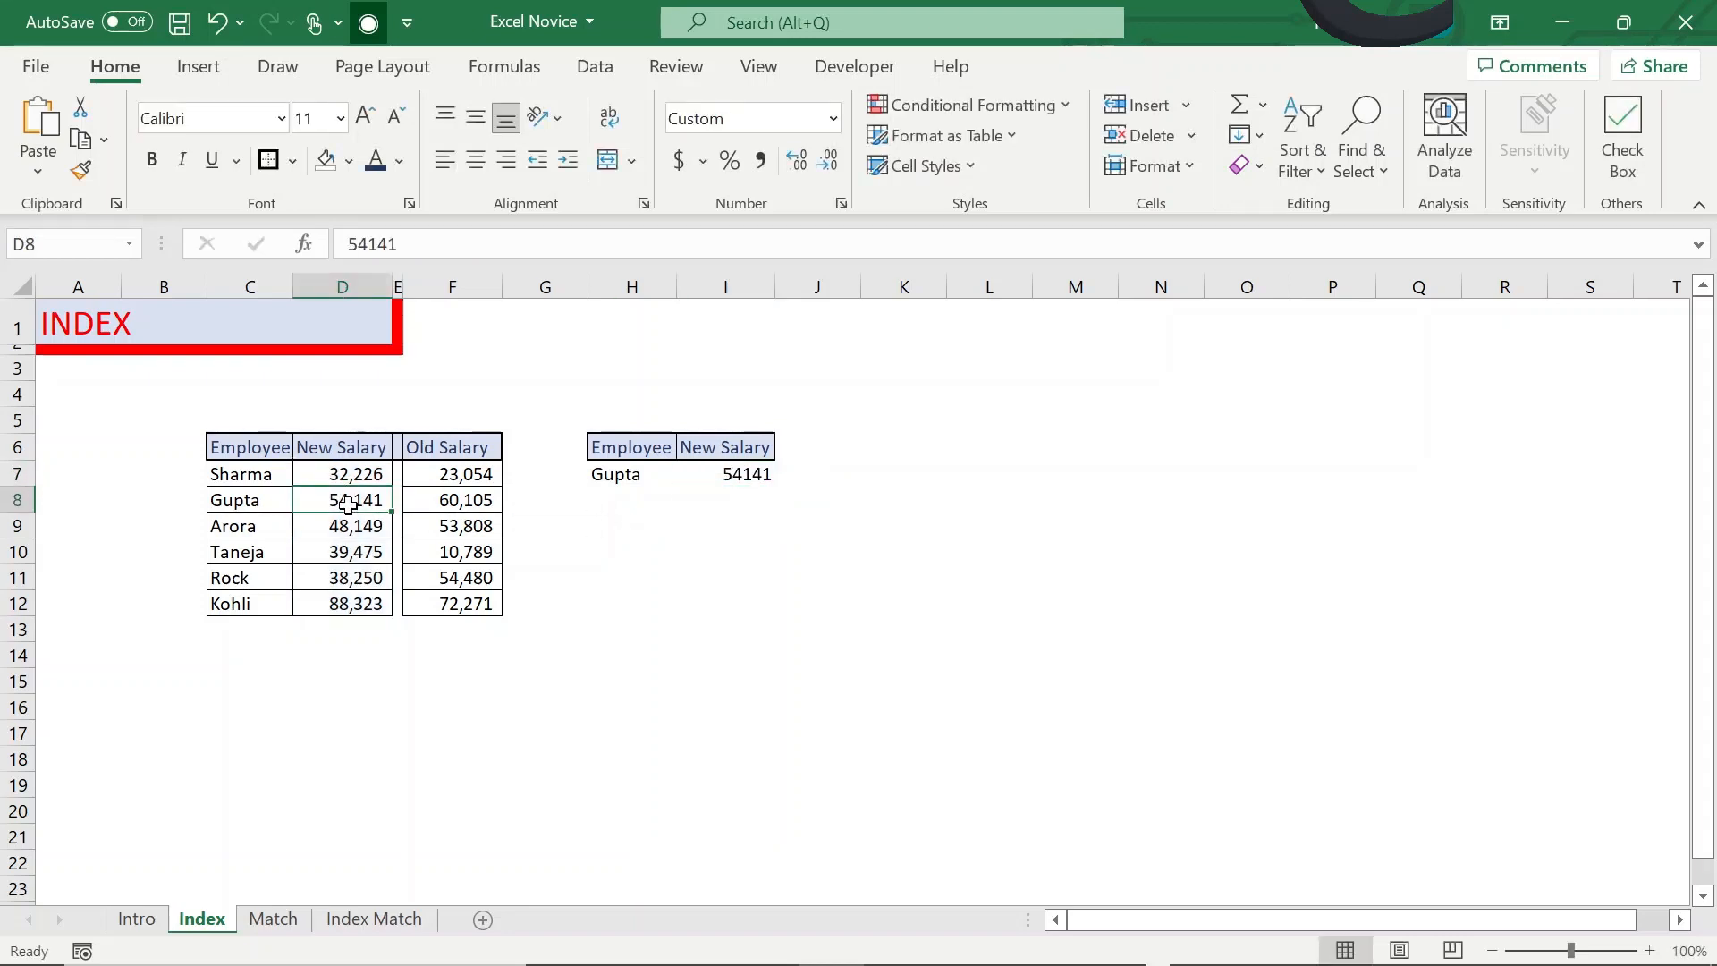
{"action": "left_click_drag", "start_coordinate": [236, 506], "coordinate": [332, 500]}
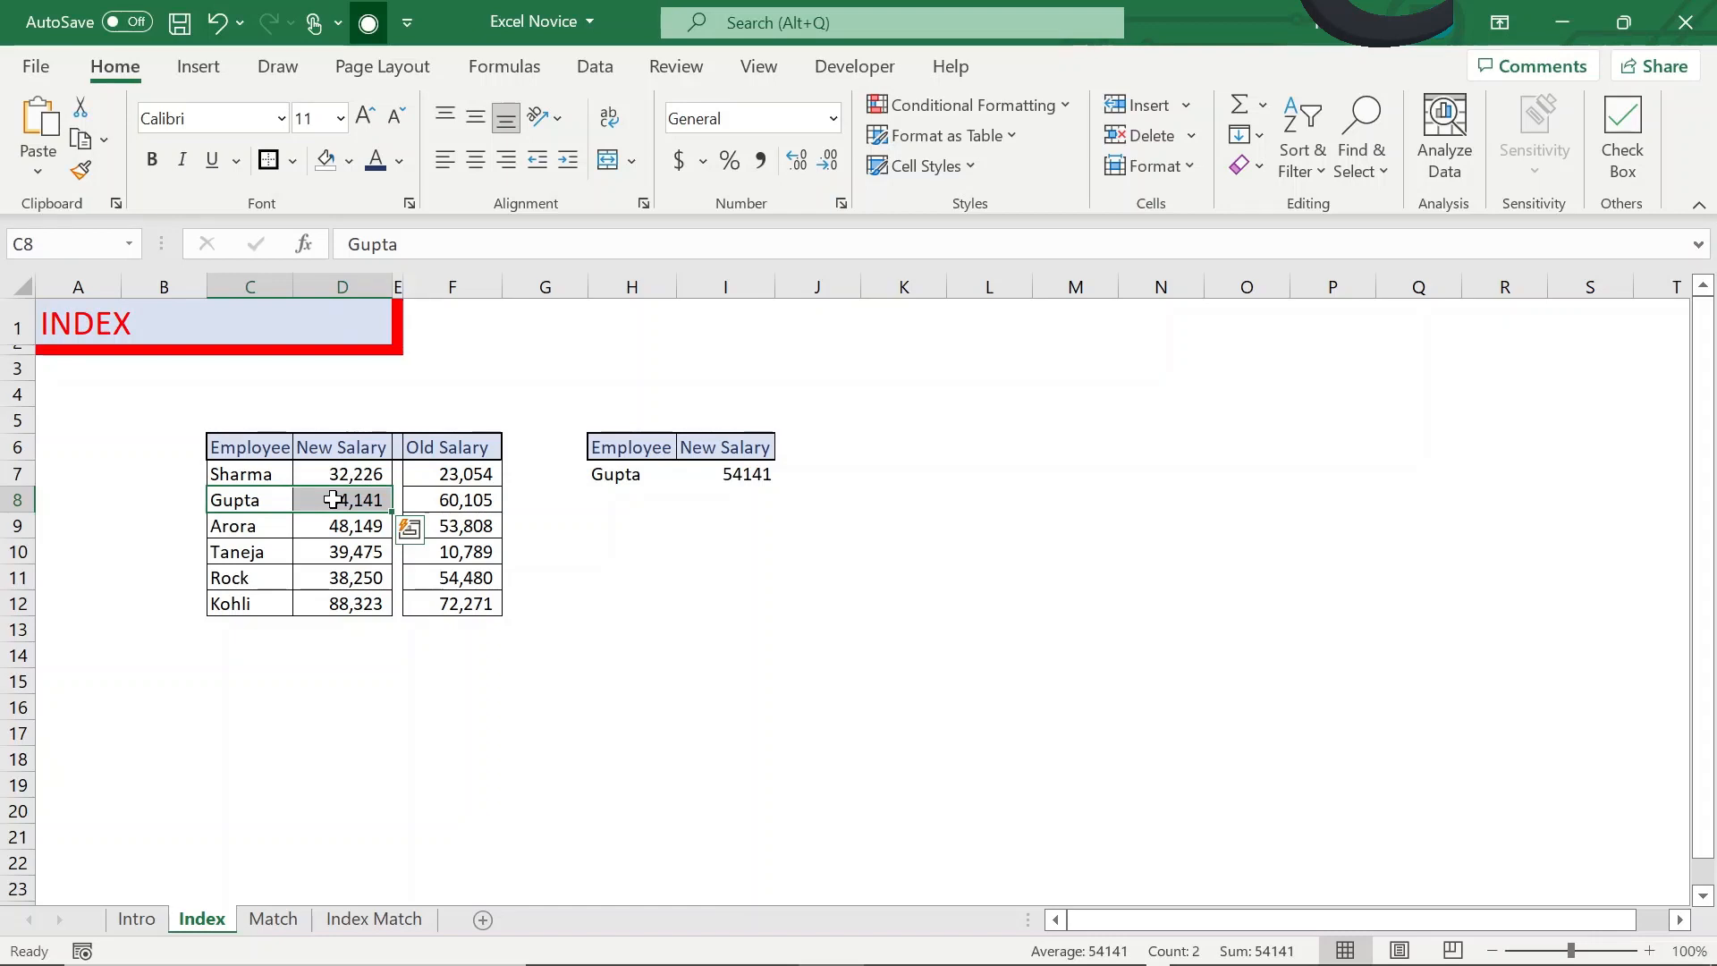
{"action": "left_click_drag", "start_coordinate": [629, 445], "coordinate": [707, 490]}
{"action": "left_click", "coordinate": [644, 468]}
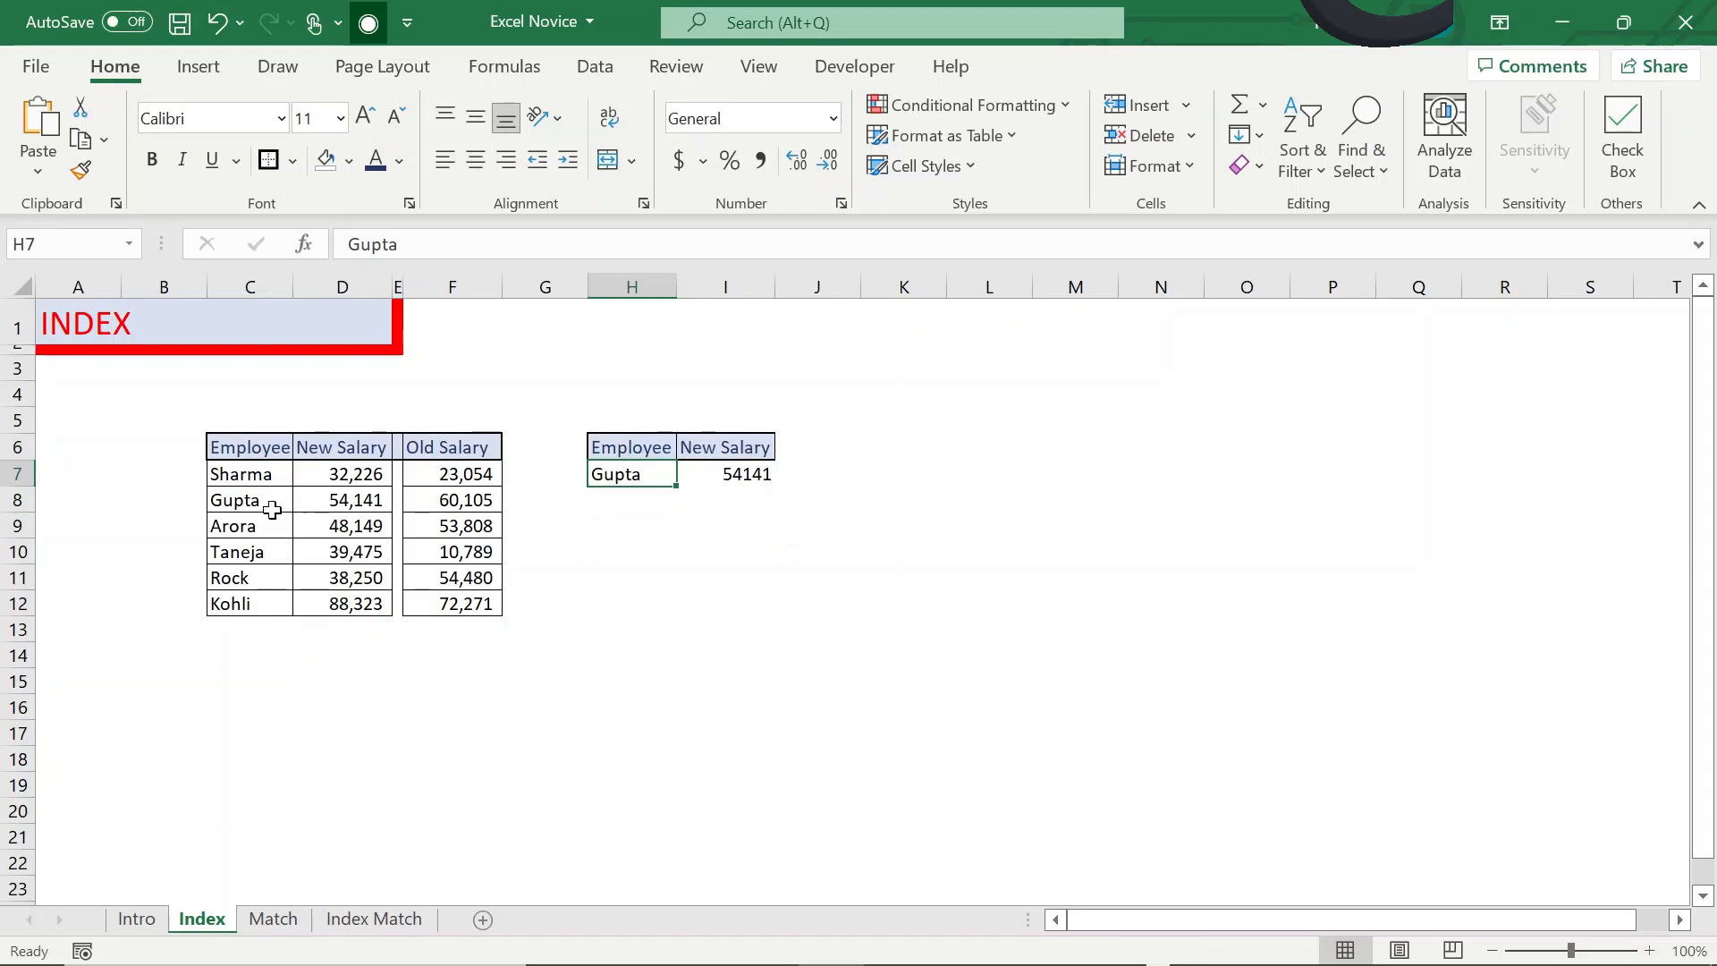
Review the INDEX formula in cell I7 against the second employee's row C8:D8 in the source table
{"action": "left_click", "coordinate": [761, 472]}
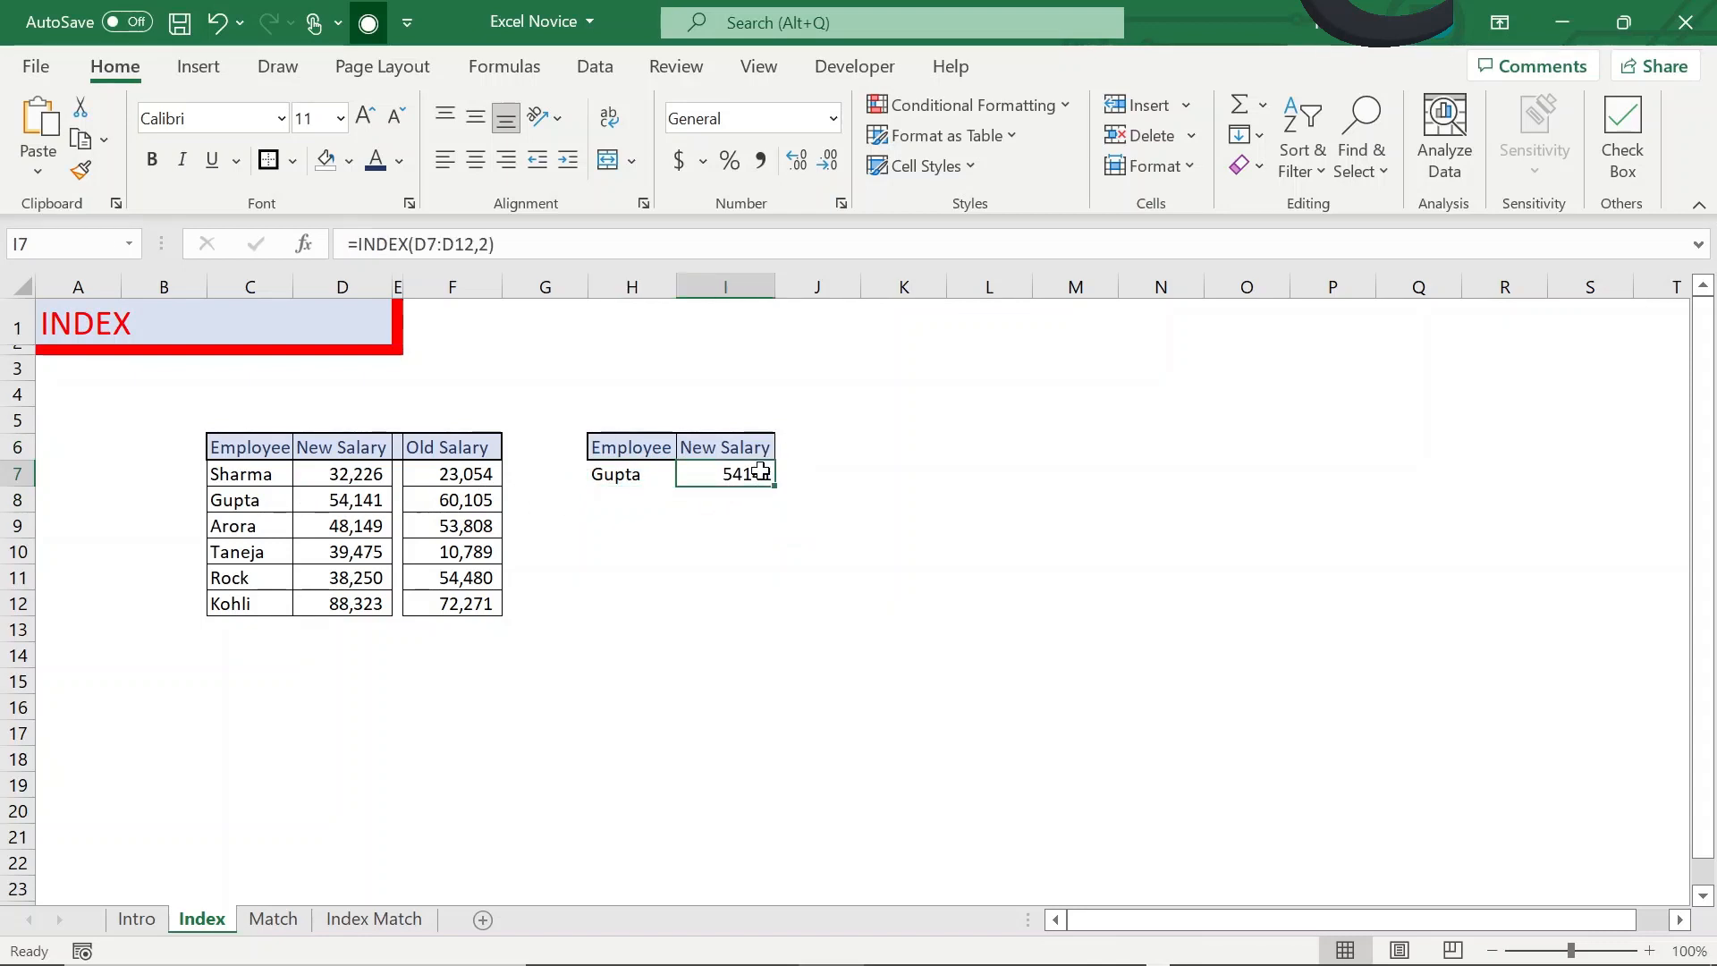
{"action": "double_click", "coordinate": [760, 471]}
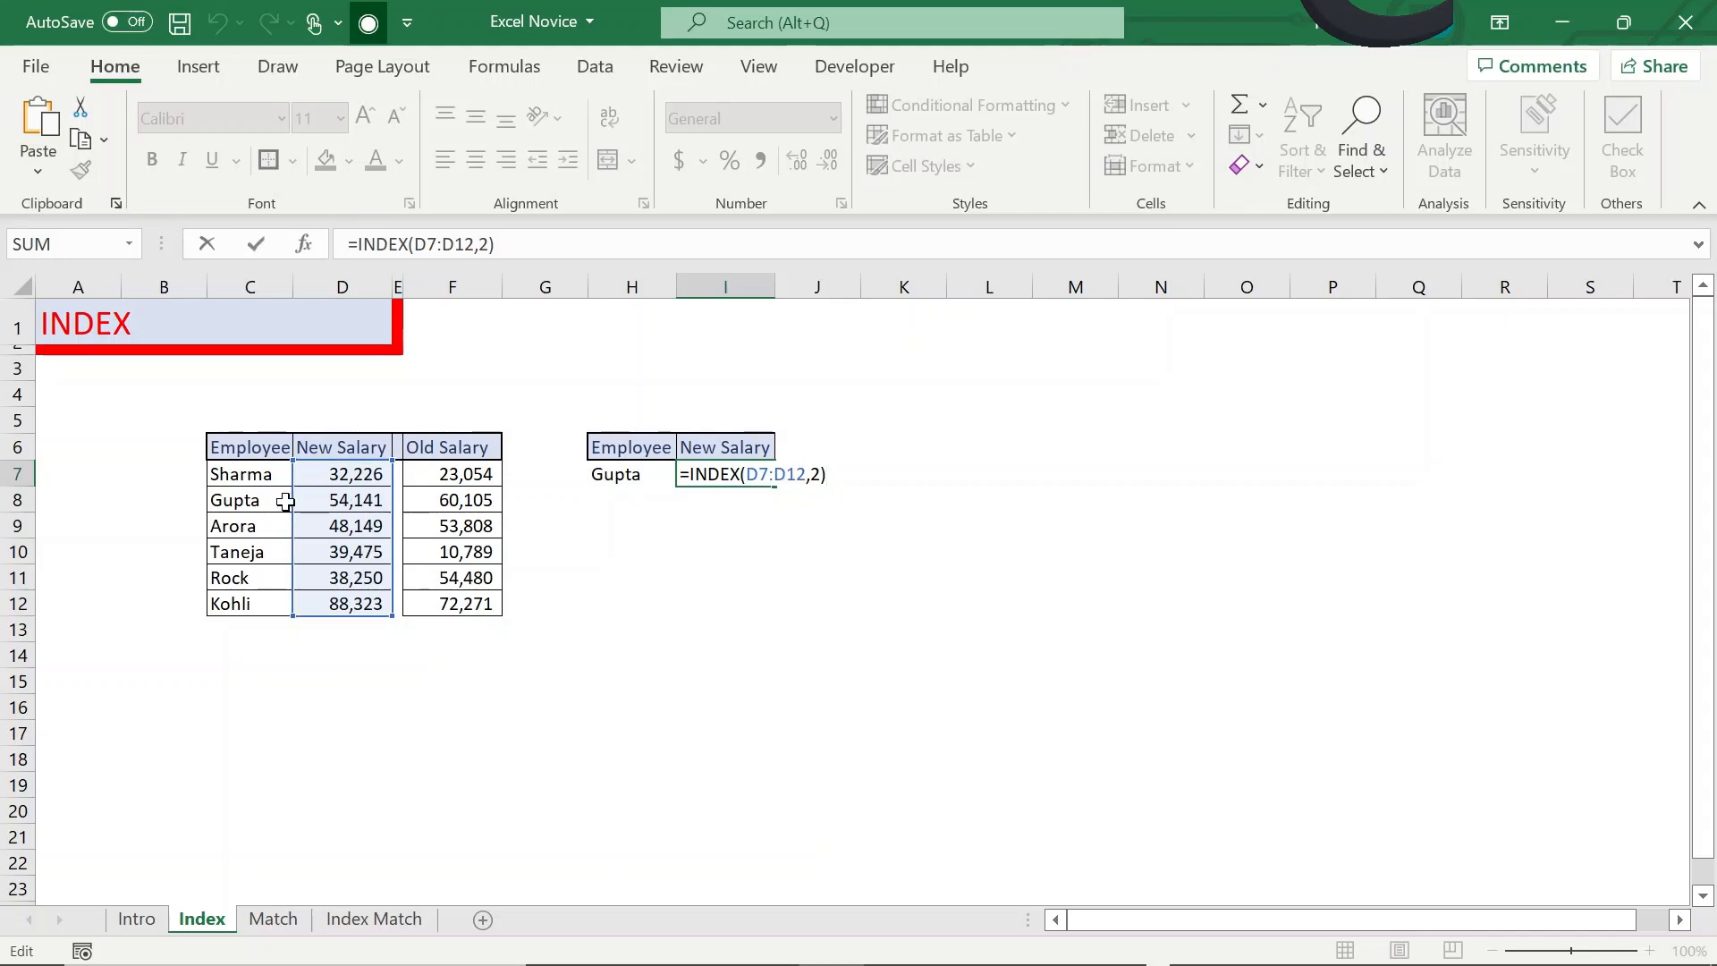
{"action": "key", "text": "Escape"}
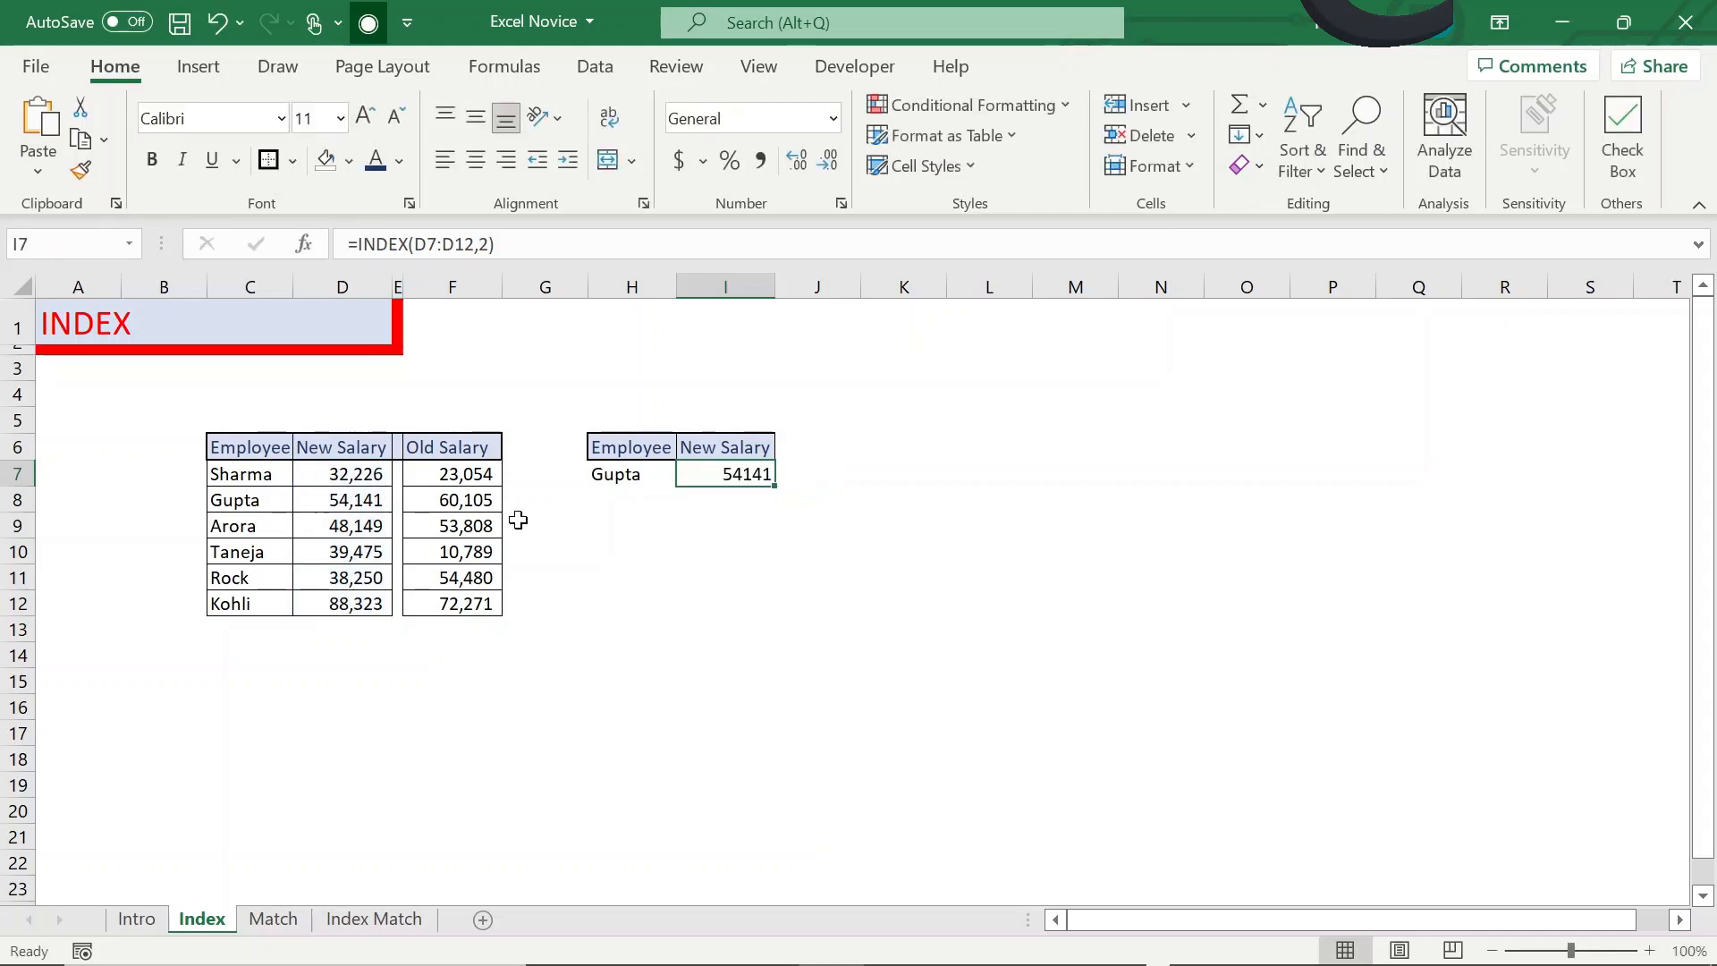
{"action": "key", "text": "F2"}
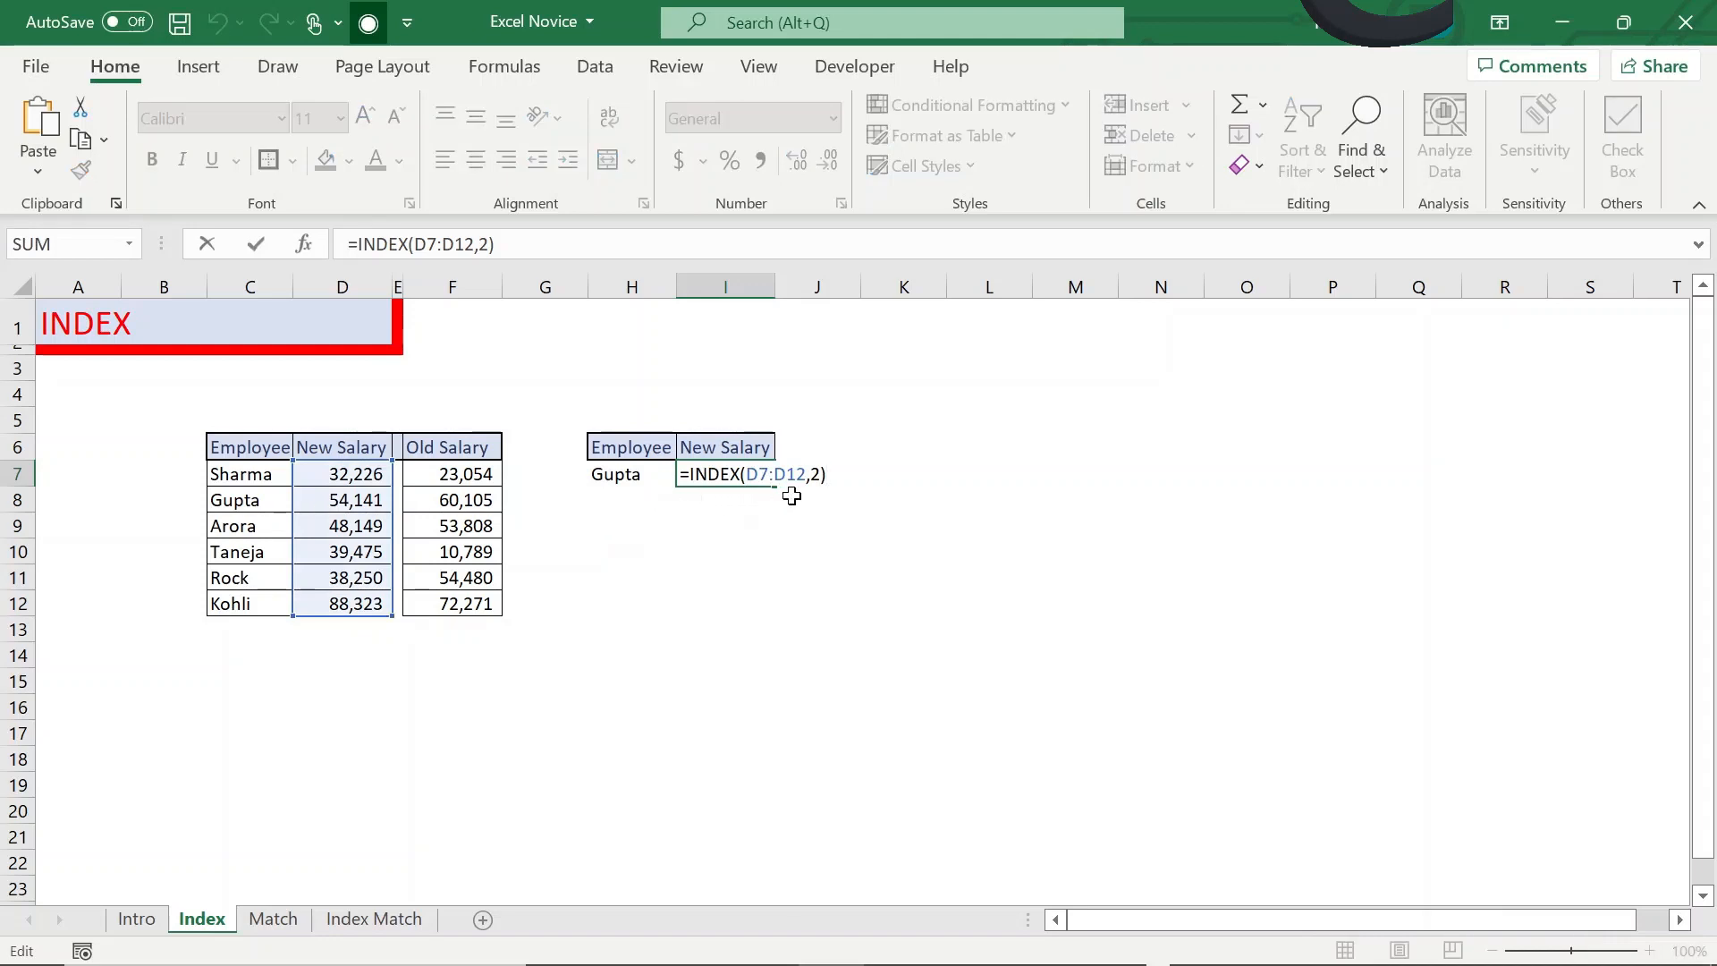
{"action": "key", "text": "Escape"}
{"action": "key", "text": "F2"}
{"action": "key", "text": "Escape"}
{"action": "left_click_drag", "start_coordinate": [237, 498], "coordinate": [323, 503]}
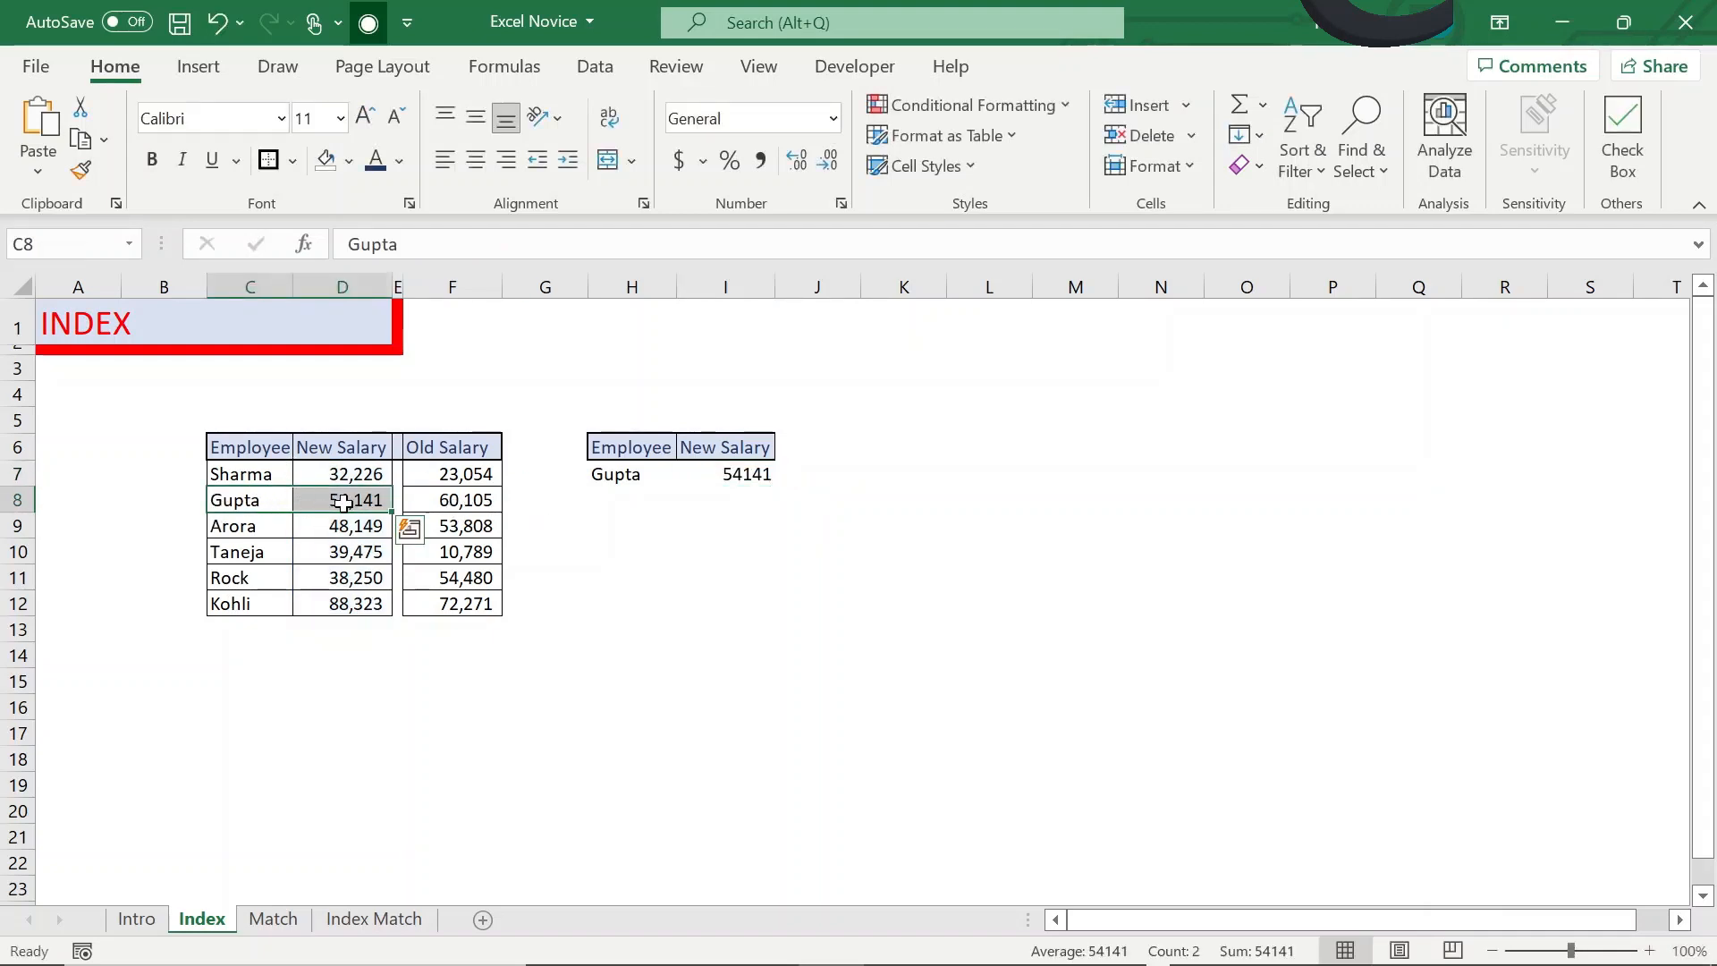
Enter the formula =MATCH(H6,C7:C12,0) in cell I6 of the Match sheet to find the employee's position by exact match
{"action": "key", "text": "ctrl+Page_Down"}
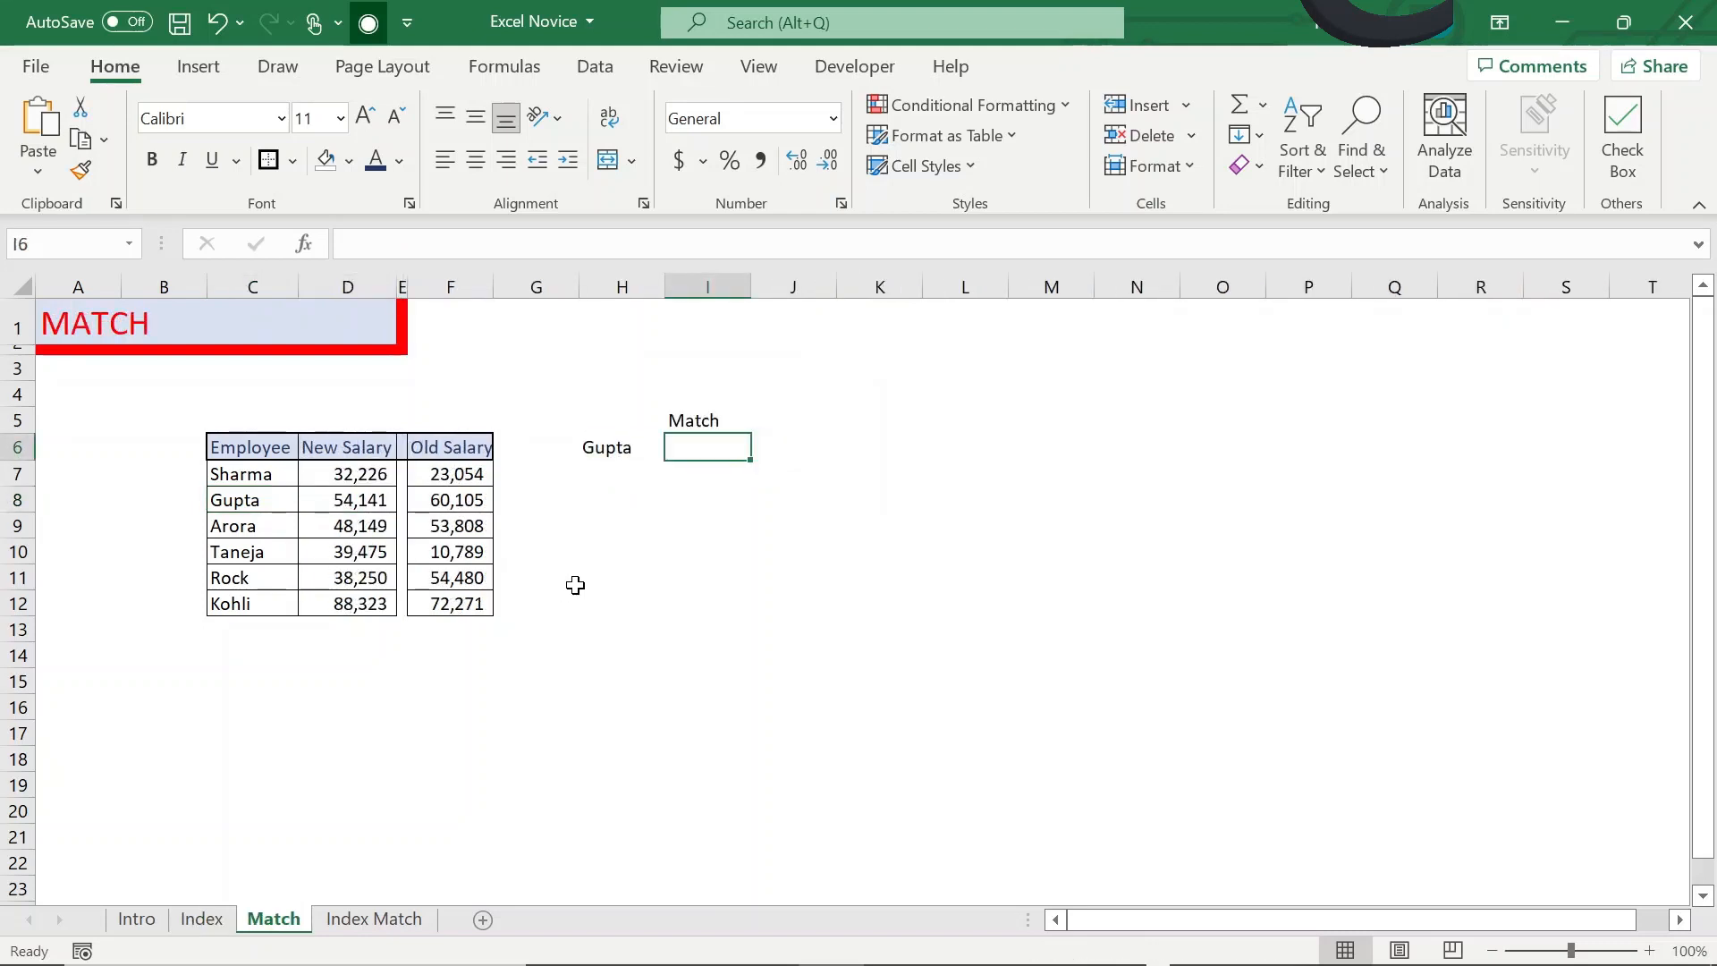
{"action": "type", "text": "=ma"}
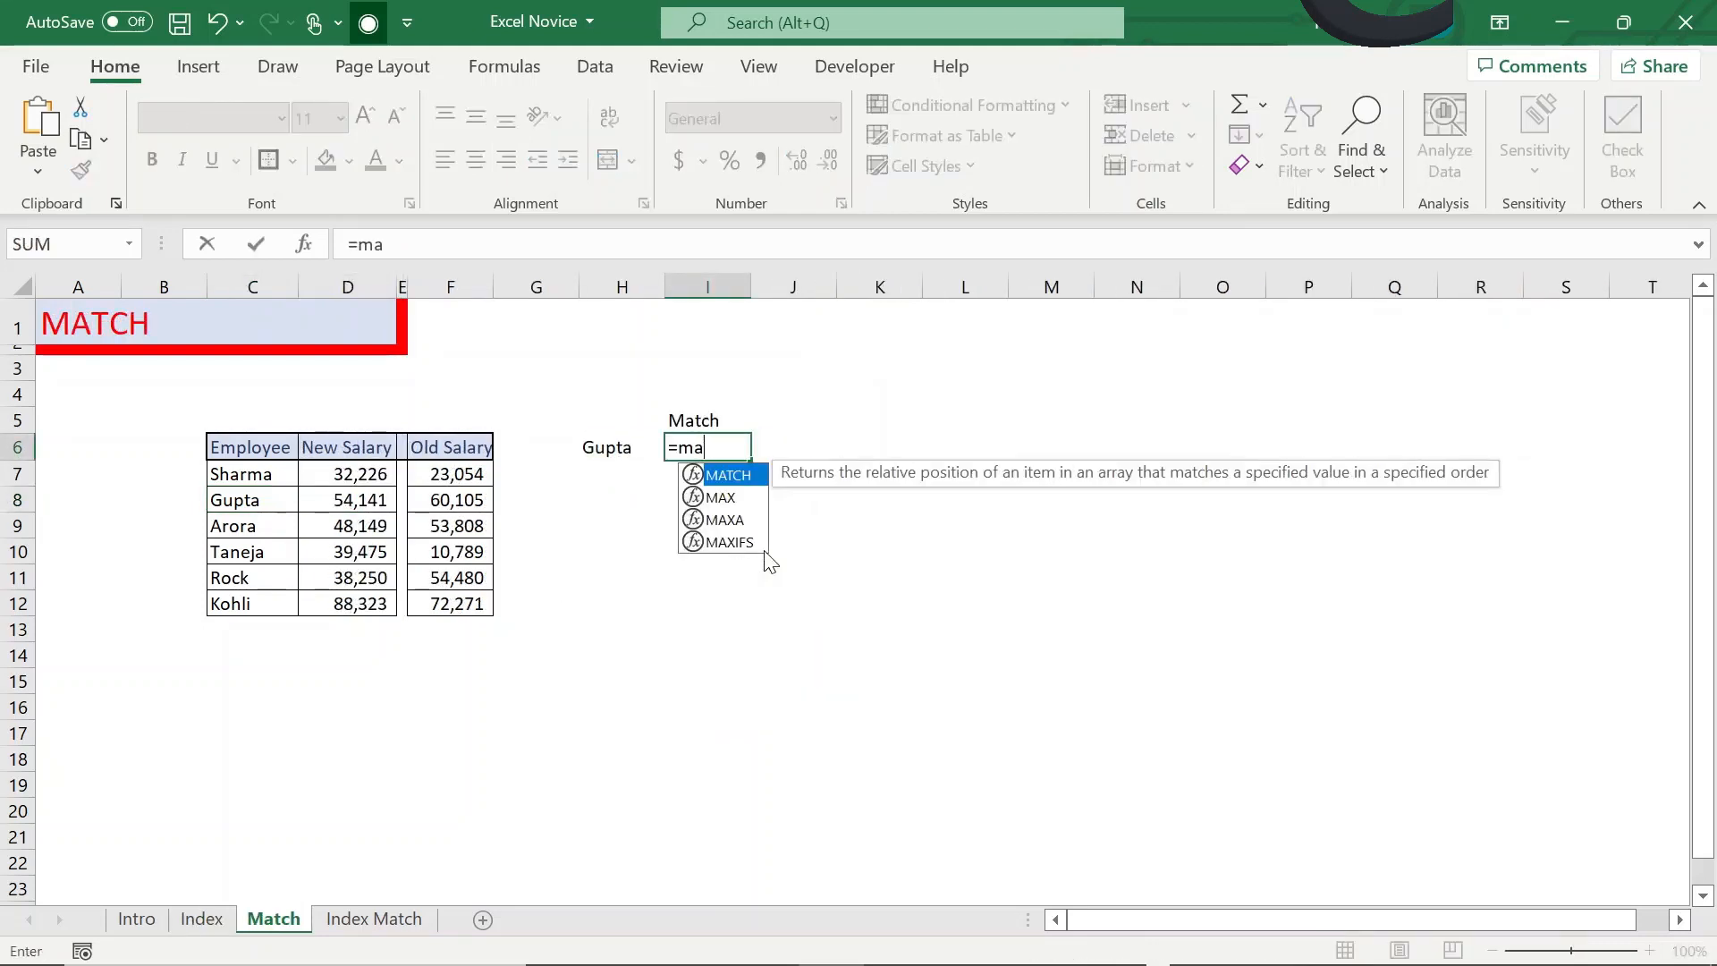
{"action": "key", "text": "Tab"}
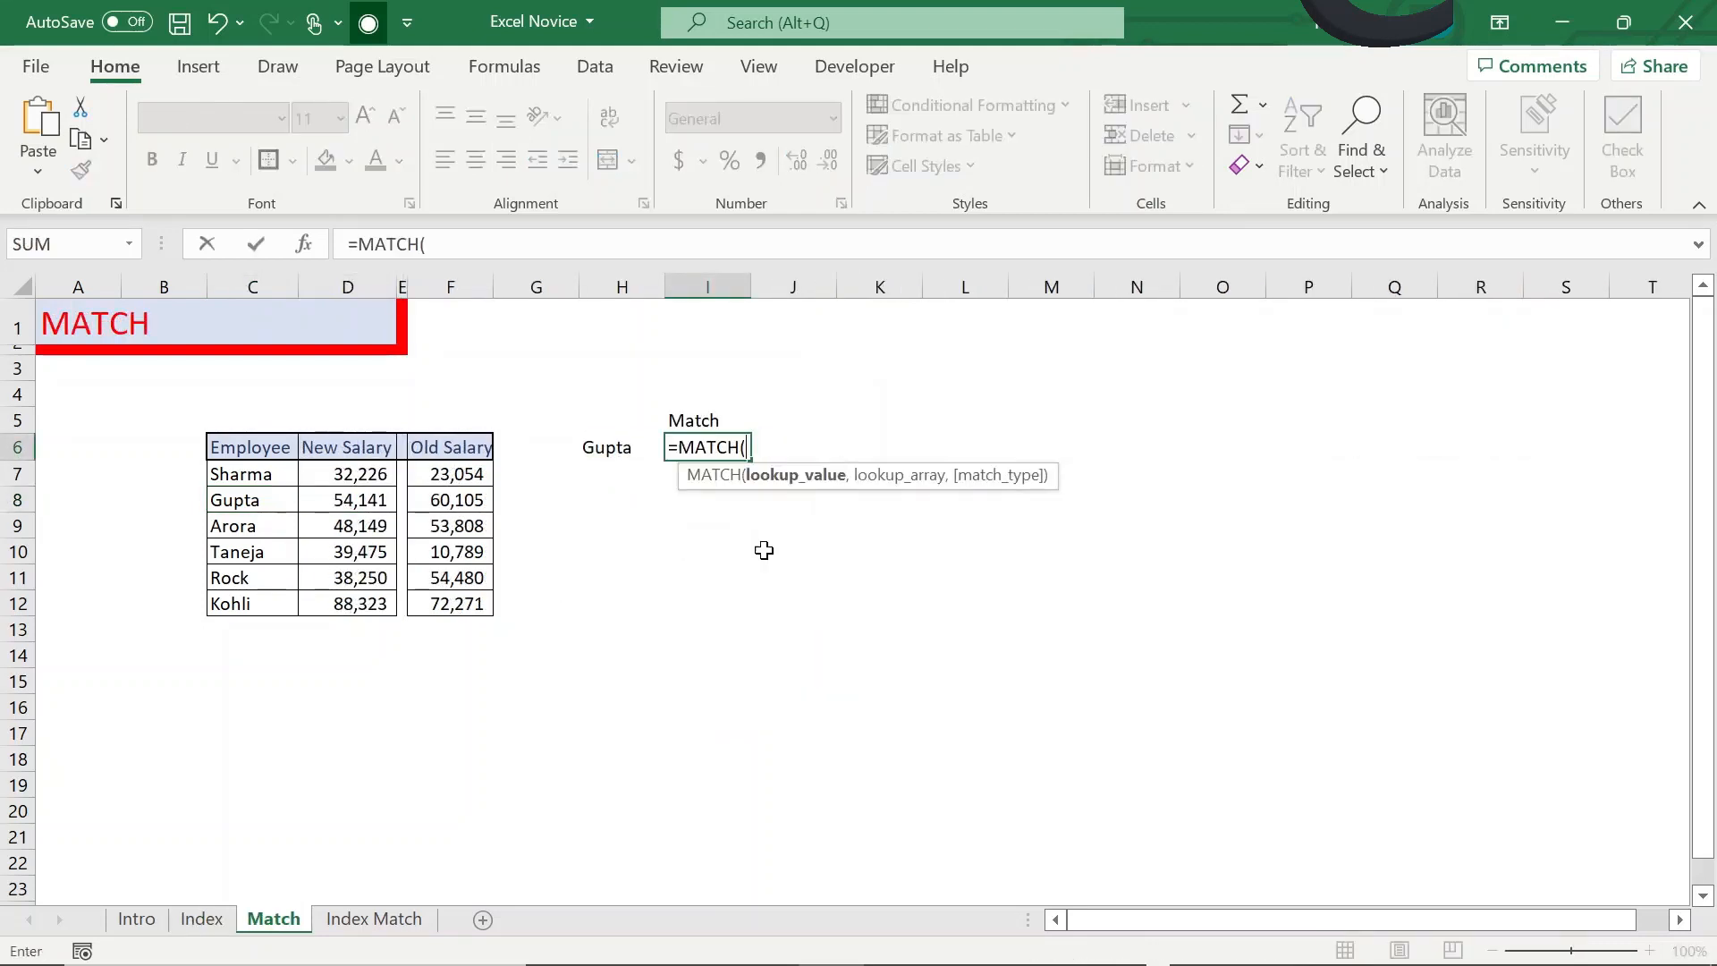
{"action": "left_click", "coordinate": [603, 450]}
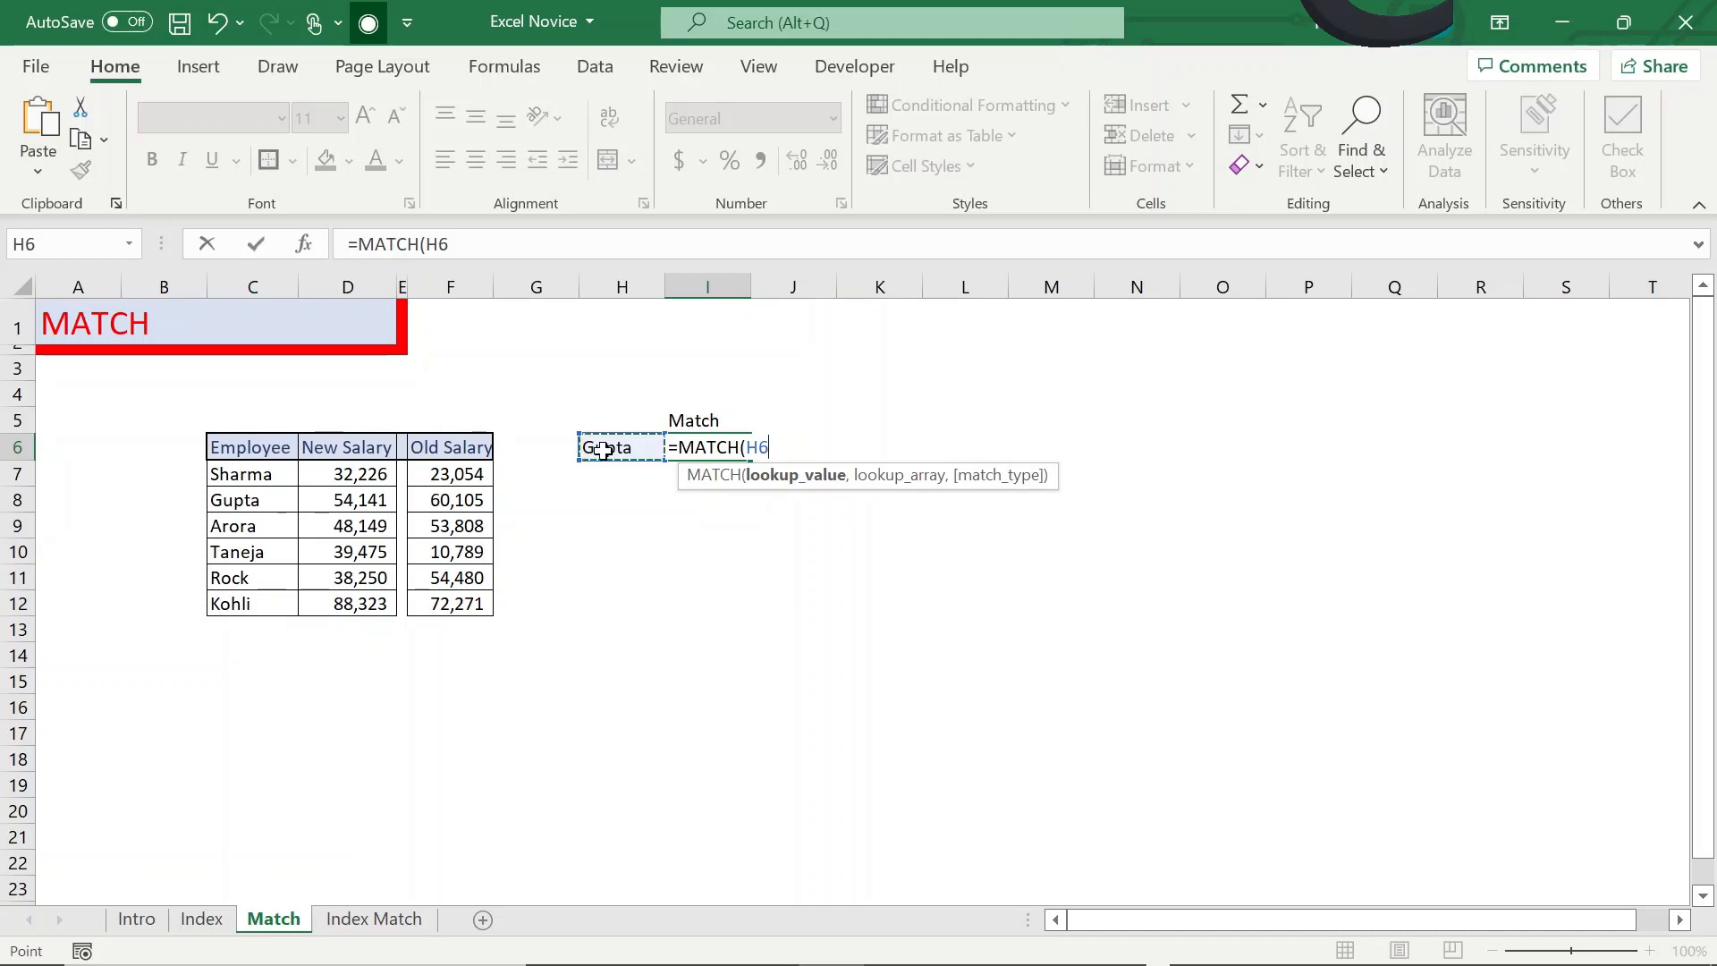
{"action": "type", "text": ","}
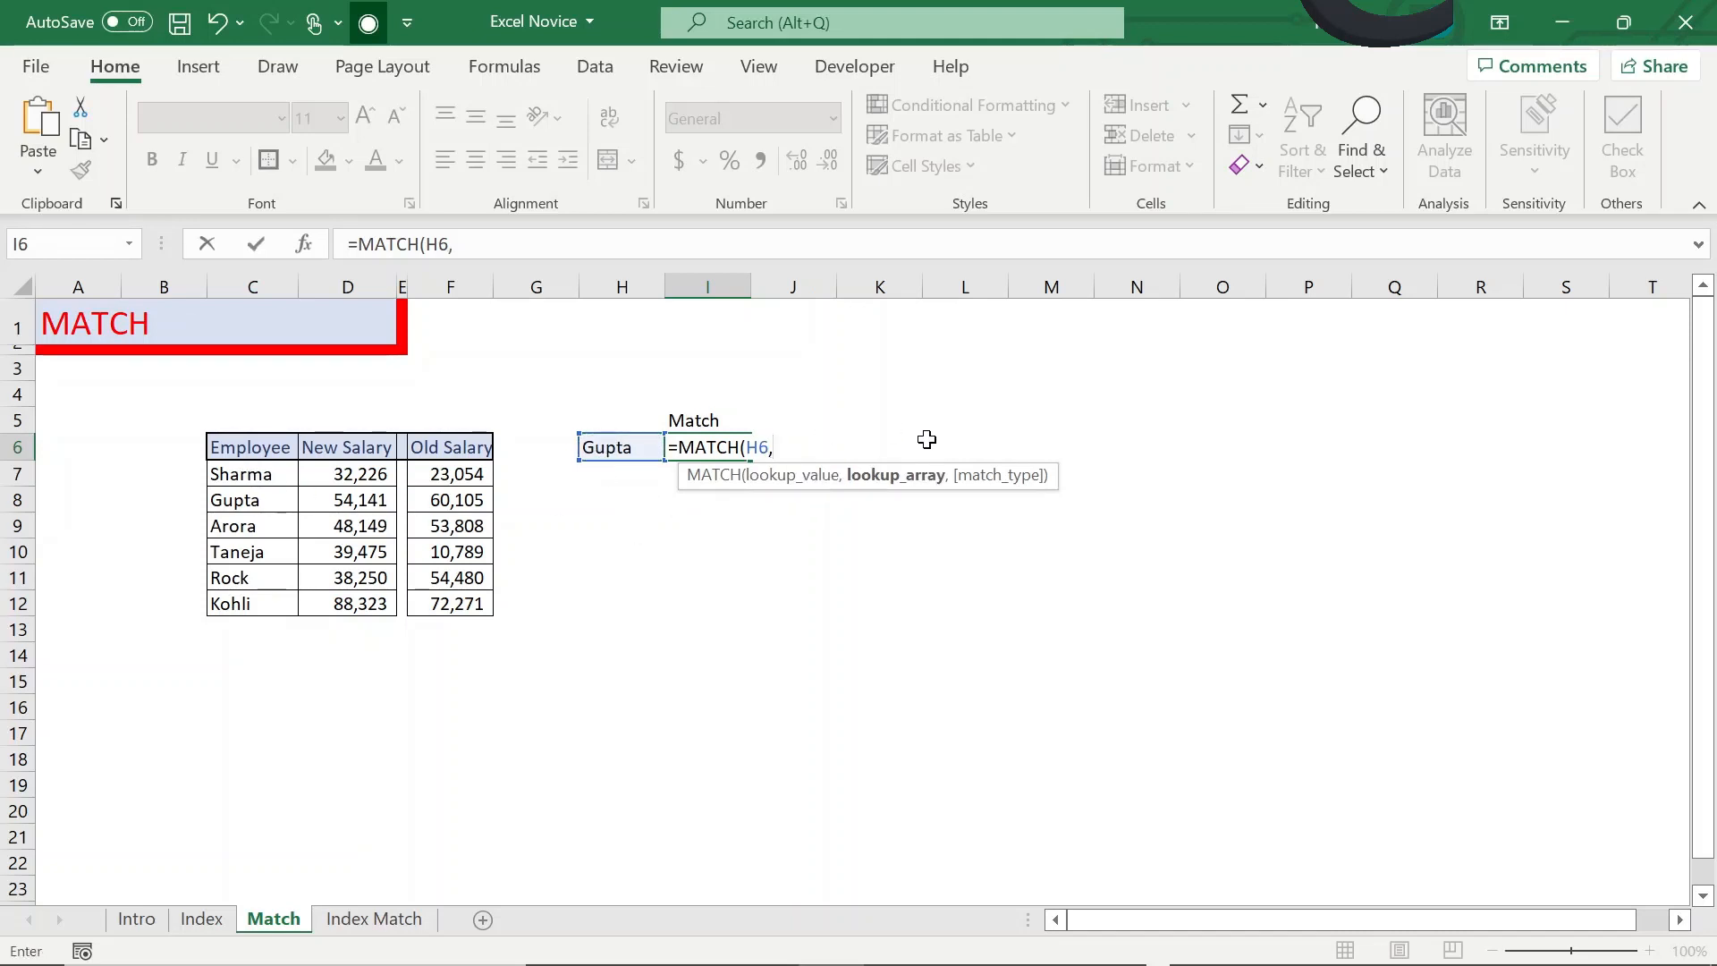
{"action": "left_click", "coordinate": [279, 469]}
{"action": "key", "text": "ctrl+shift+Down"}
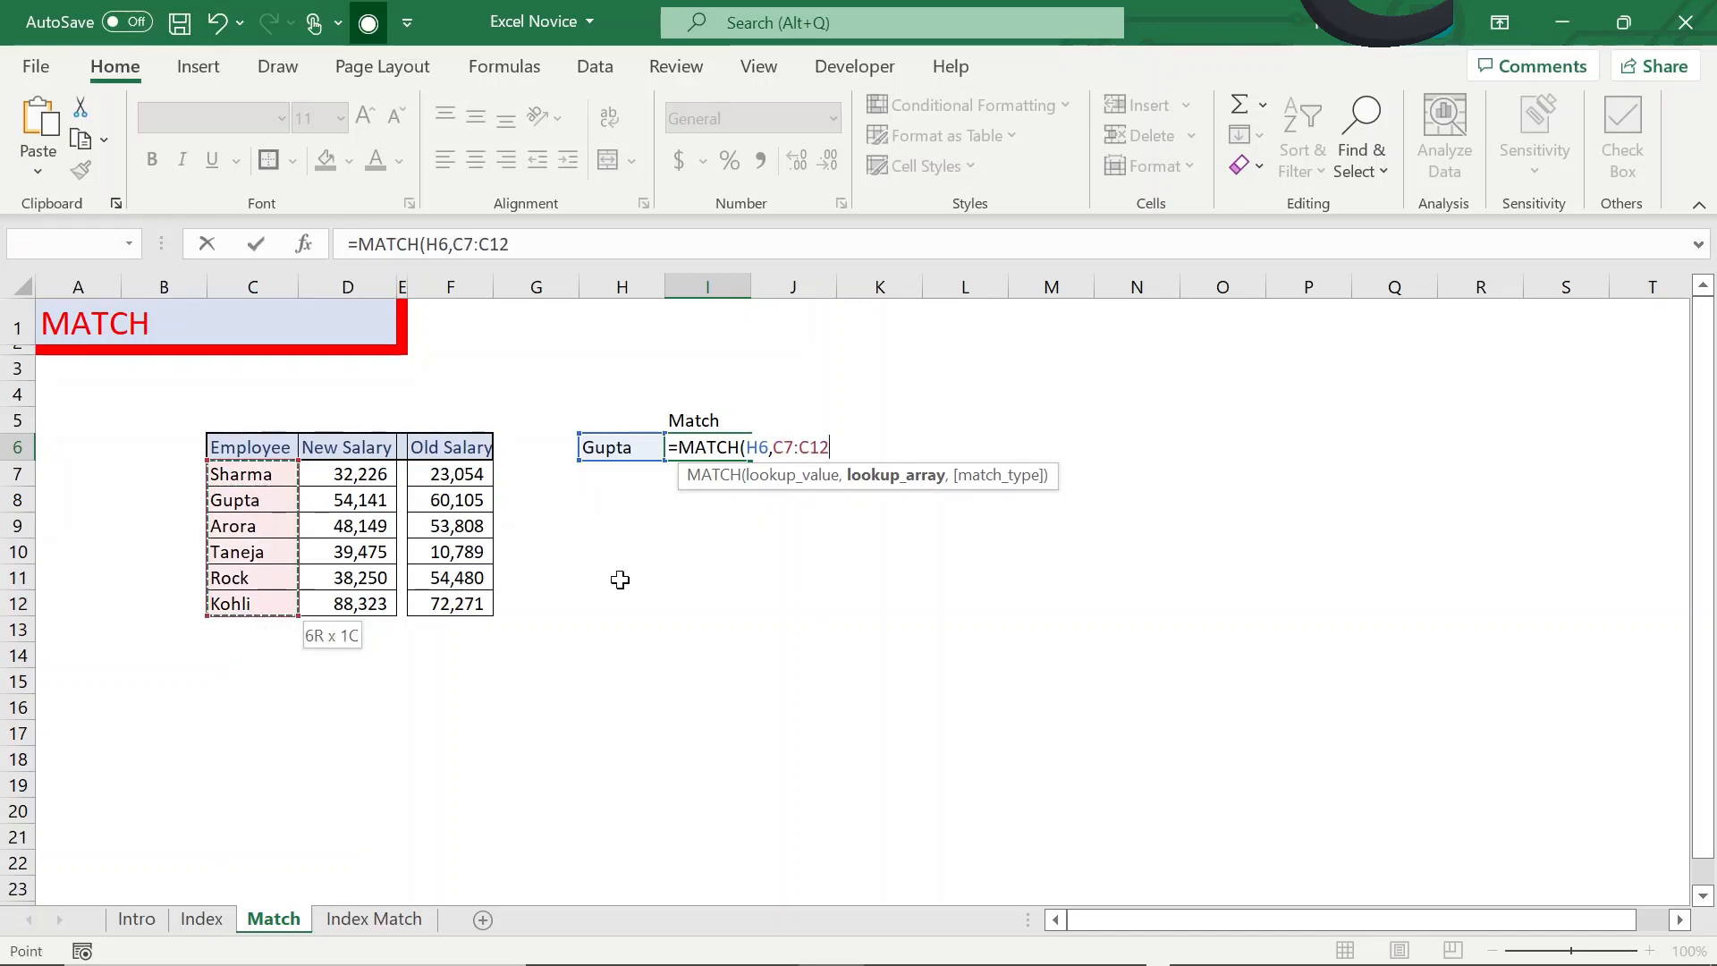
{"action": "type", "text": ","}
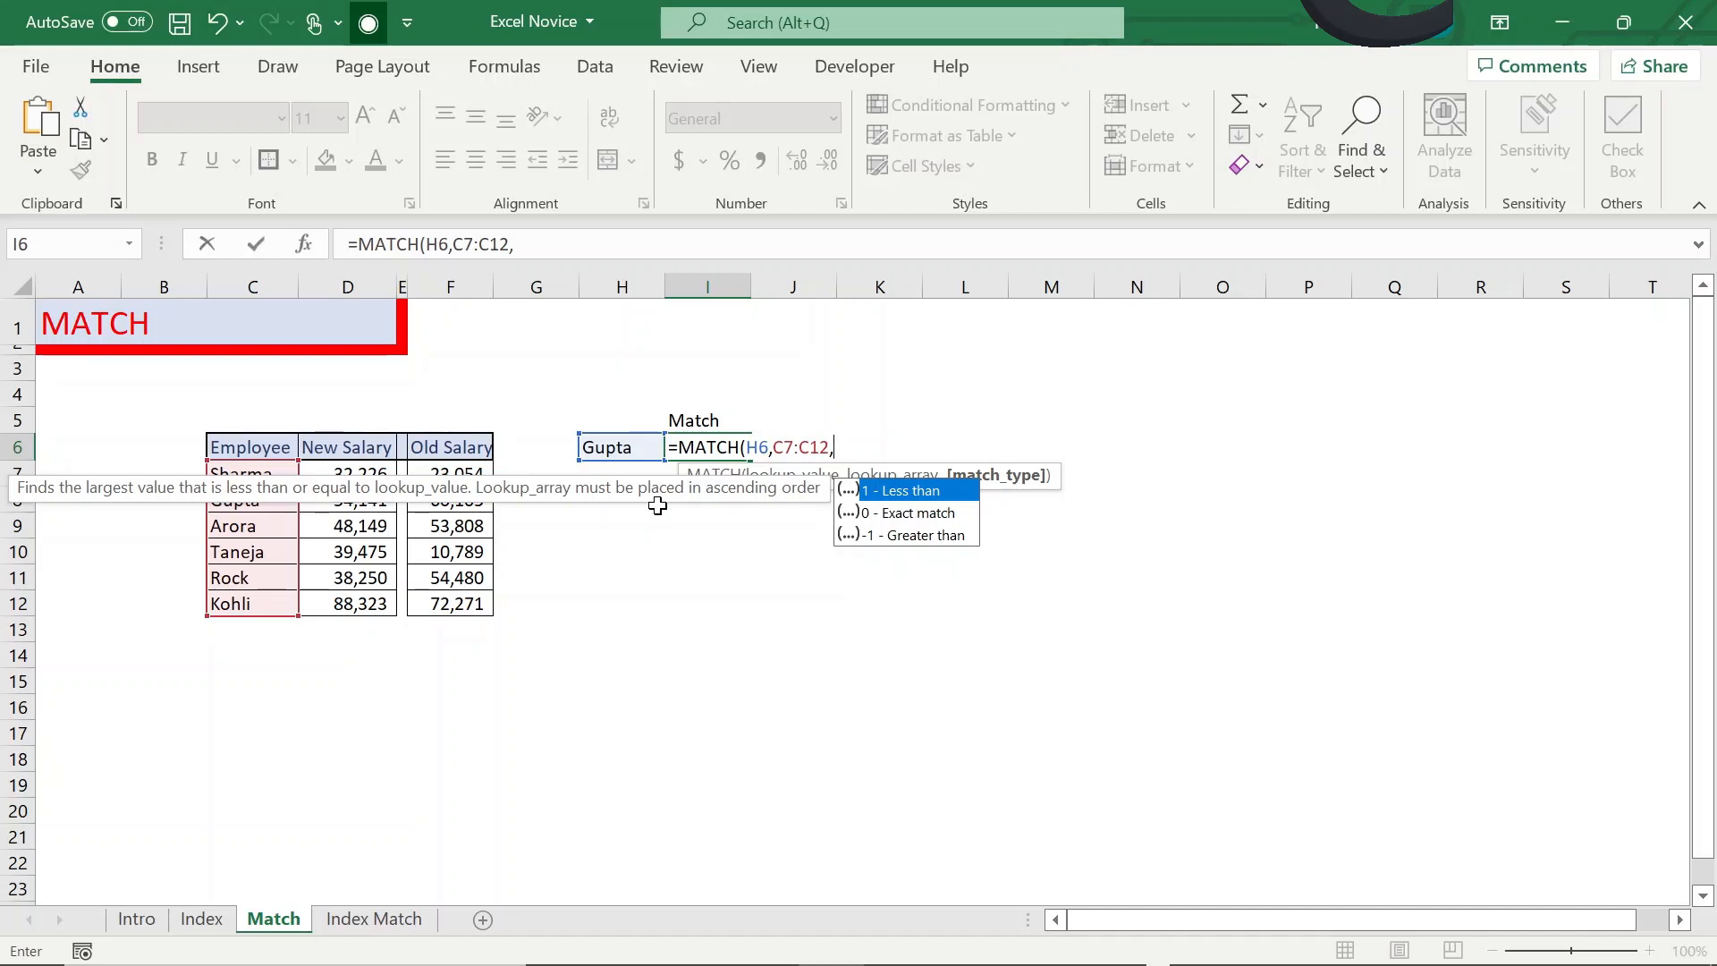
{"action": "type", "text": "0"}
{"action": "type", "text": ")"}
{"action": "key", "text": "Return"}
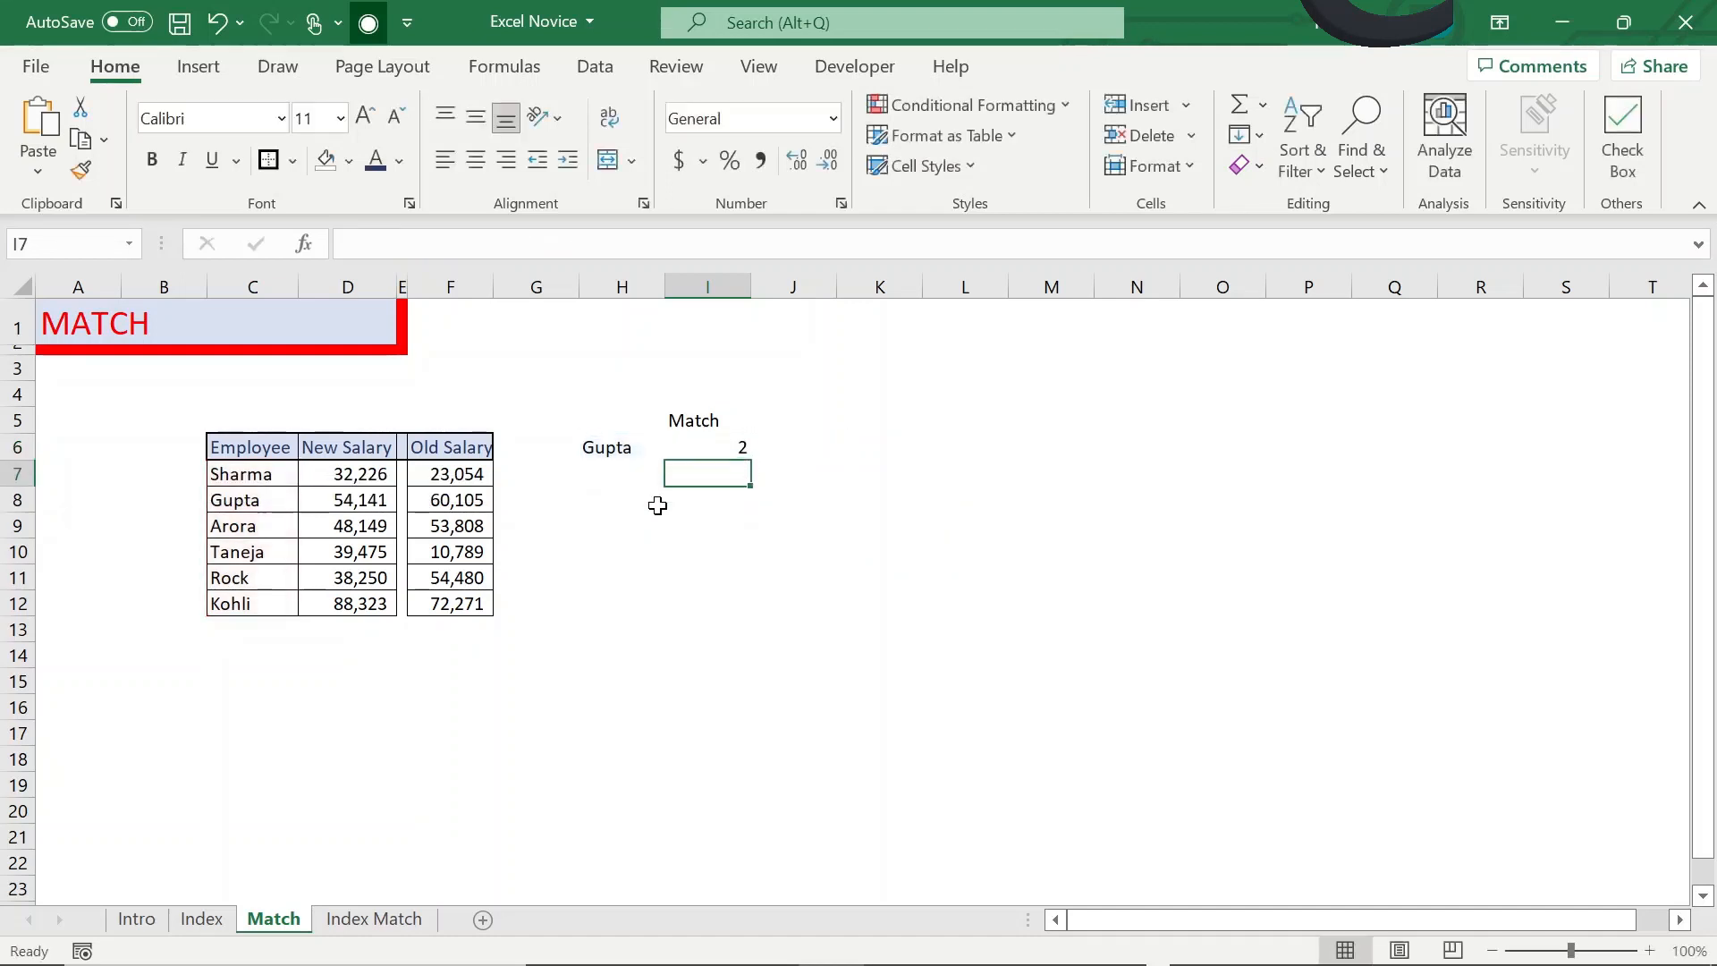
Check the MATCH result and formula in I6 against the employee's position in the source list at C8
{"action": "key", "text": "Up"}
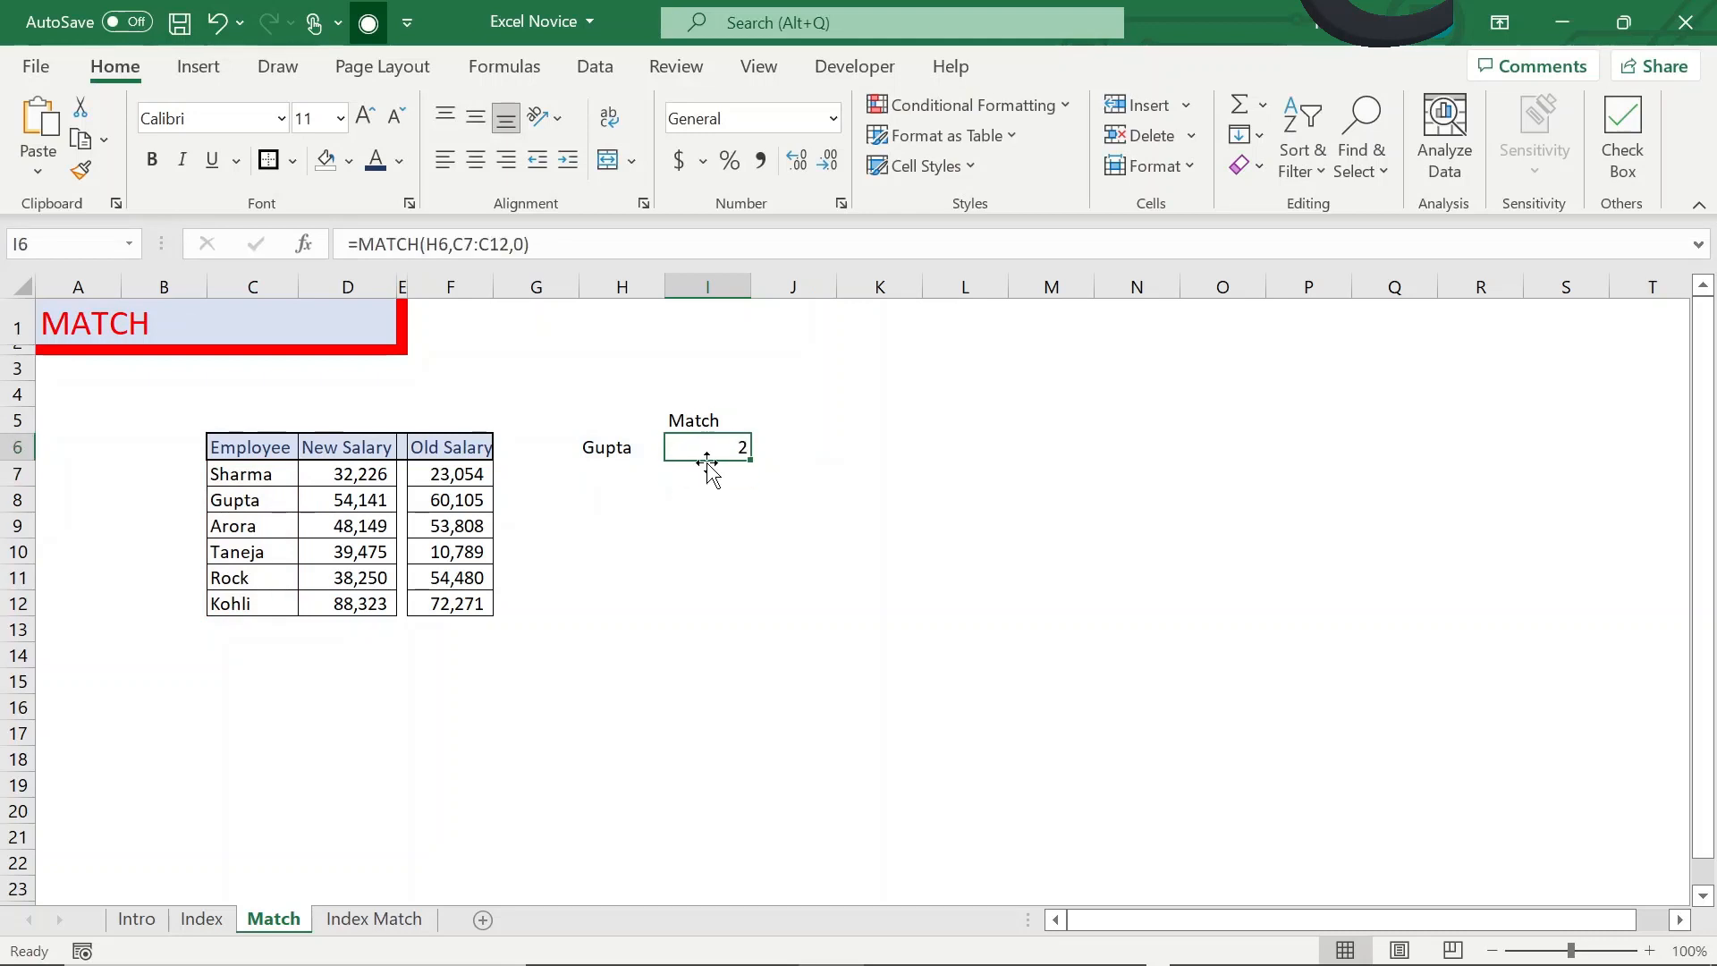
{"action": "left_click", "coordinate": [265, 491]}
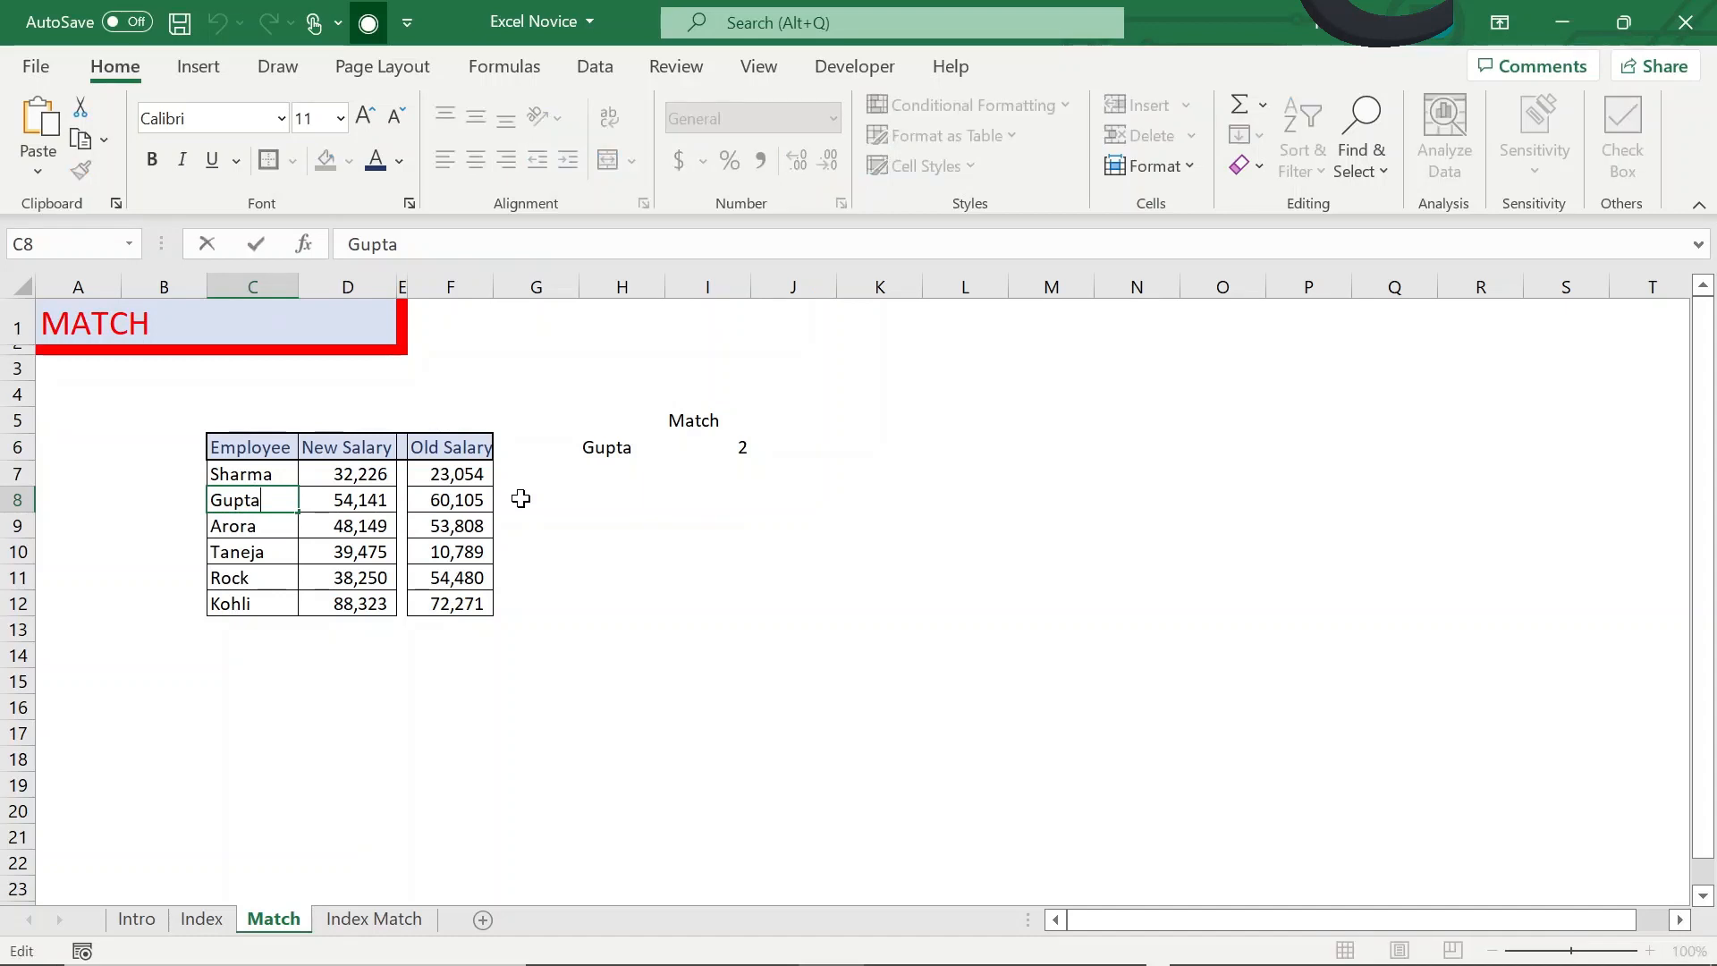
{"action": "key", "text": "Right"}
{"action": "key", "text": "Right"}
{"action": "key", "text": "Right"}
{"action": "key", "text": "Up"}
{"action": "key", "text": "Up"}
{"action": "key", "text": "Right"}
{"action": "key", "text": "Right"}
{"action": "key", "text": "Right"}
{"action": "key", "text": "F2"}
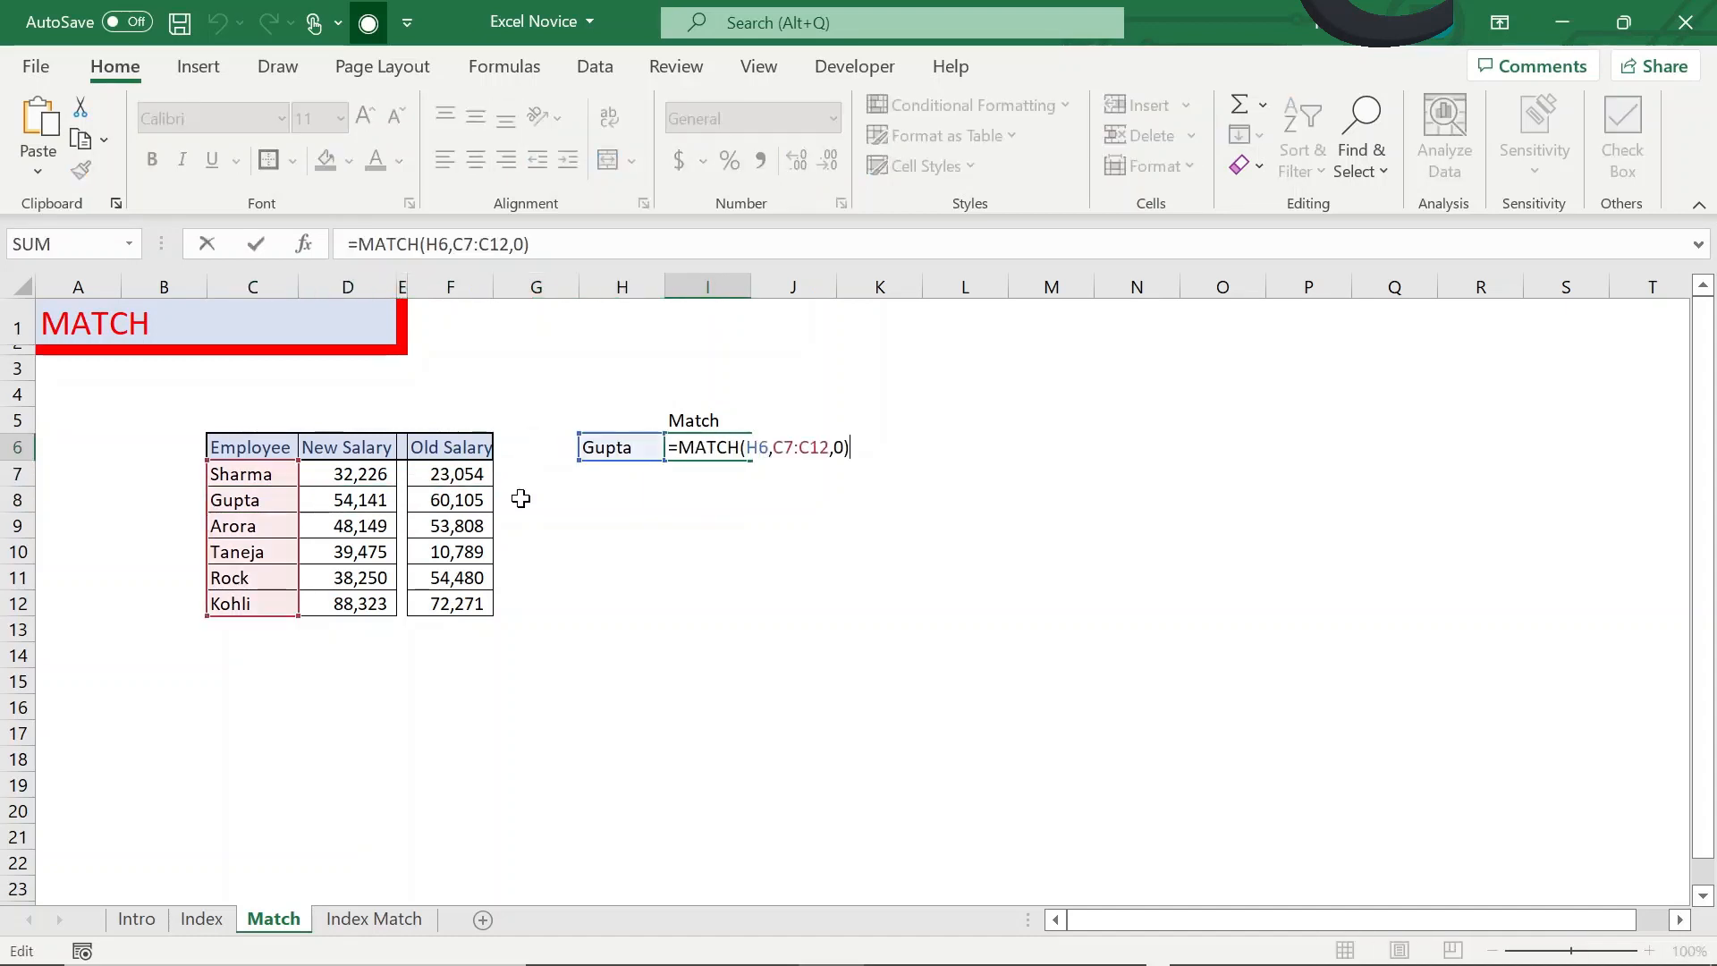
{"action": "key", "text": "Escape"}
Revisit the Index sheet and examine the array and row number arguments of the INDEX formula in I7
{"action": "key", "text": "ctrl+Page_Up"}
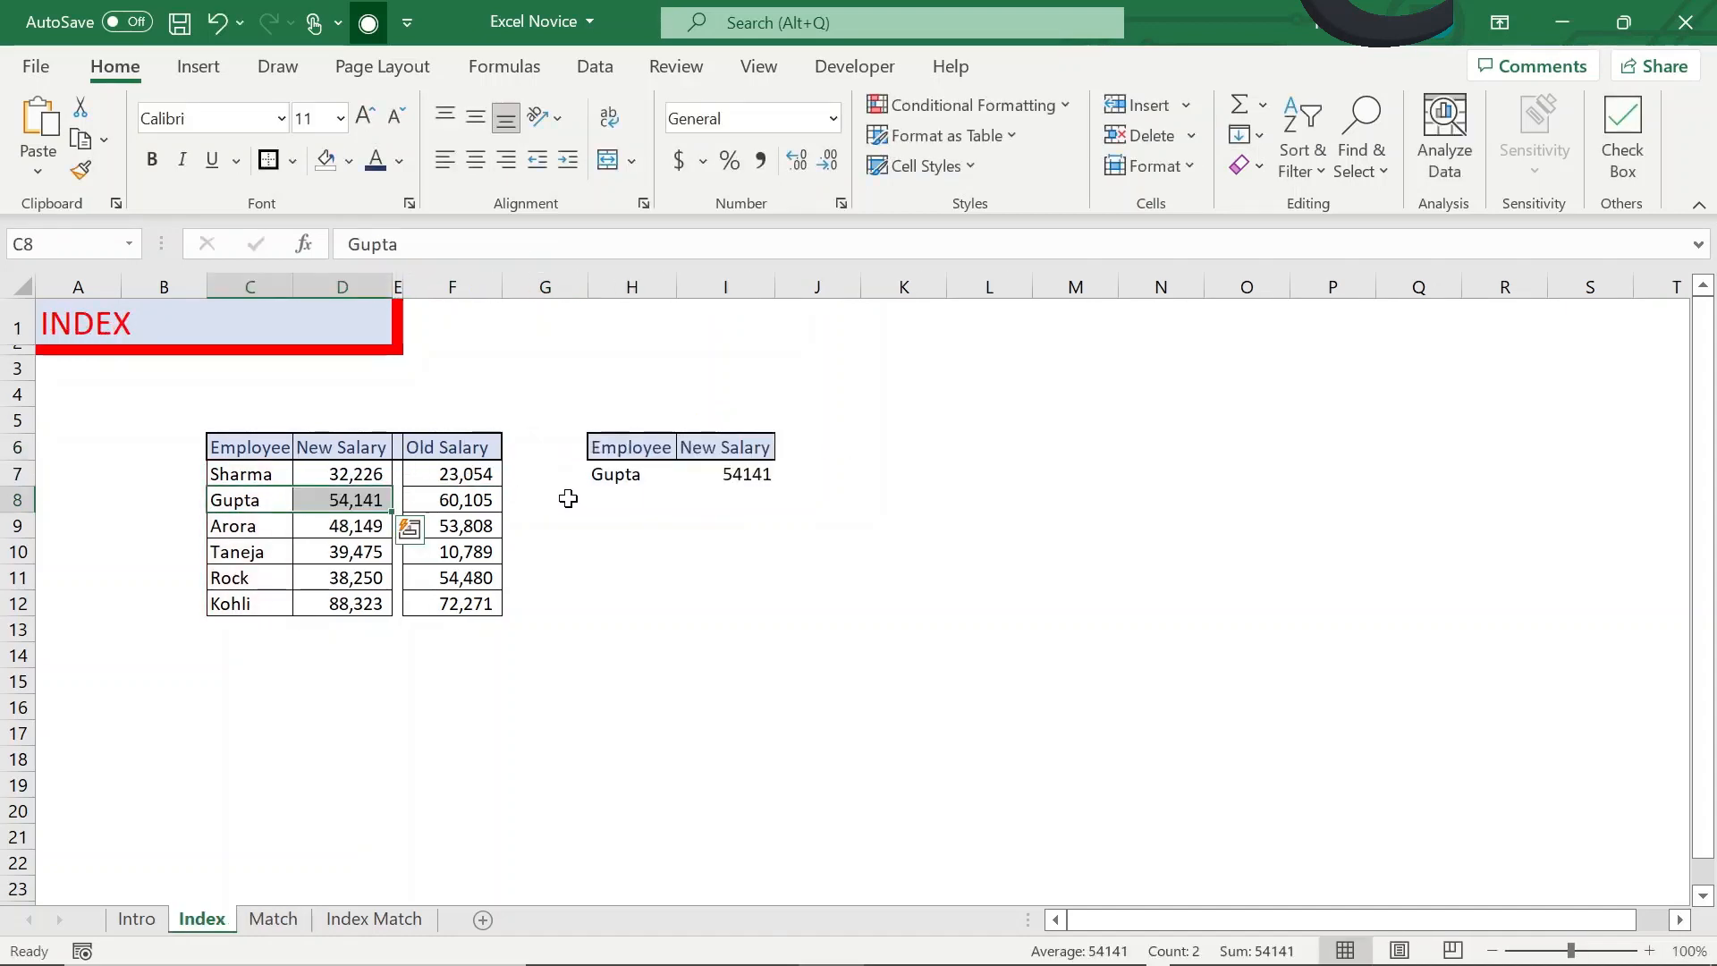
{"action": "left_click", "coordinate": [757, 477]}
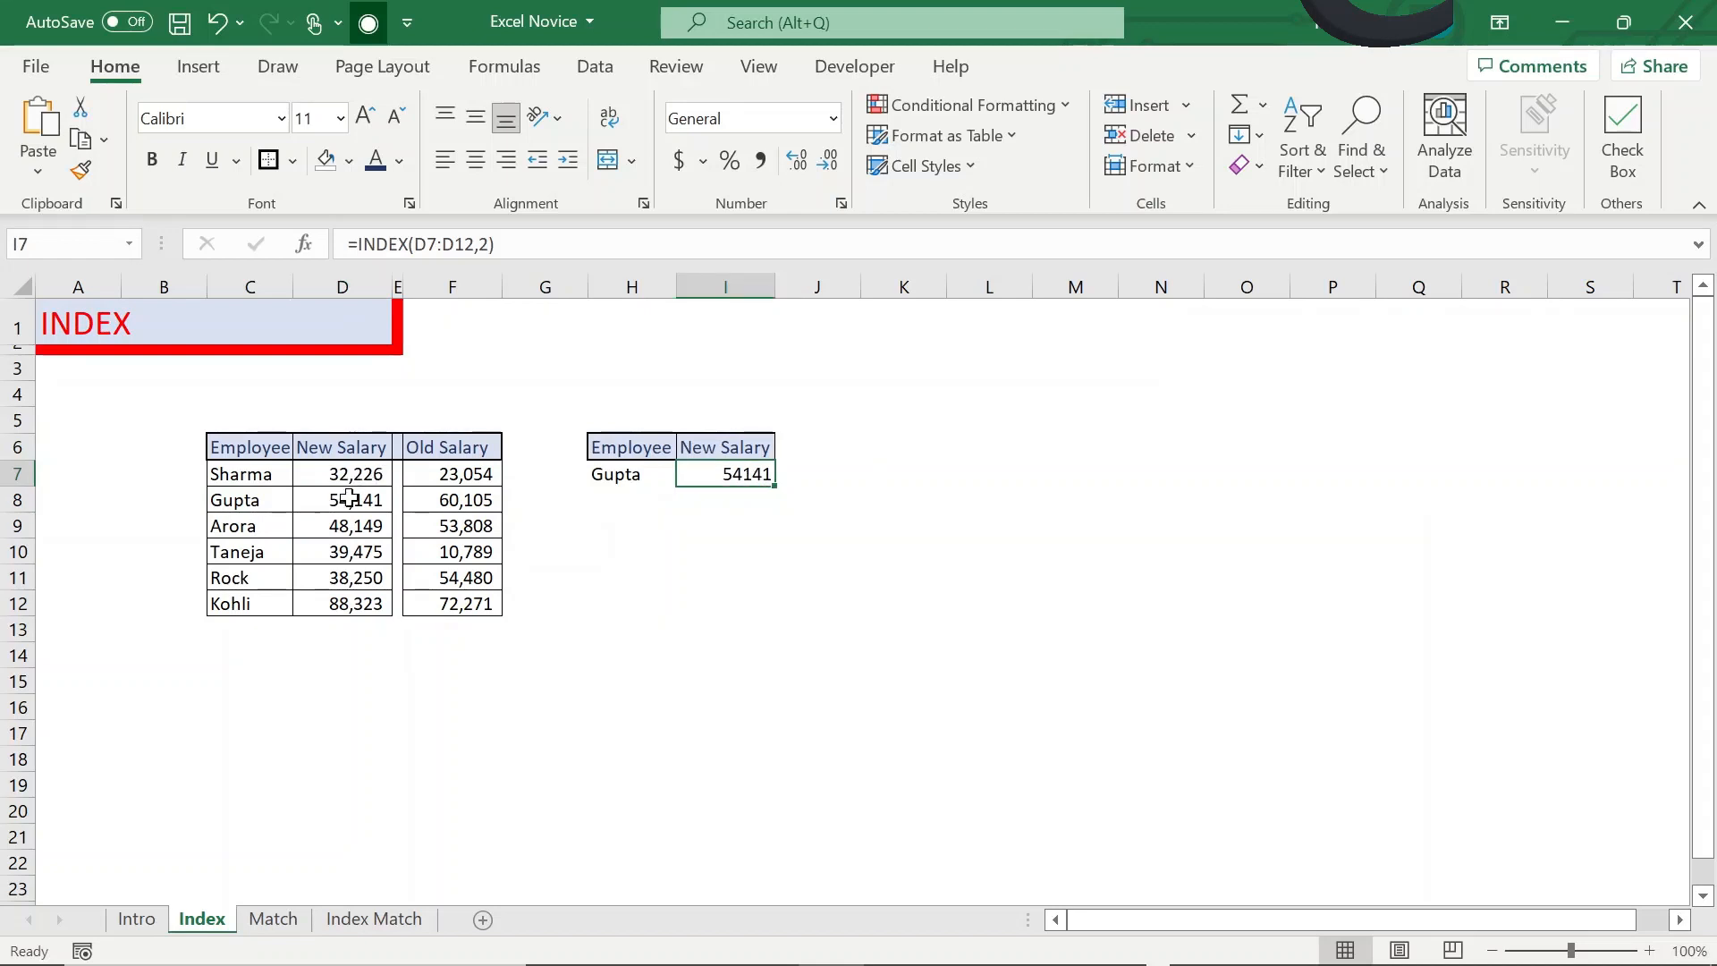
{"action": "key", "text": "F2"}
{"action": "key", "text": "Escape"}
{"action": "key", "text": "F2"}
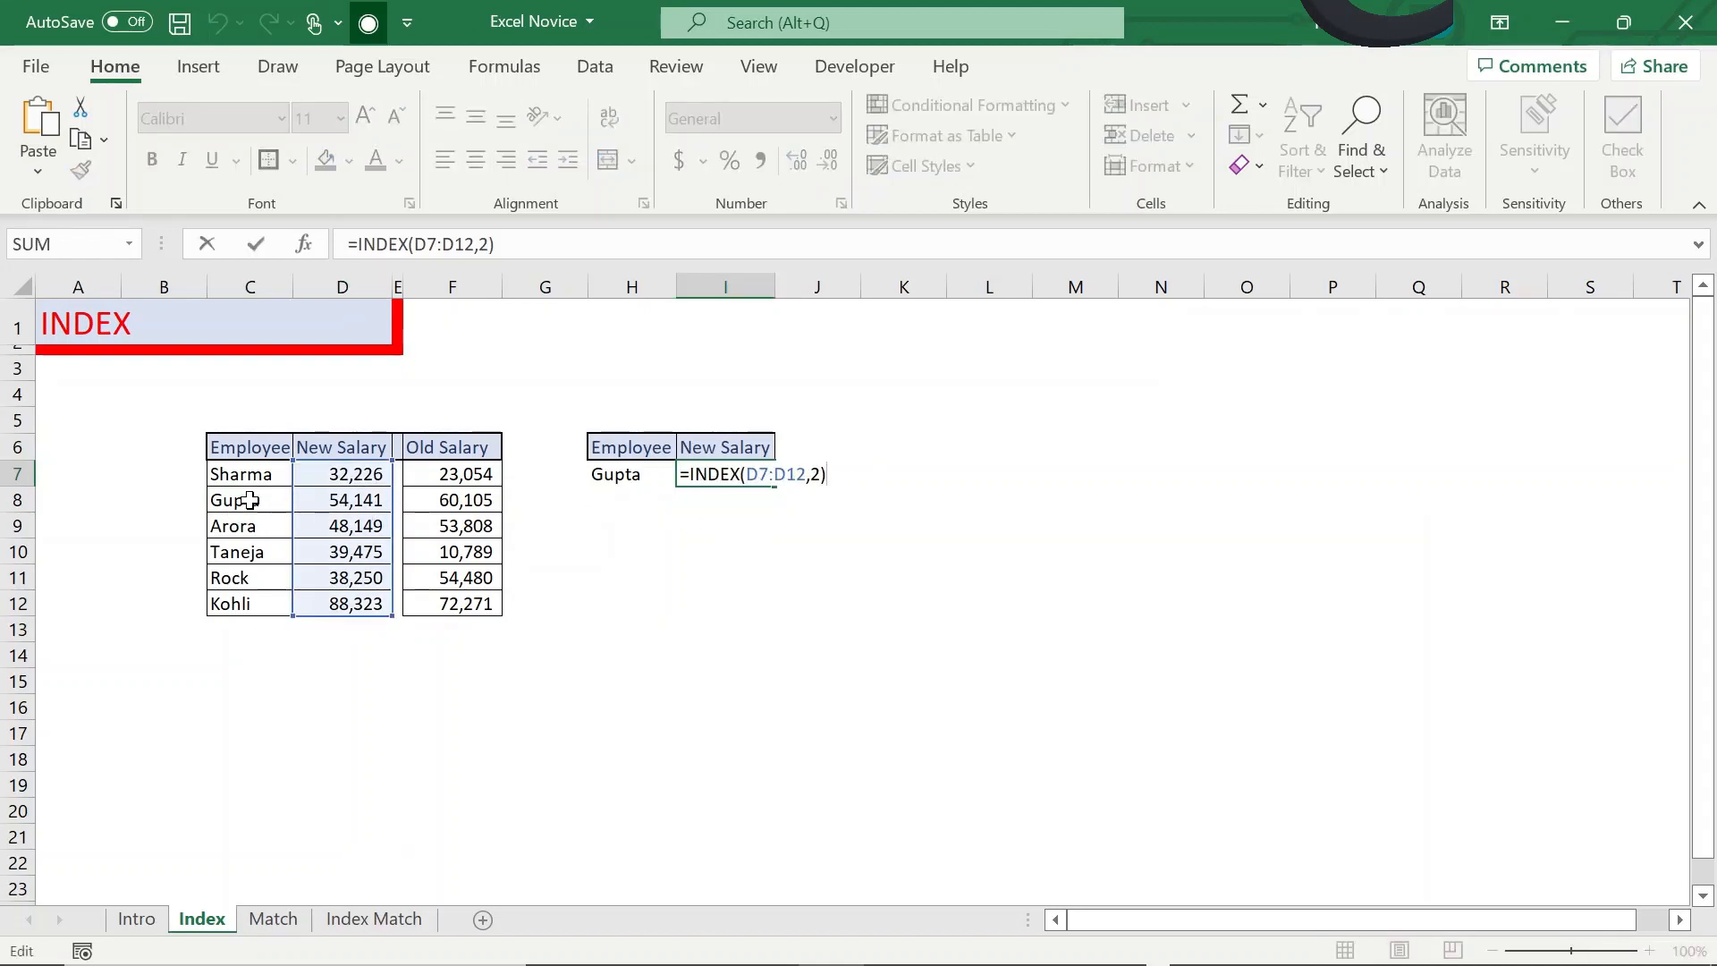
{"action": "key", "text": "Escape"}
Return to the Match sheet and inspect the lookup value and lookup array of the MATCH formula in I6
{"action": "key", "text": "ctrl+Page_Down"}
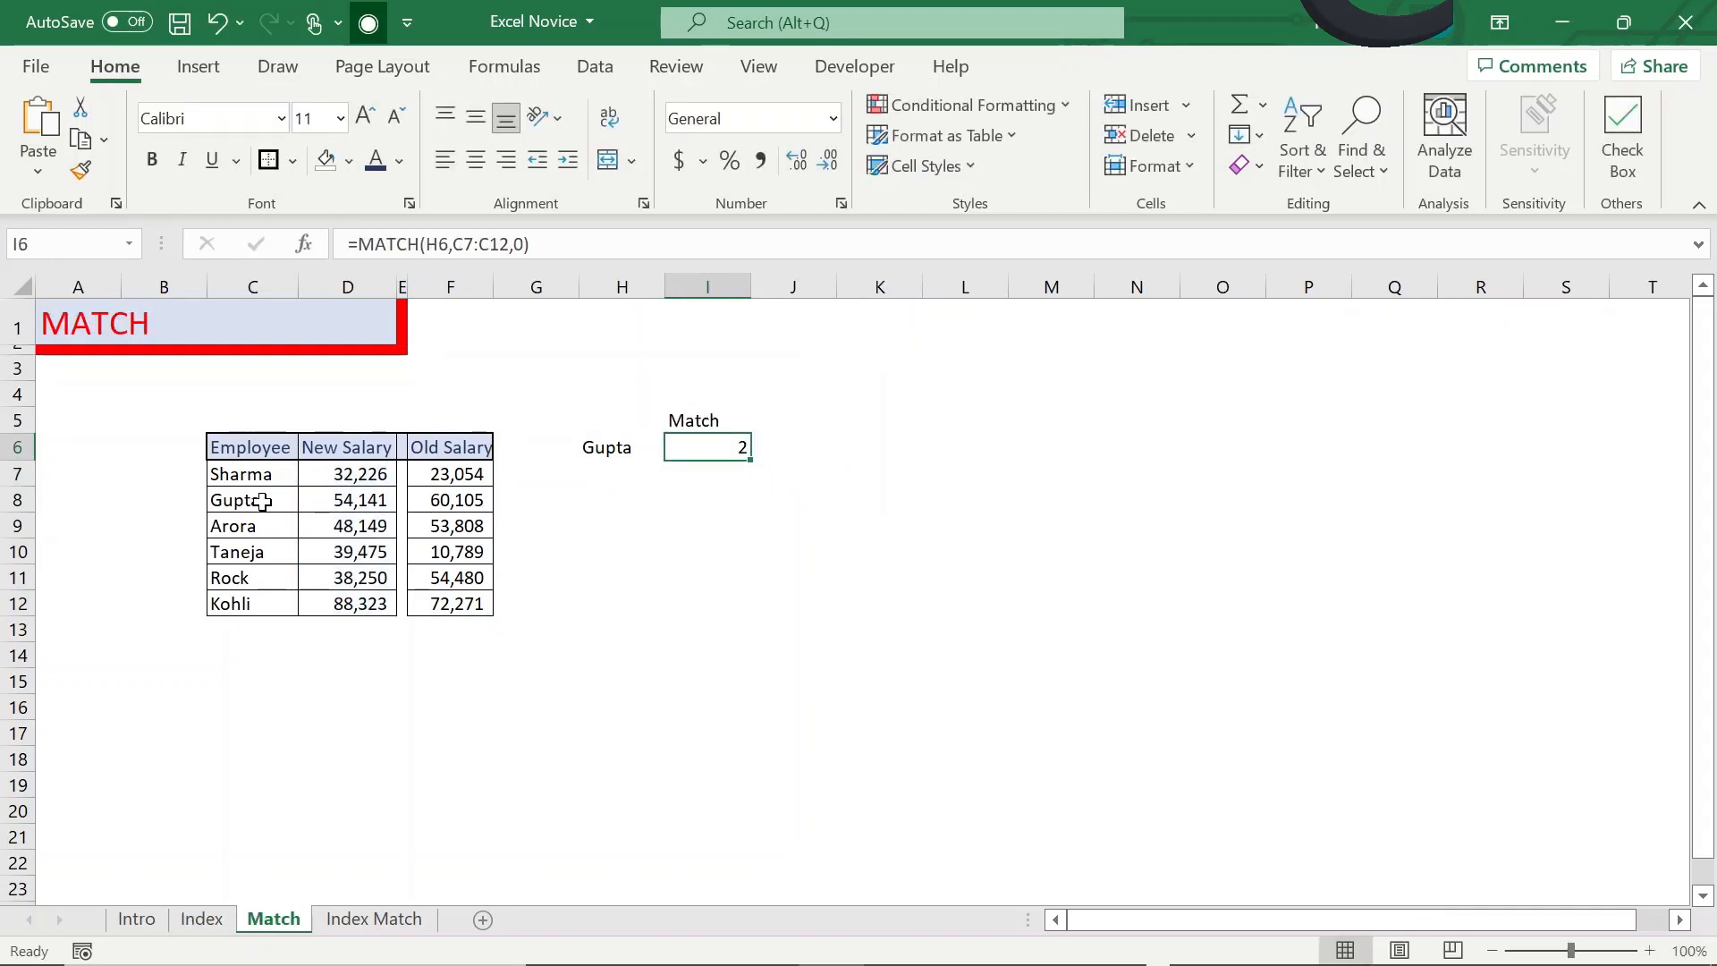
{"action": "double_click", "coordinate": [721, 452]}
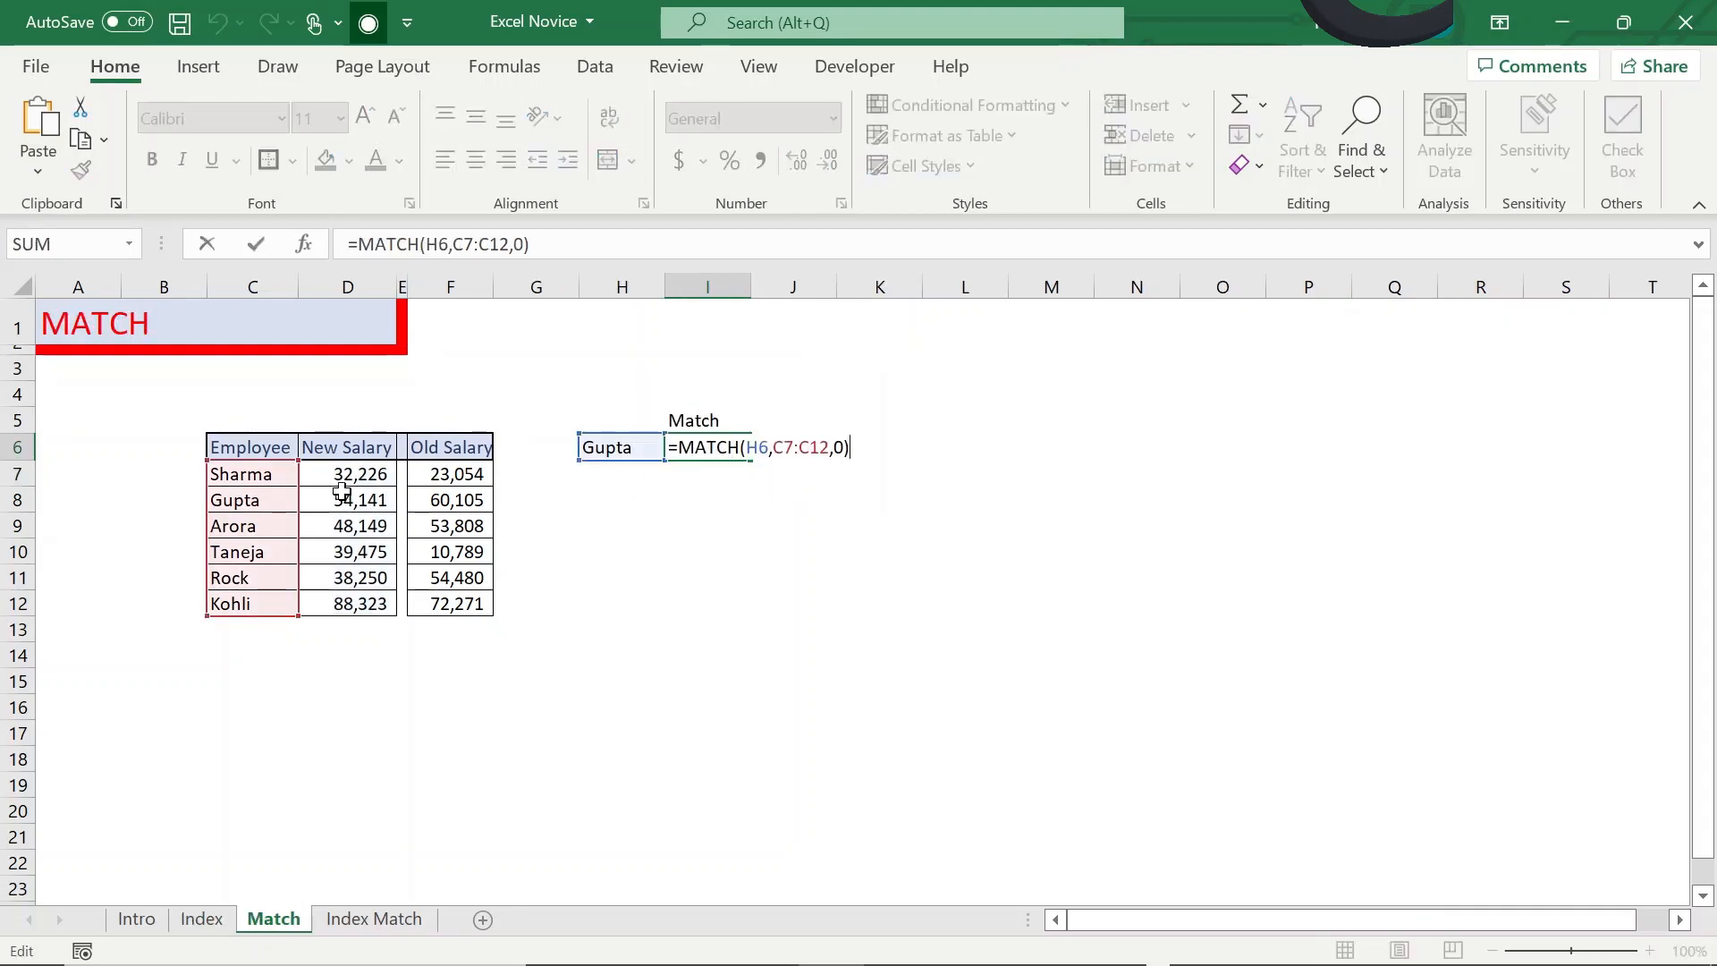
{"action": "key", "text": "Escape"}
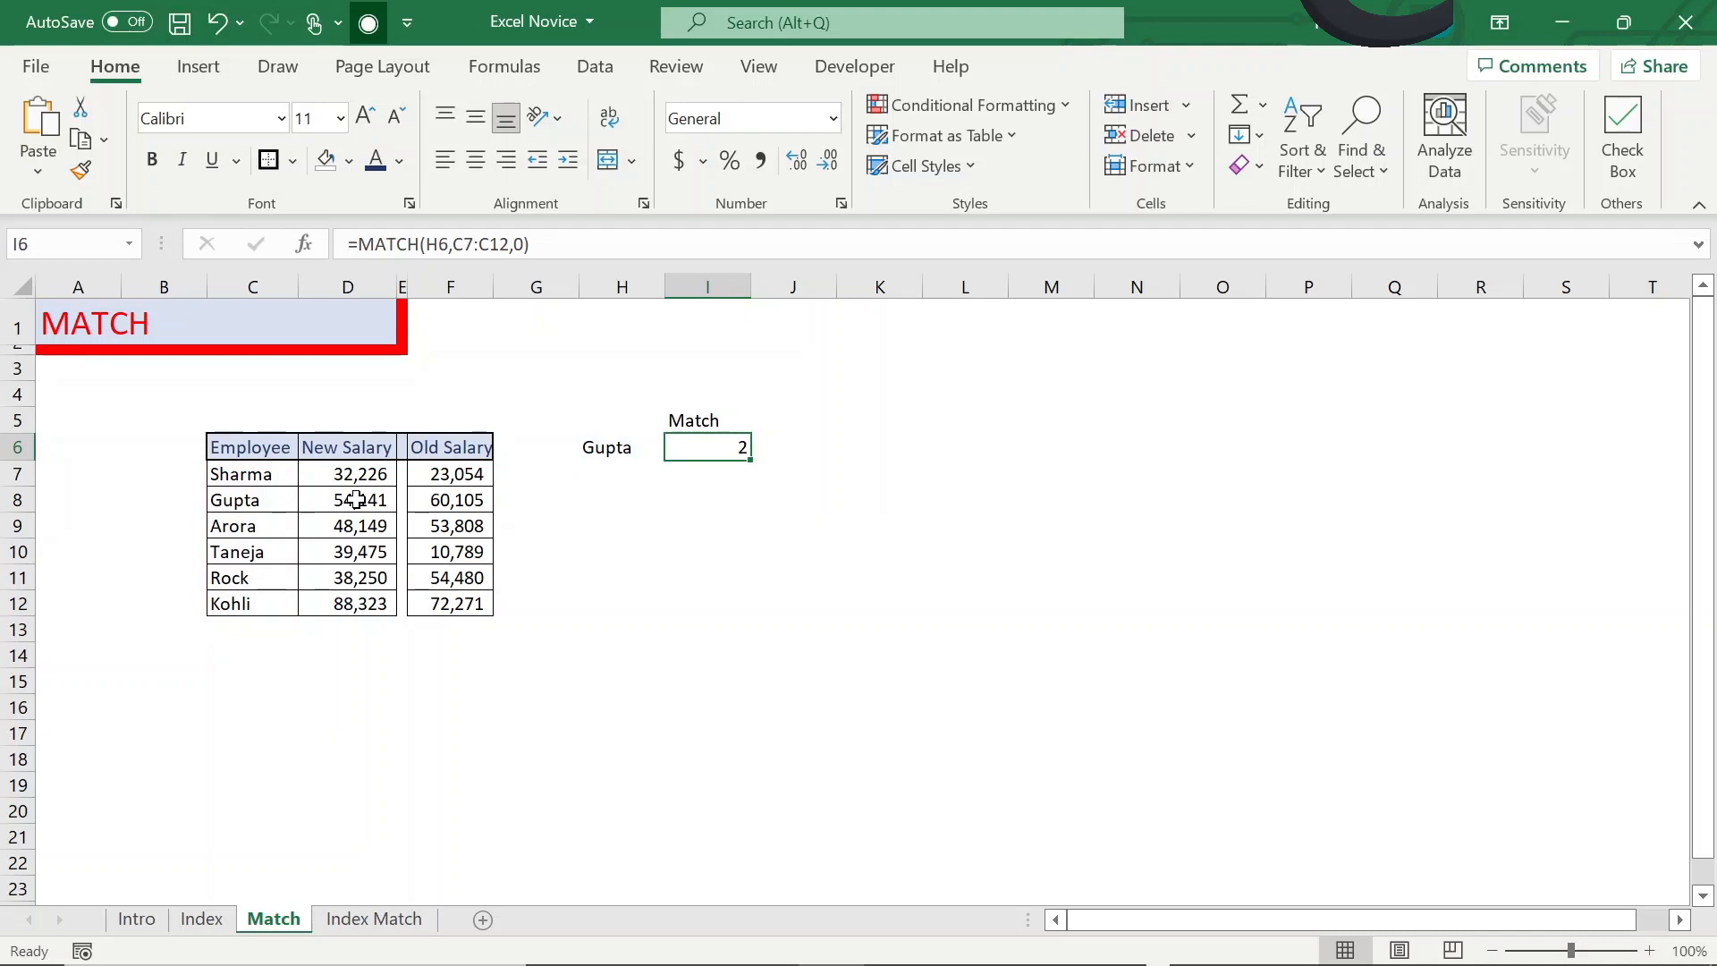
Start an INDEX formula in cell I7 of the Index Match sheet with the New Salary range D7:D12 as its array
{"action": "key", "text": "ctrl+Page_Down"}
{"action": "key", "text": "Right"}
{"action": "key", "text": "Right"}
{"action": "key", "text": "Left"}
{"action": "type", "text": "="}
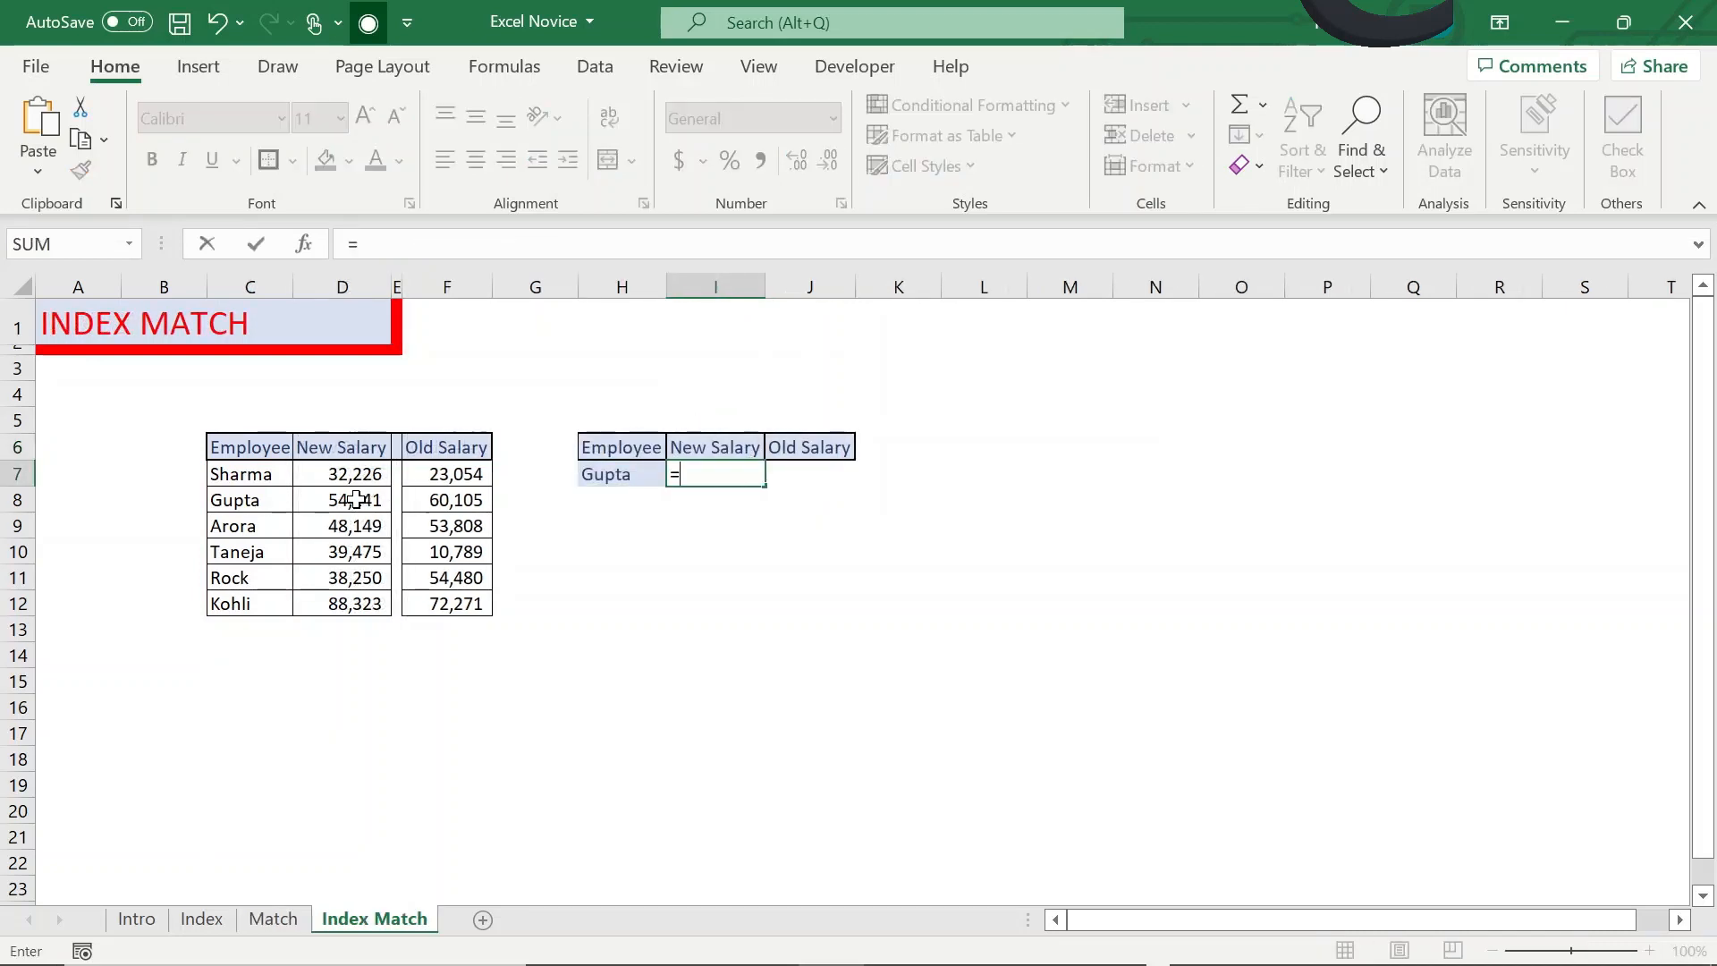
{"action": "type", "text": "ind"}
{"action": "key", "text": "Tab"}
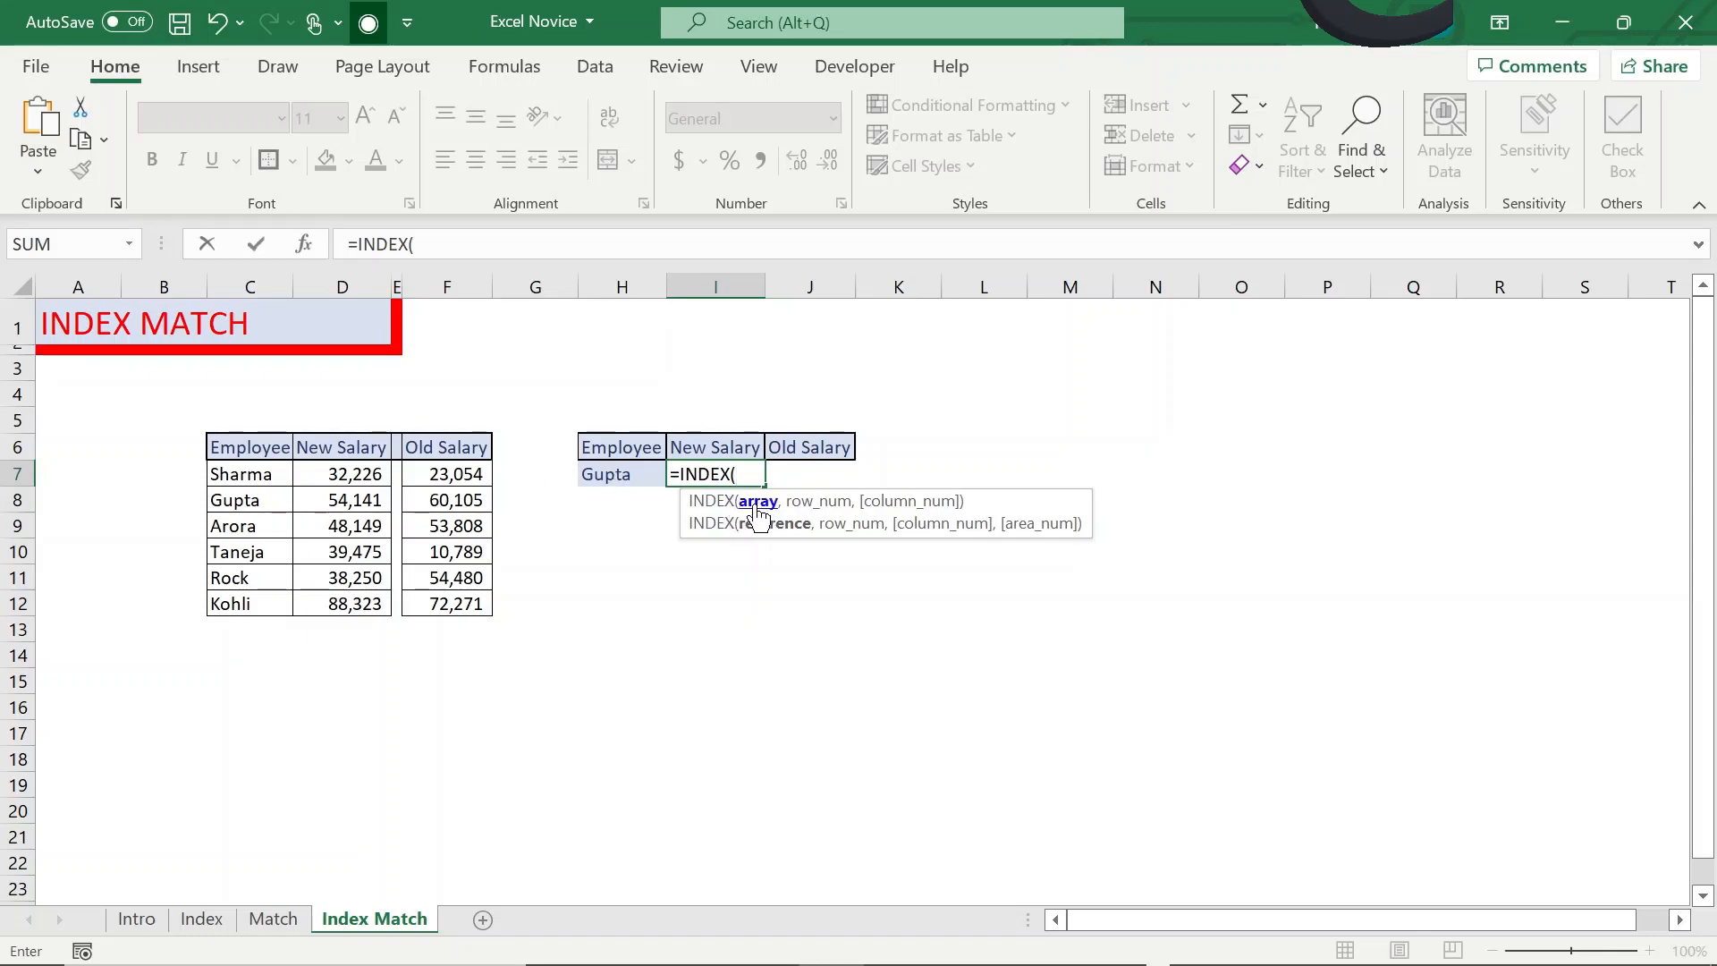
{"action": "left_click", "coordinate": [359, 477]}
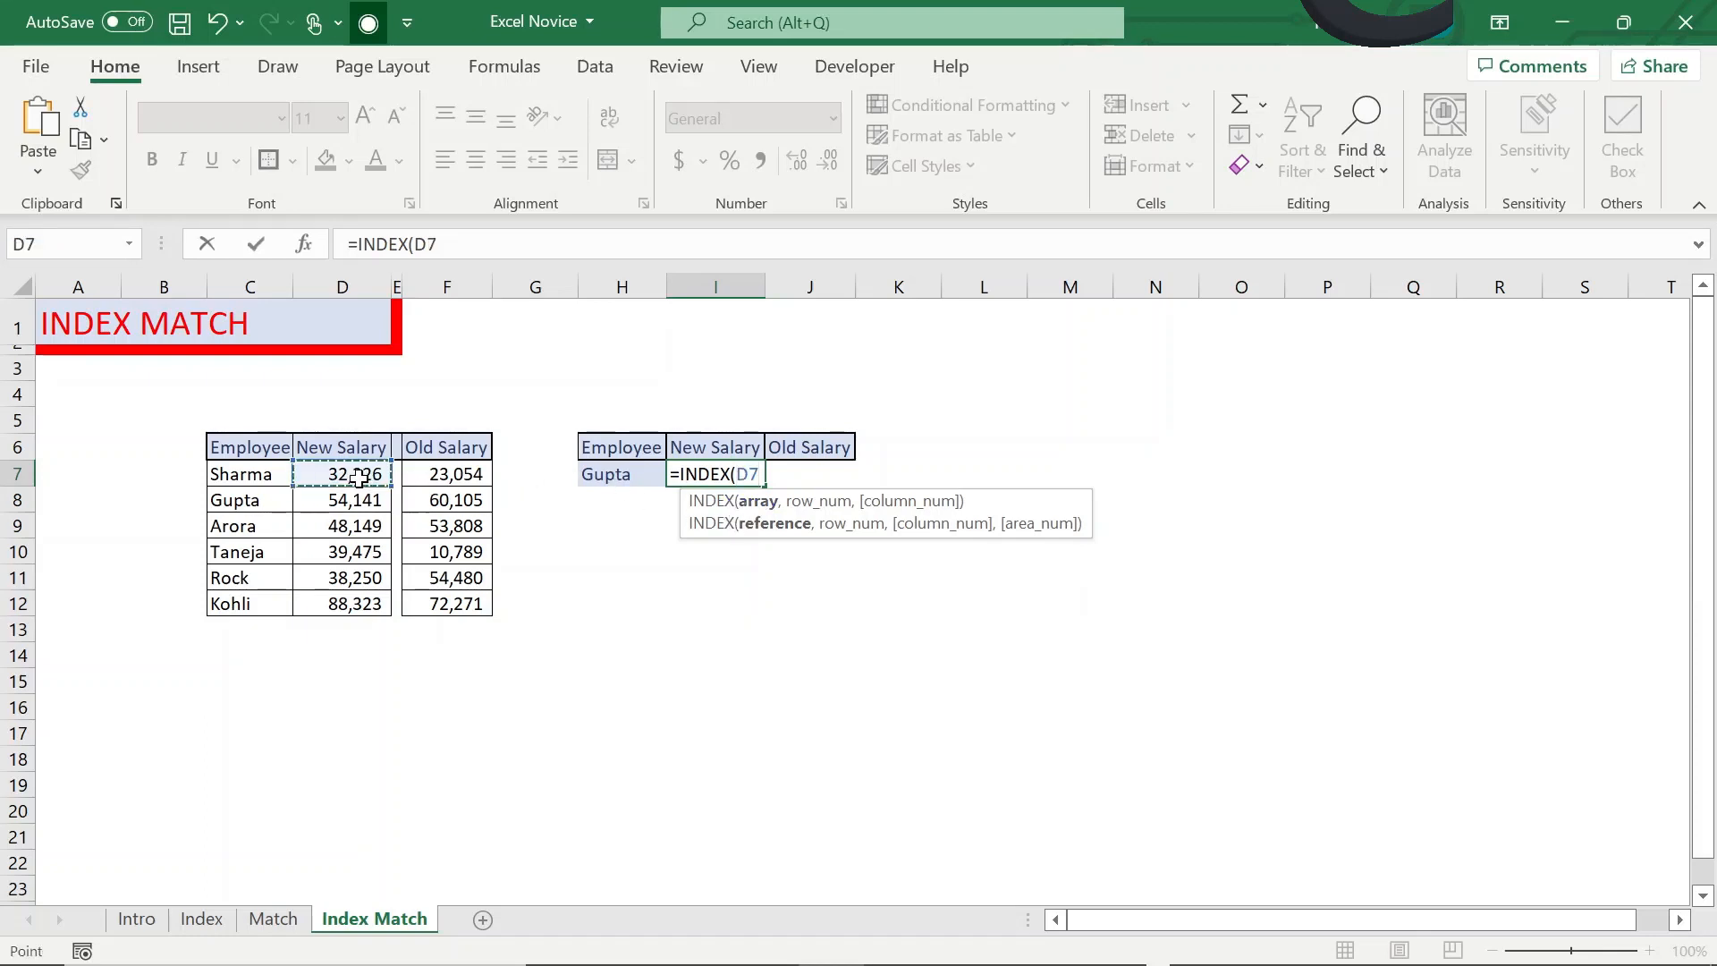
{"action": "key", "text": "ctrl+shift+Down"}
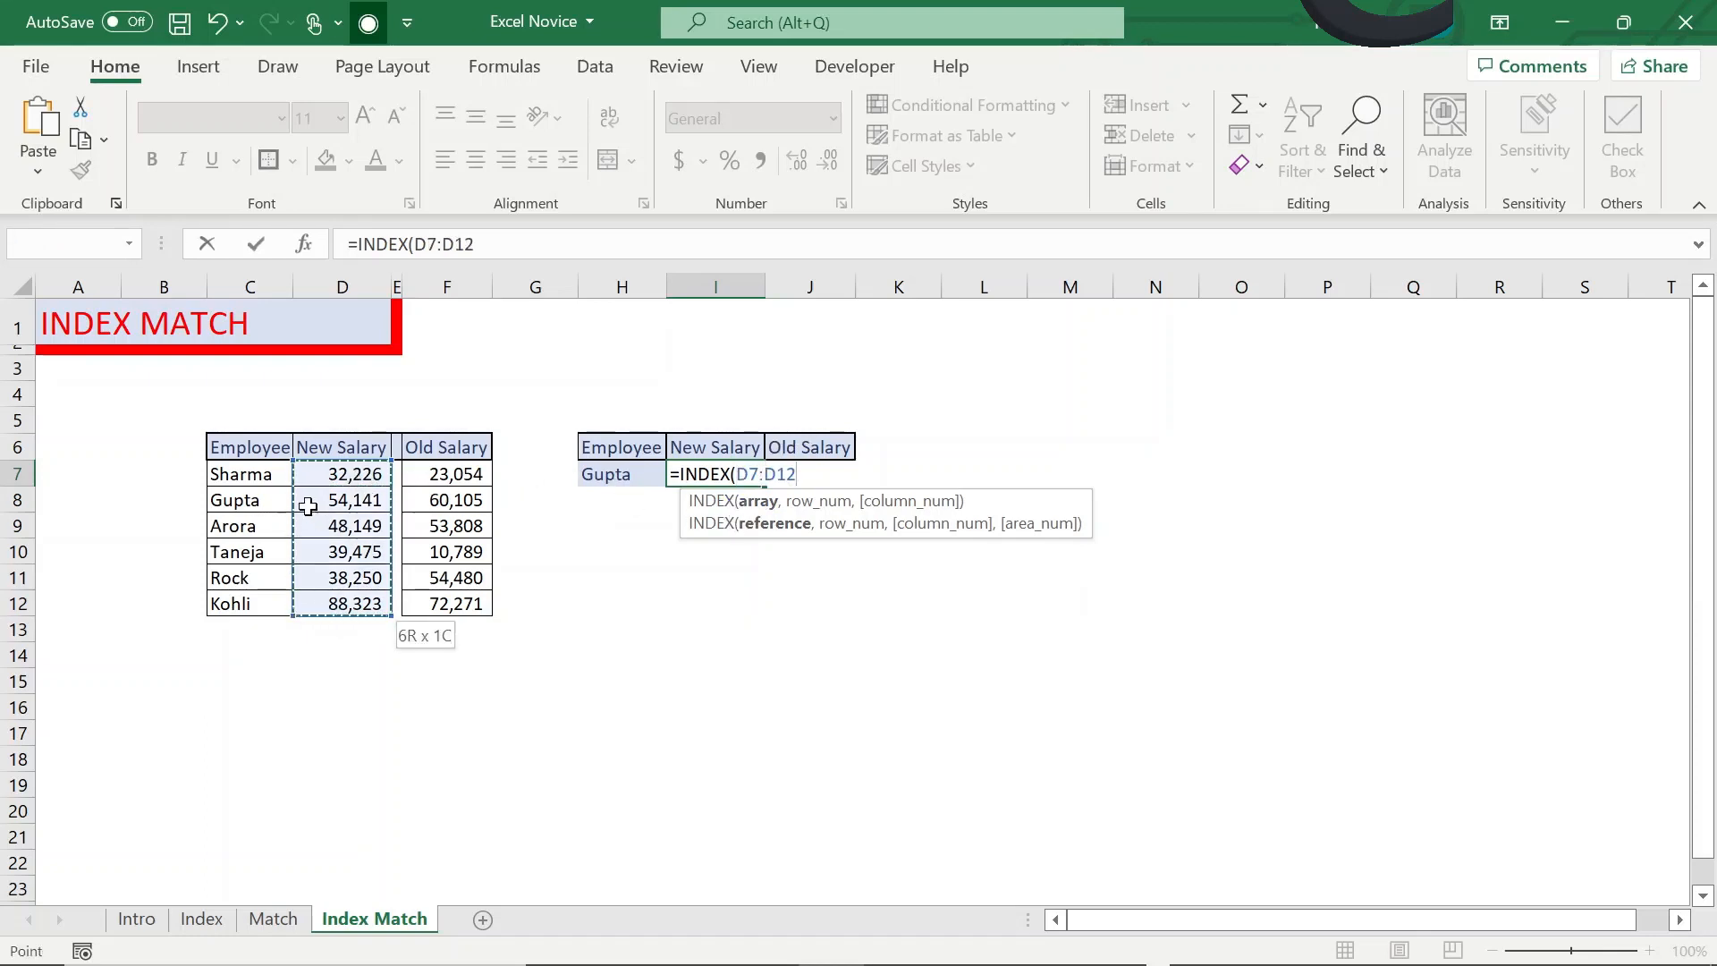
{"action": "type", "text": ","}
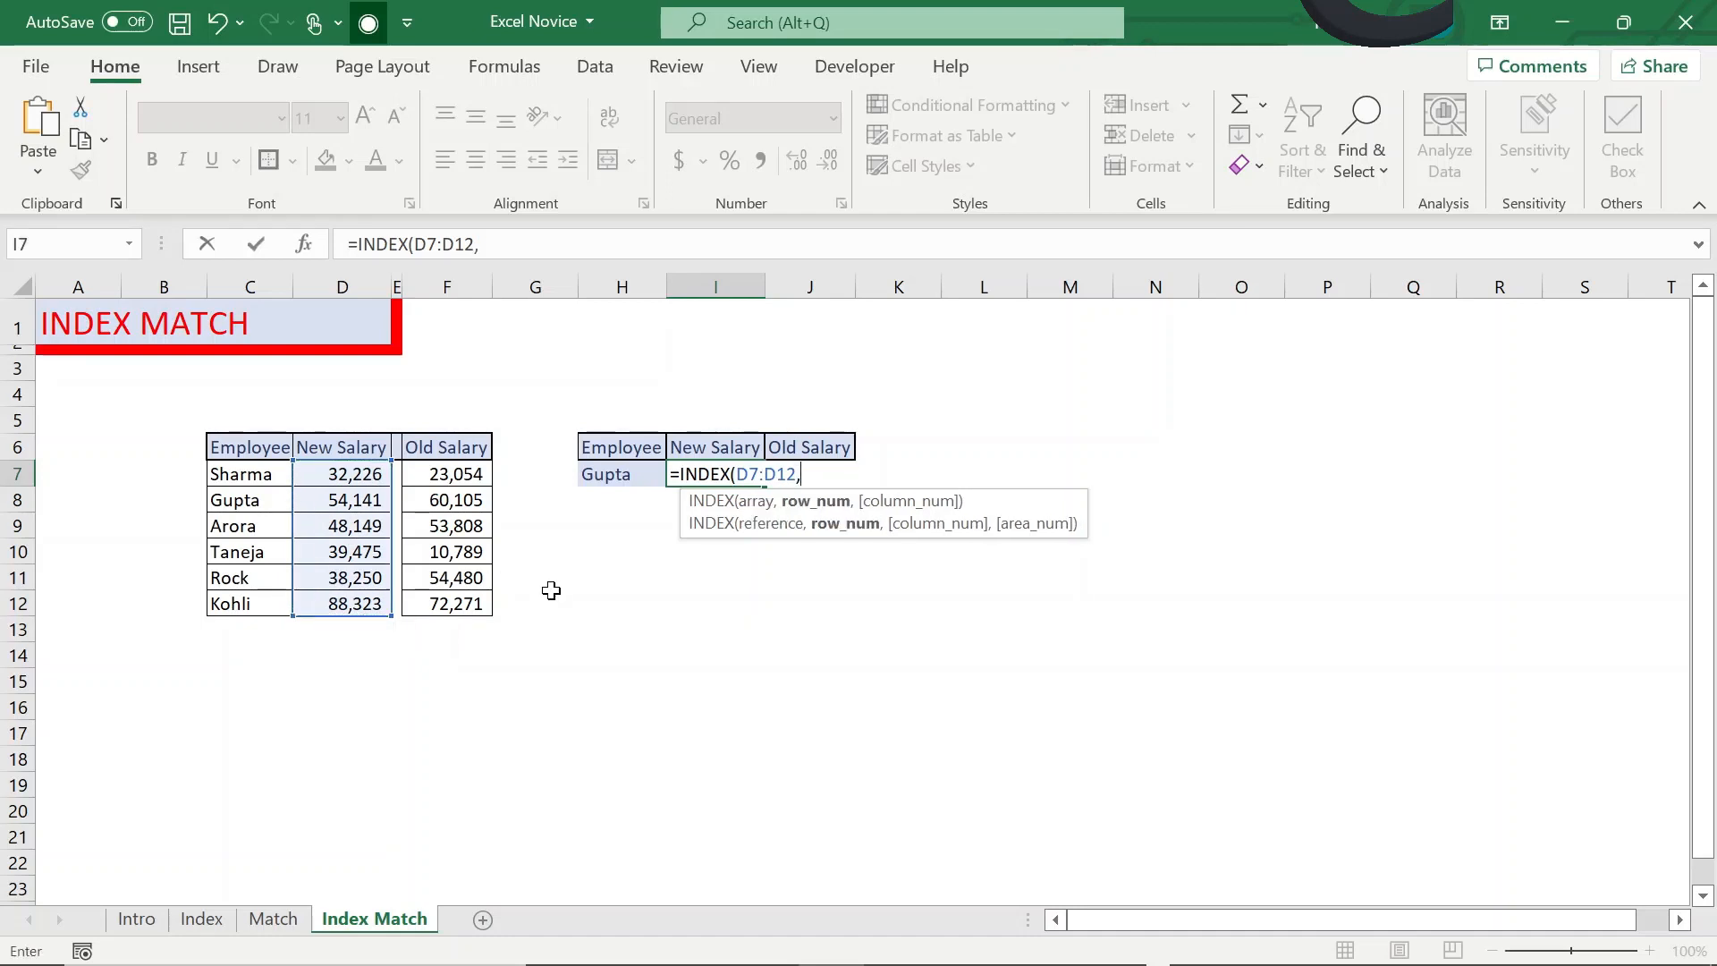
Nest a MATCH function as the INDEX row number, with the employee cell H7 as its lookup value
{"action": "type", "text": "mac"}
{"action": "key", "text": "BackSpace"}
{"action": "key", "text": "Tab"}
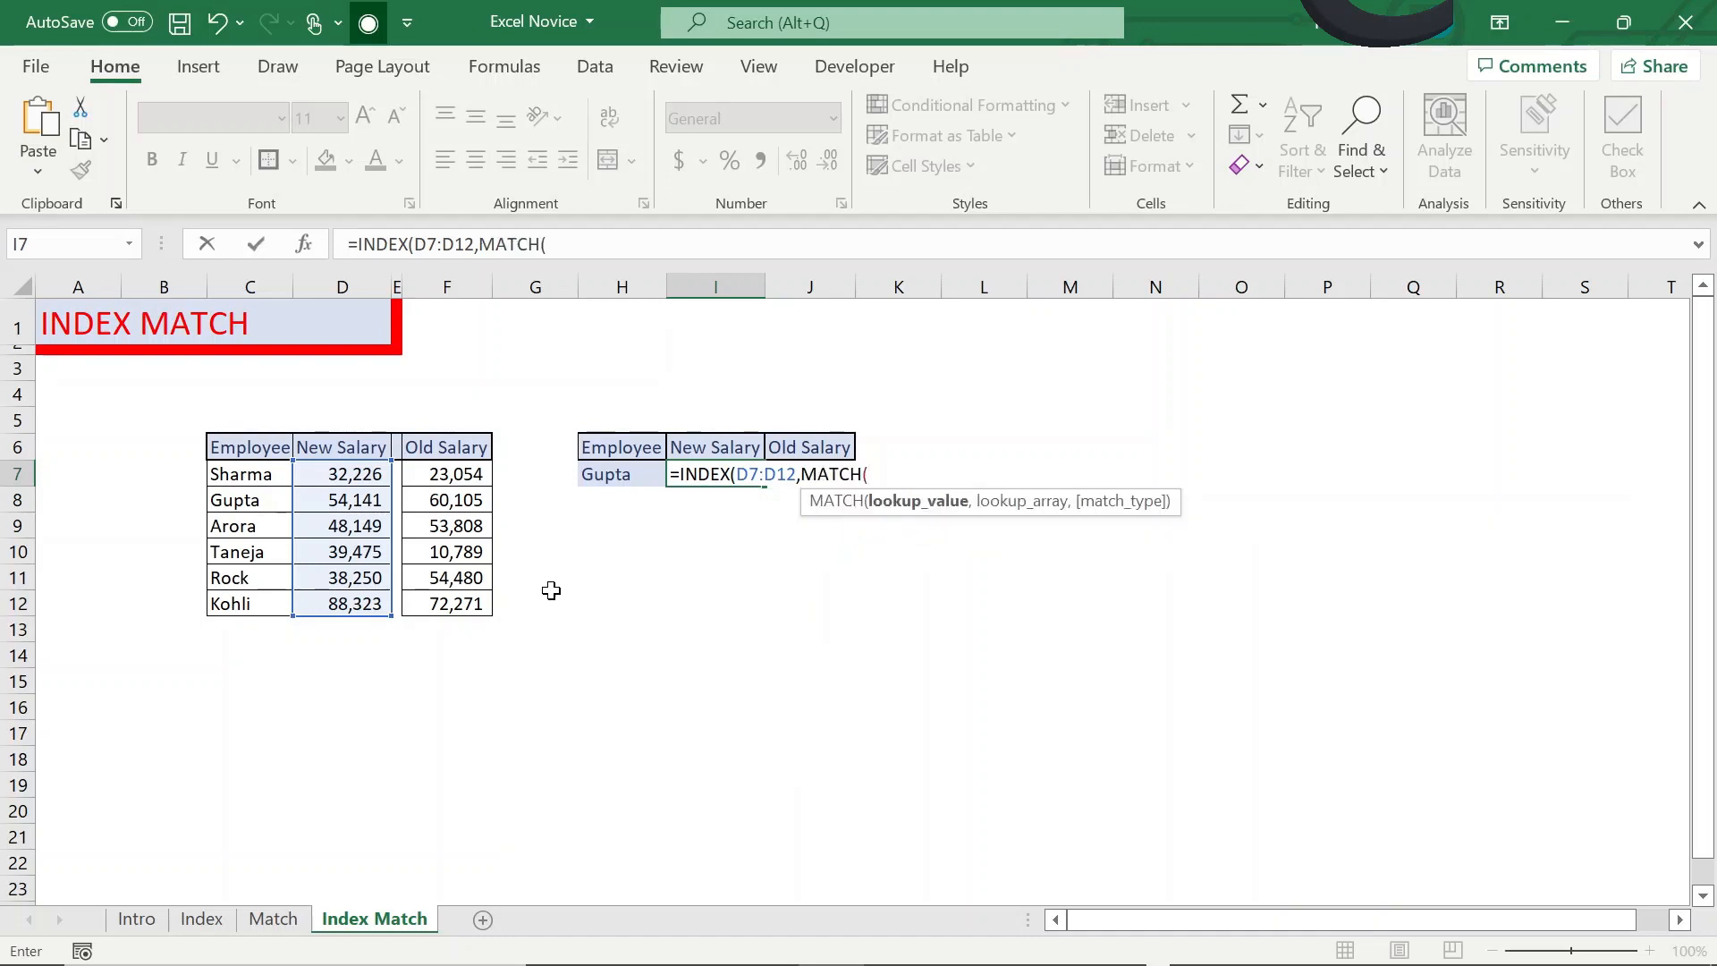
{"action": "left_click", "coordinate": [600, 474]}
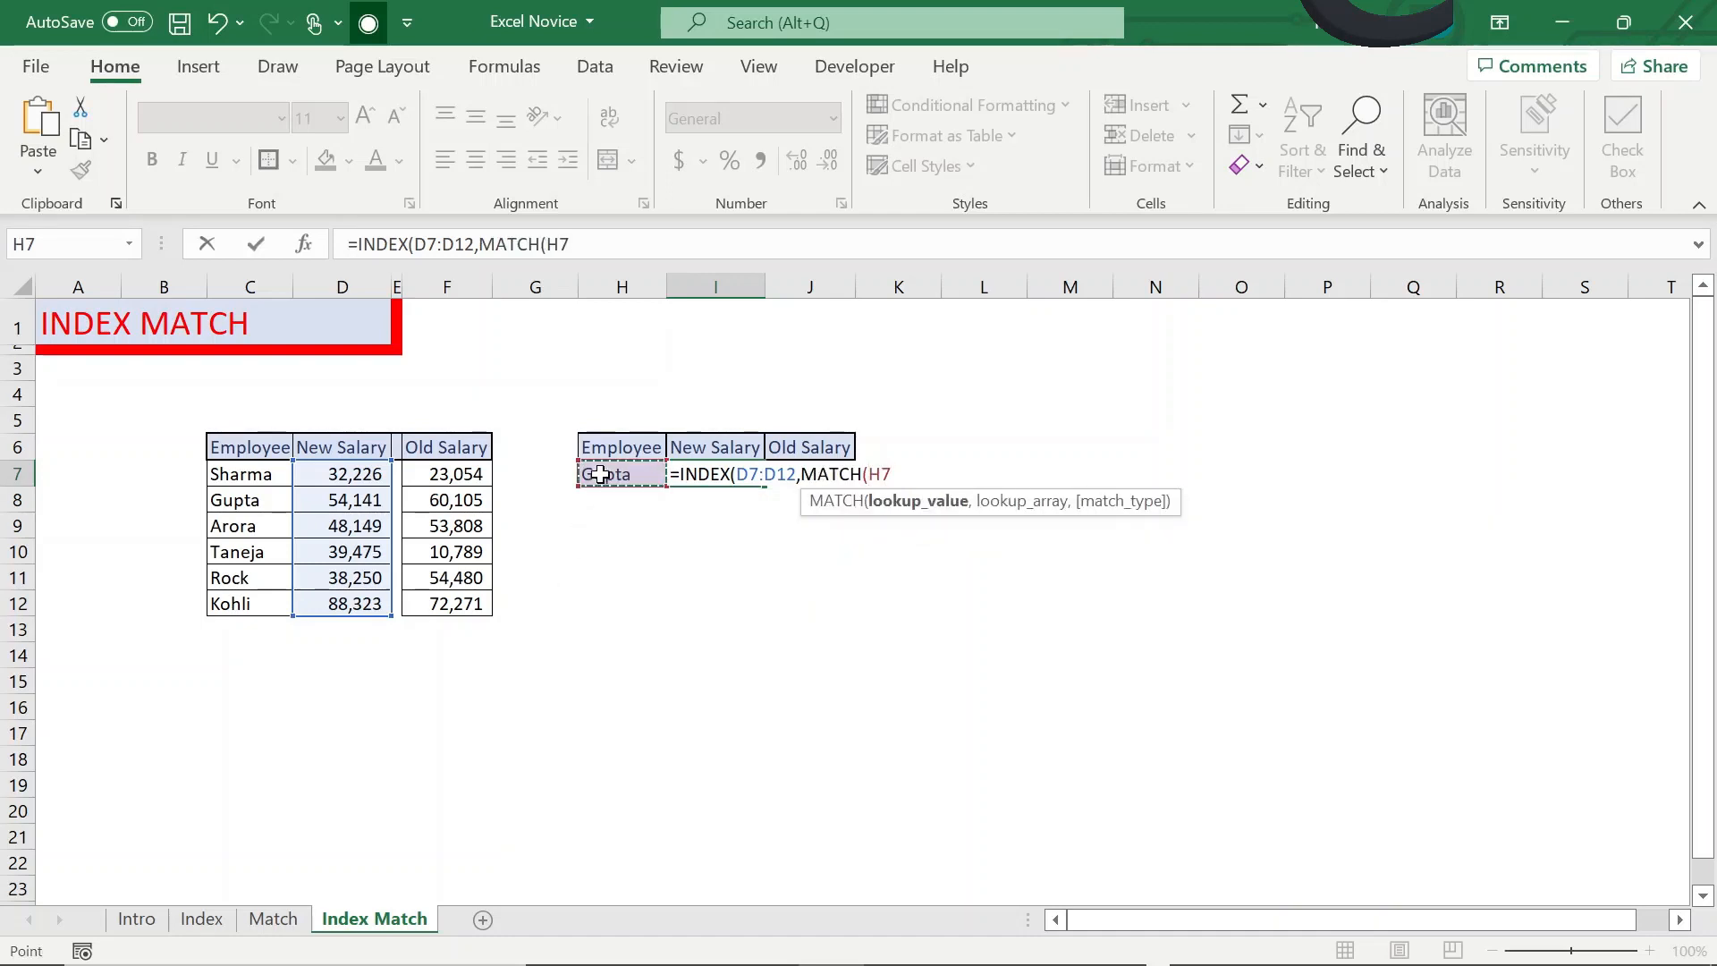
{"action": "type", "text": ","}
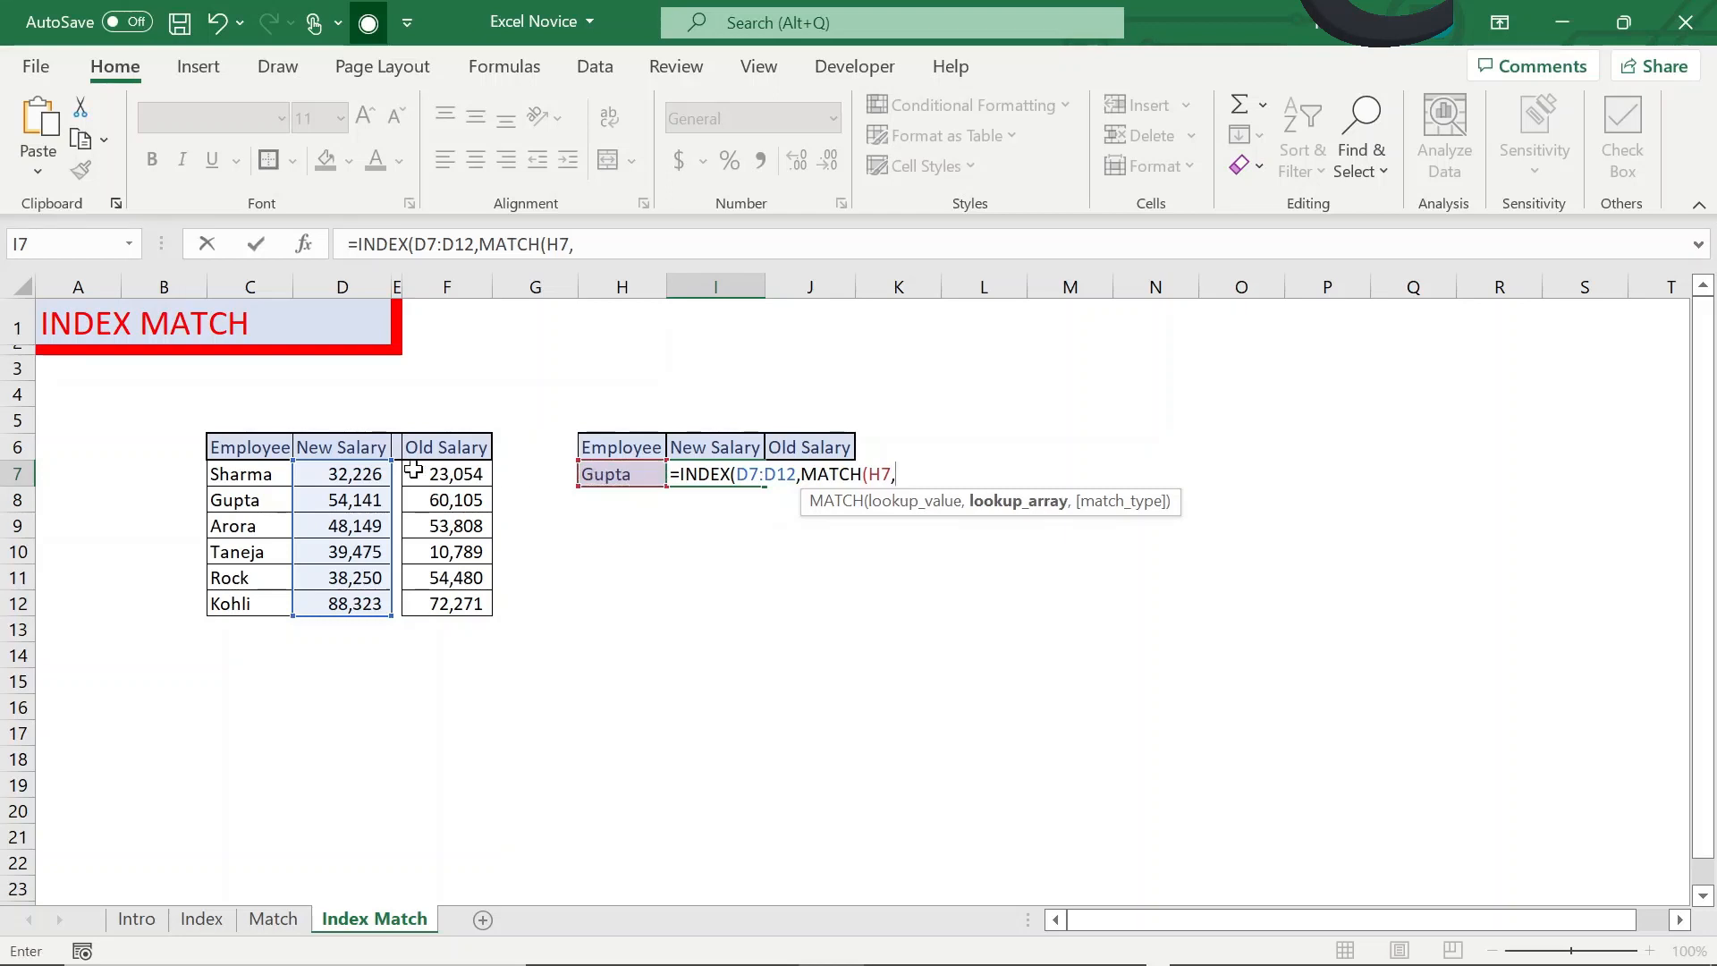
Complete the nested MATCH with the Employee range C7:C12 as lookup array and match type 0 for an exact match
{"action": "left_click_drag", "start_coordinate": [243, 472], "coordinate": [246, 604]}
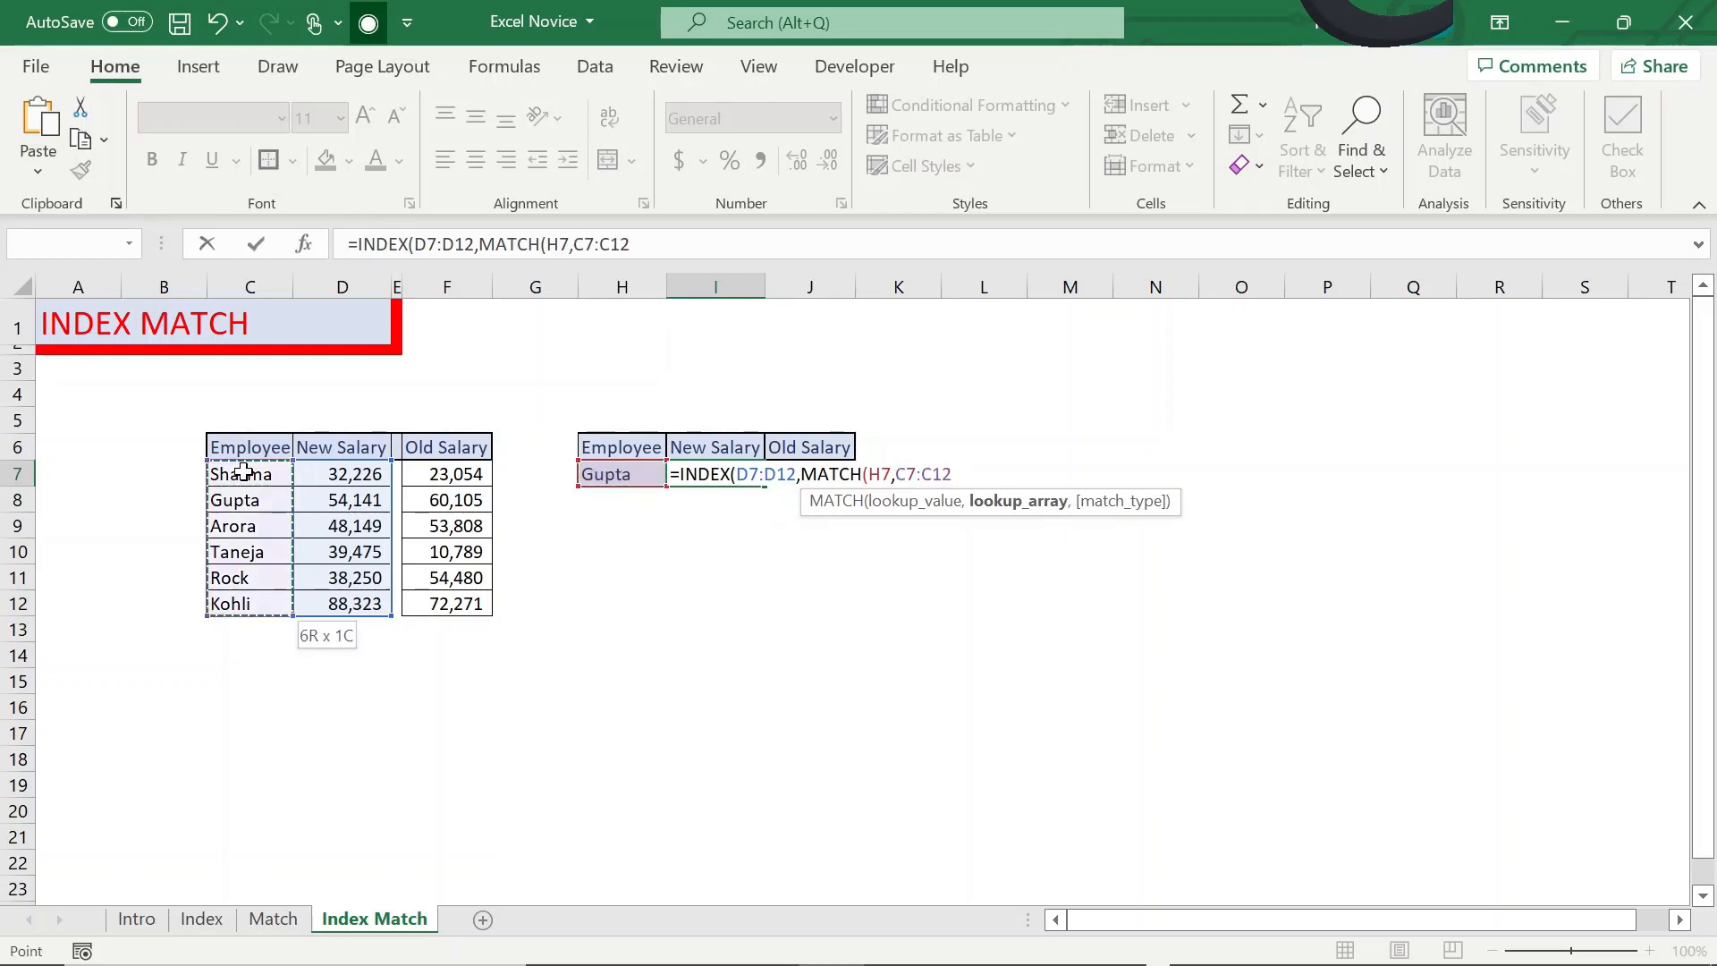
{"action": "key", "text": "ctrl+shift+Up"}
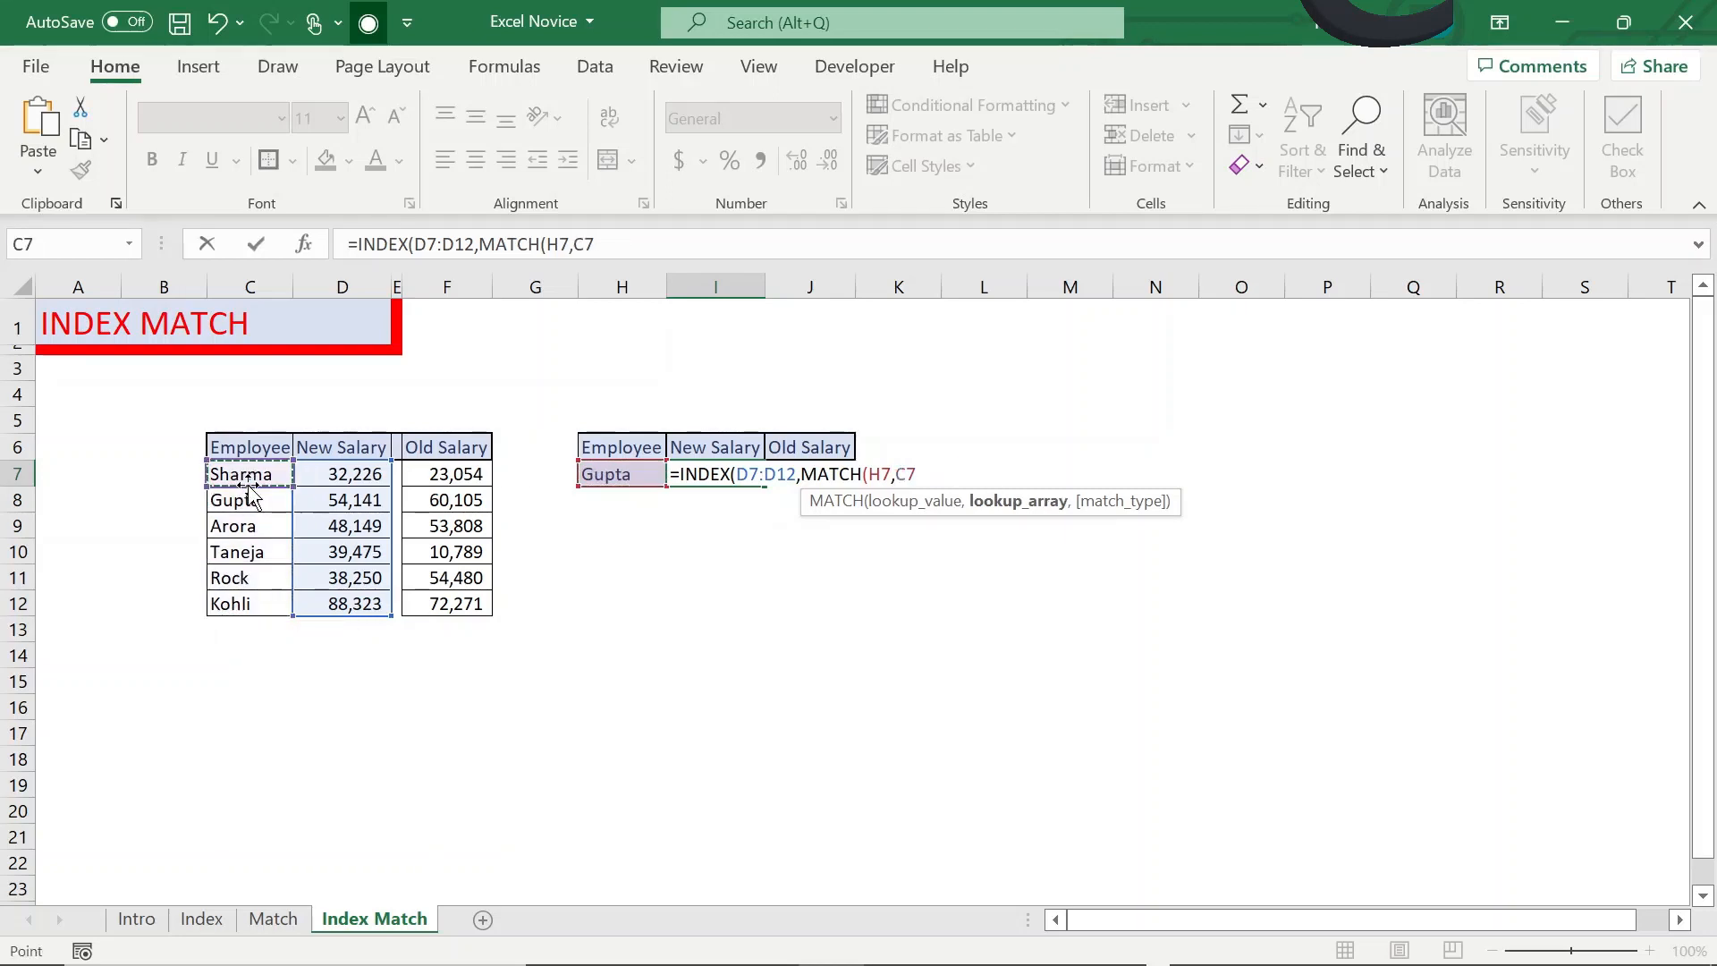
{"action": "key", "text": "Up"}
{"action": "key", "text": "Right"}
{"action": "key", "text": "Down"}
{"action": "key", "text": "Left"}
{"action": "left_click_drag", "start_coordinate": [216, 494], "coordinate": [231, 604]}
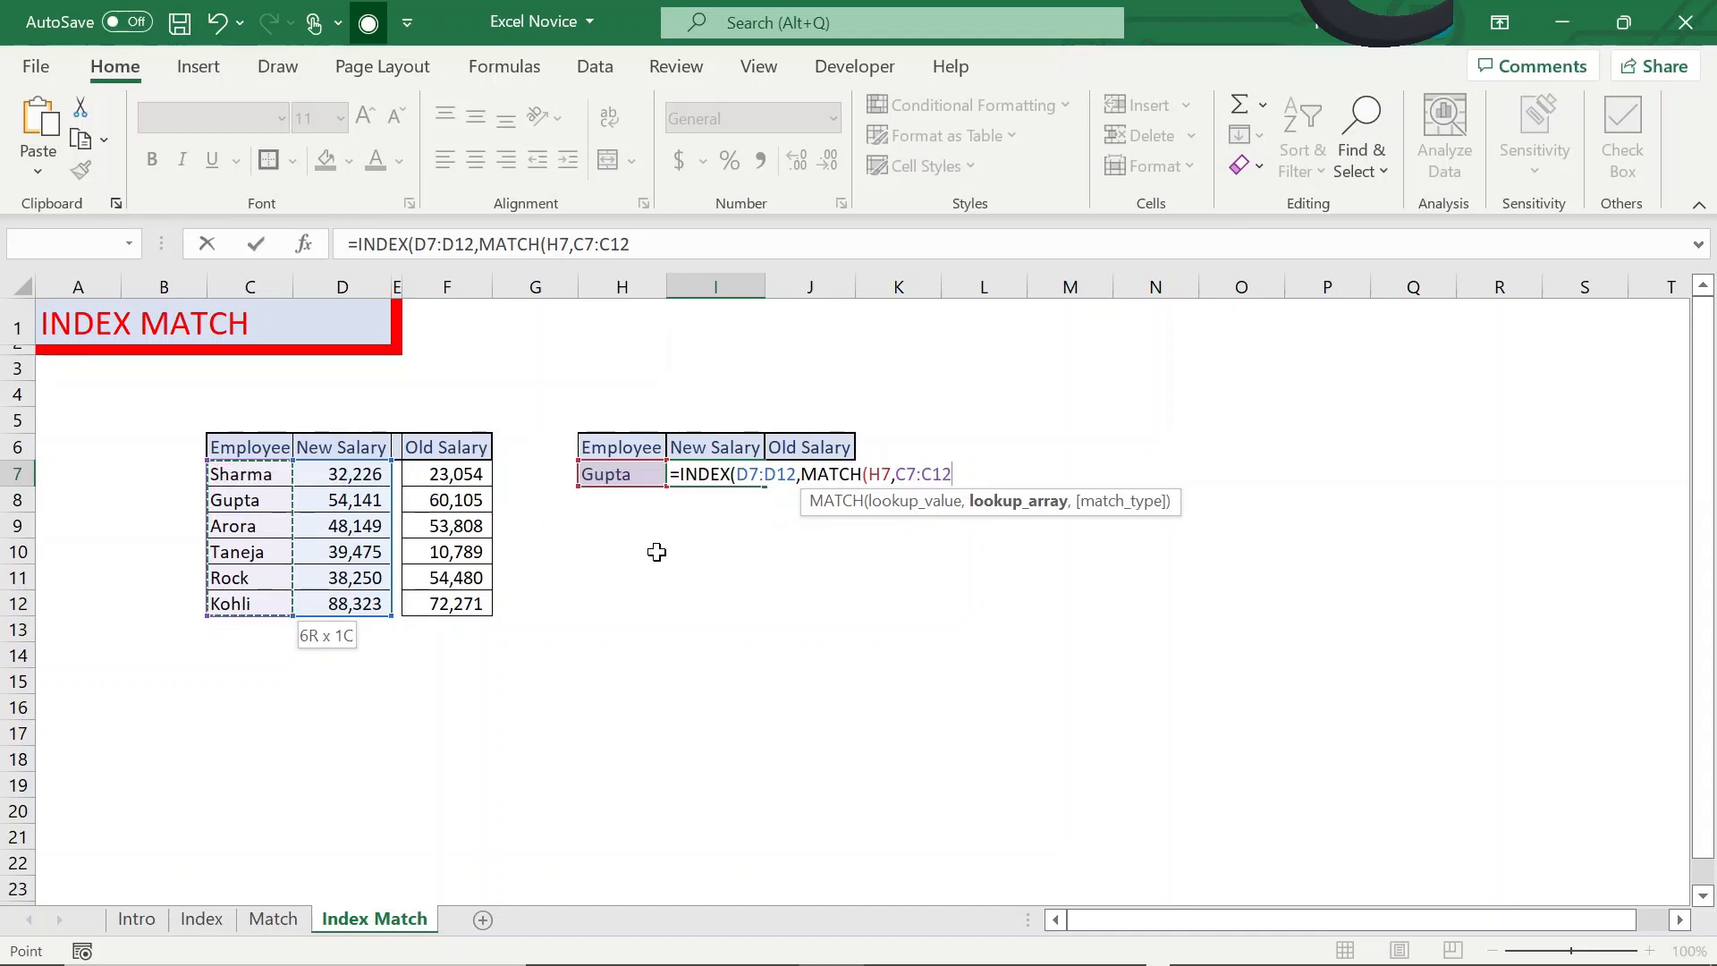
{"action": "type", "text": ","}
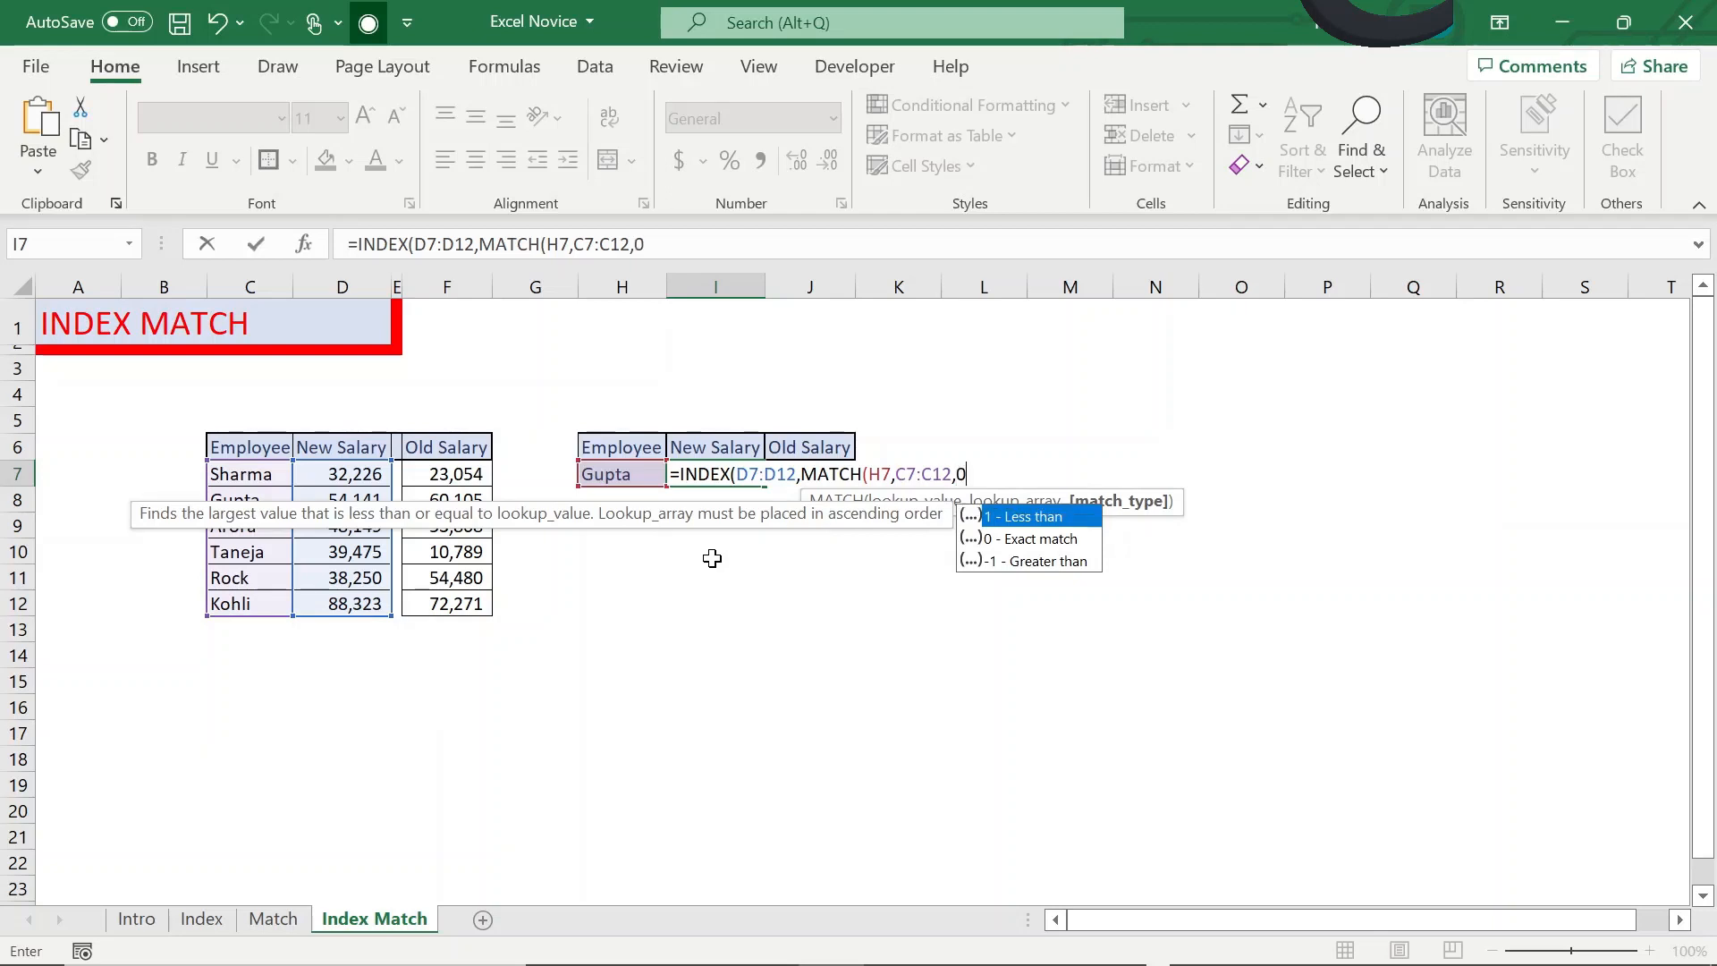
{"action": "type", "text": "0)"}
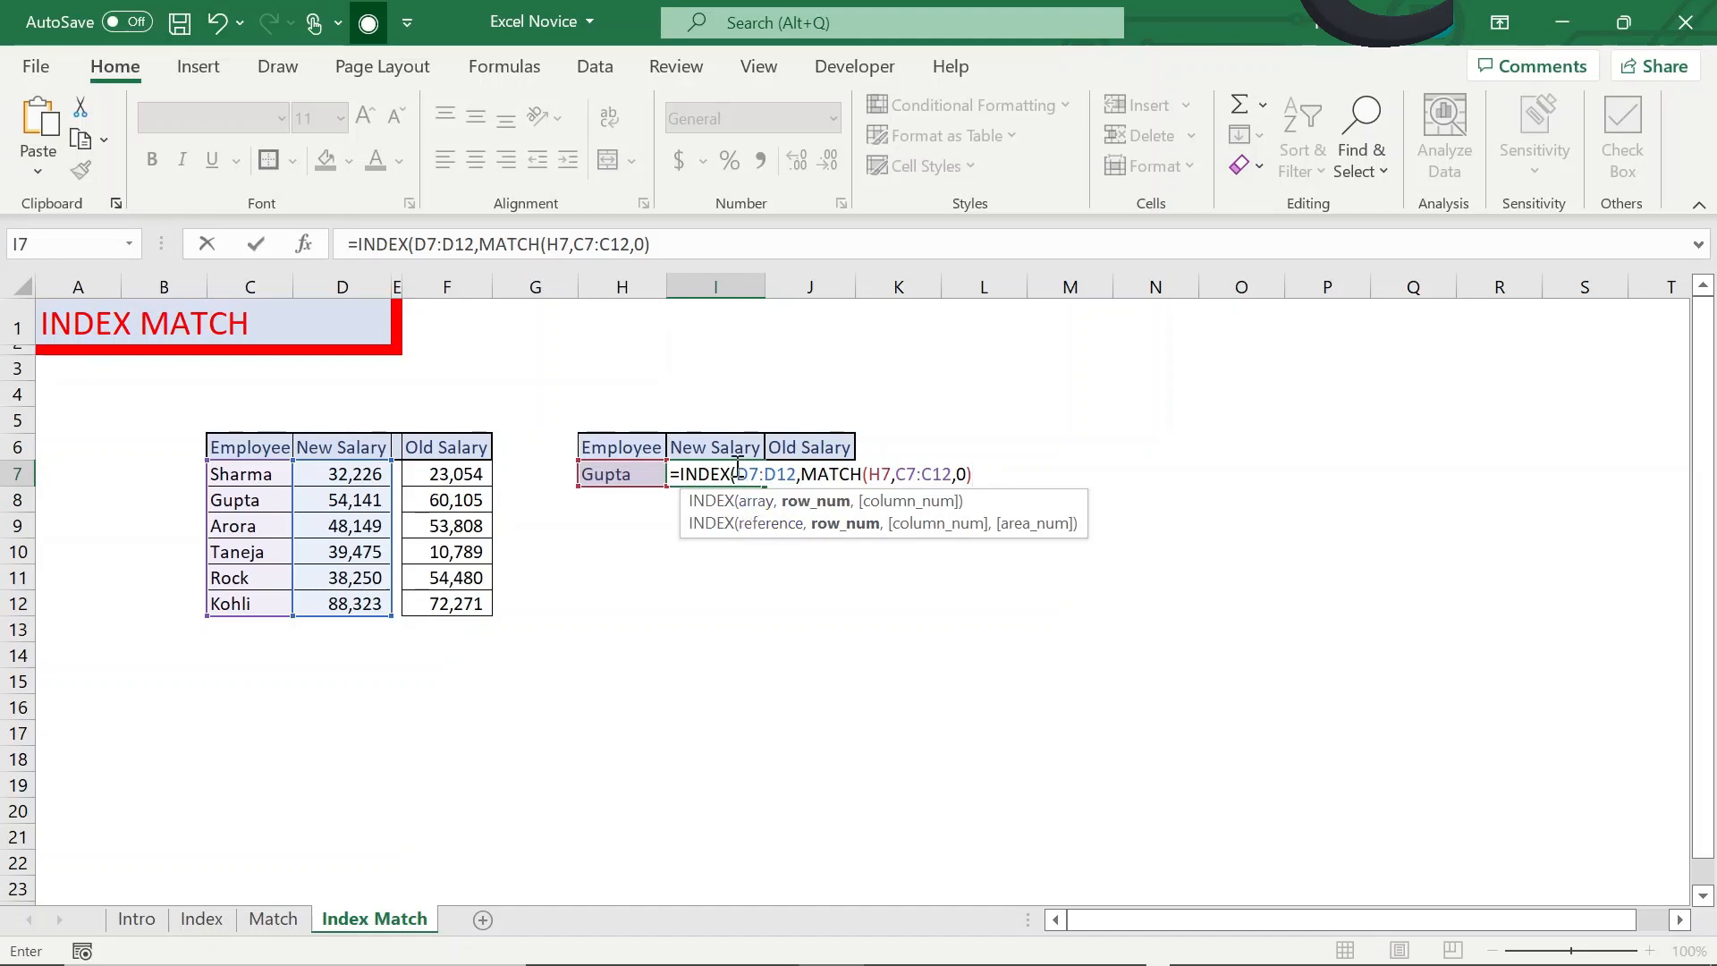
Close the INDEX function and commit the combined INDEX MATCH formula in I7
{"action": "type", "text": ")"}
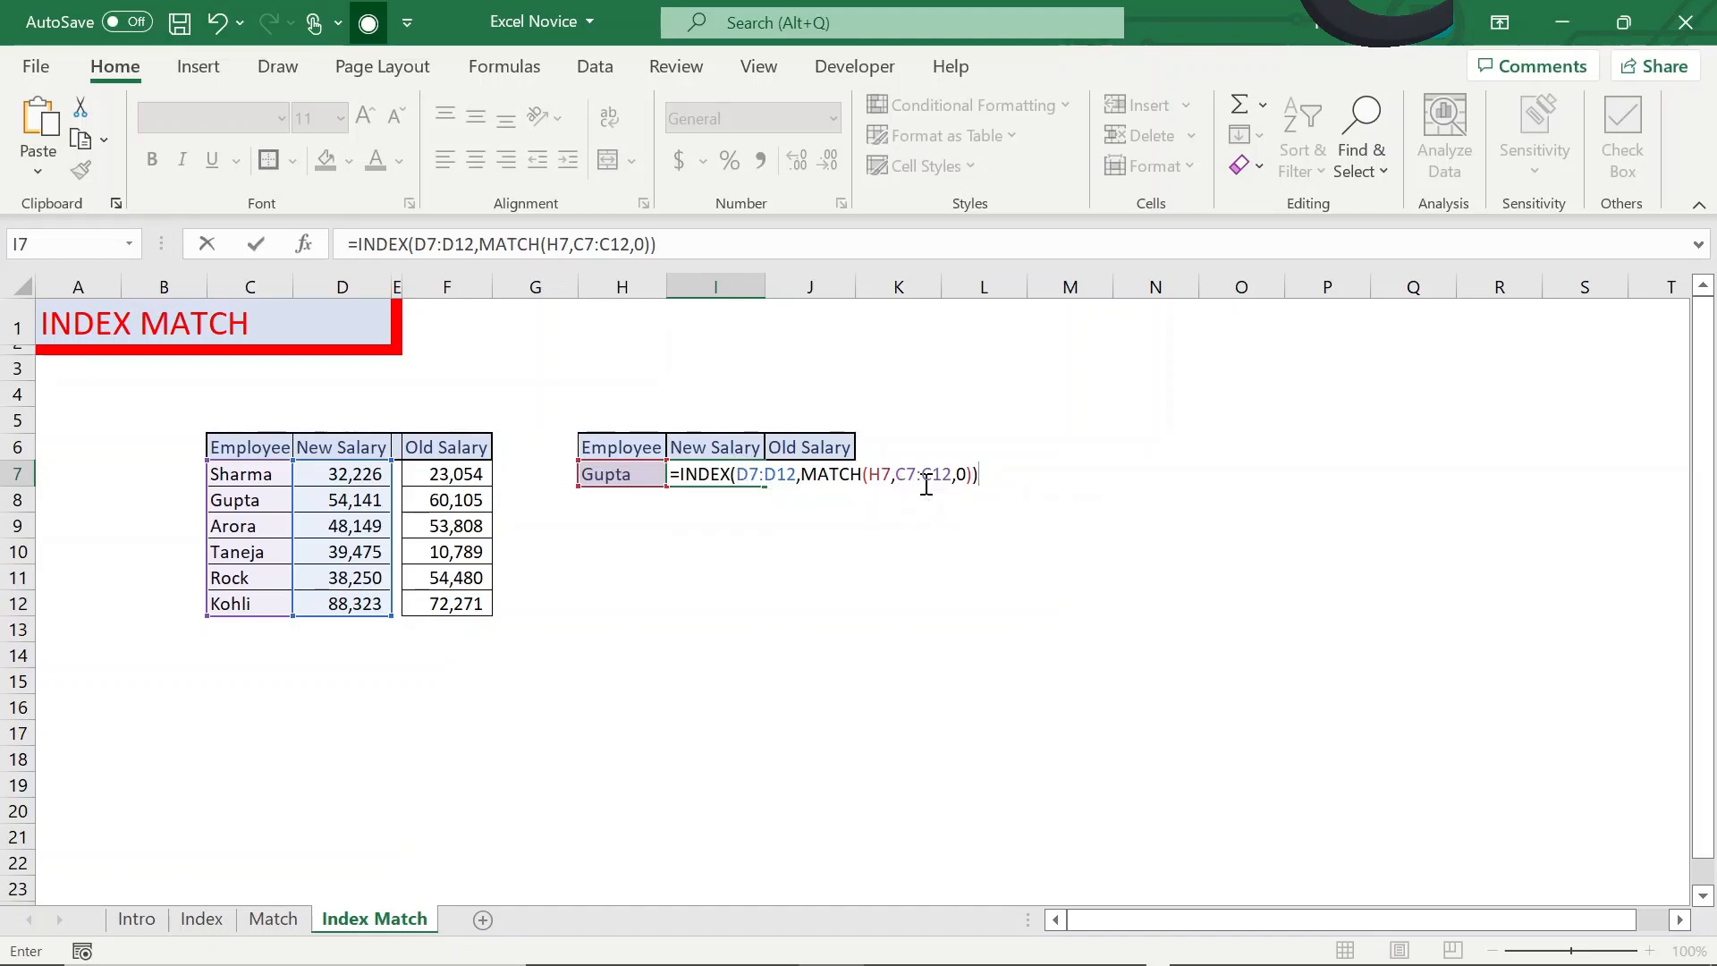
{"action": "key", "text": "Return"}
{"action": "key", "text": "Up"}
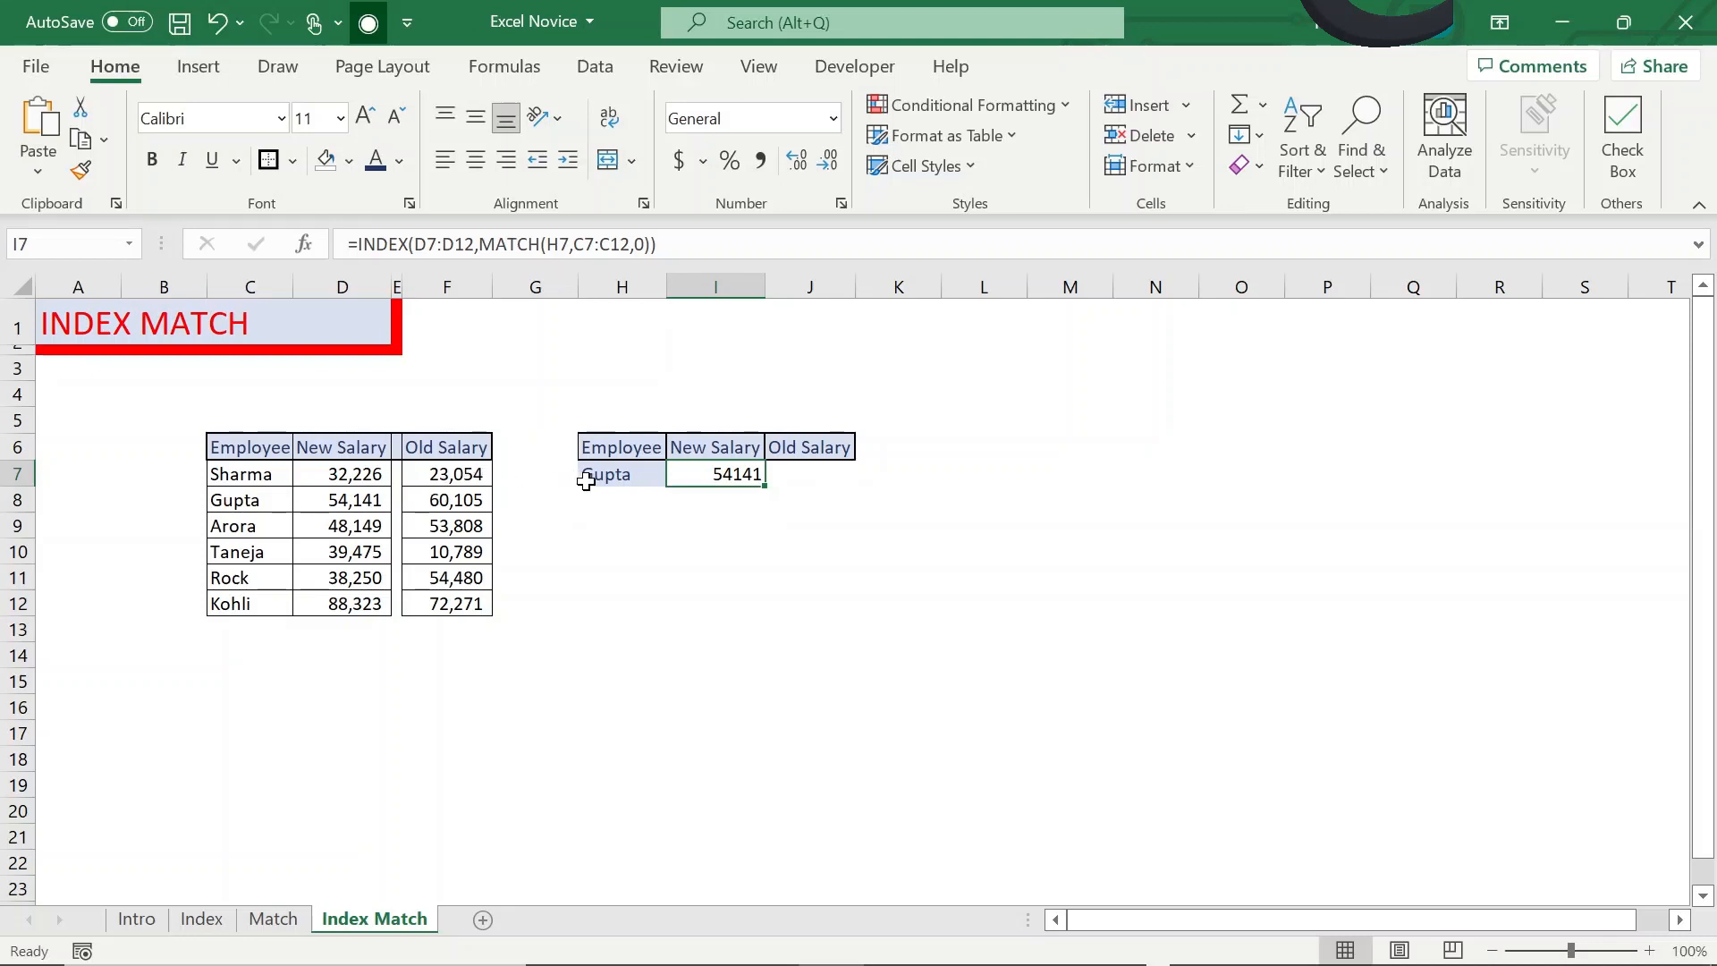
Copy the text of the I7 formula unchanged into J7 under Old Salary
{"action": "key", "text": "F2"}
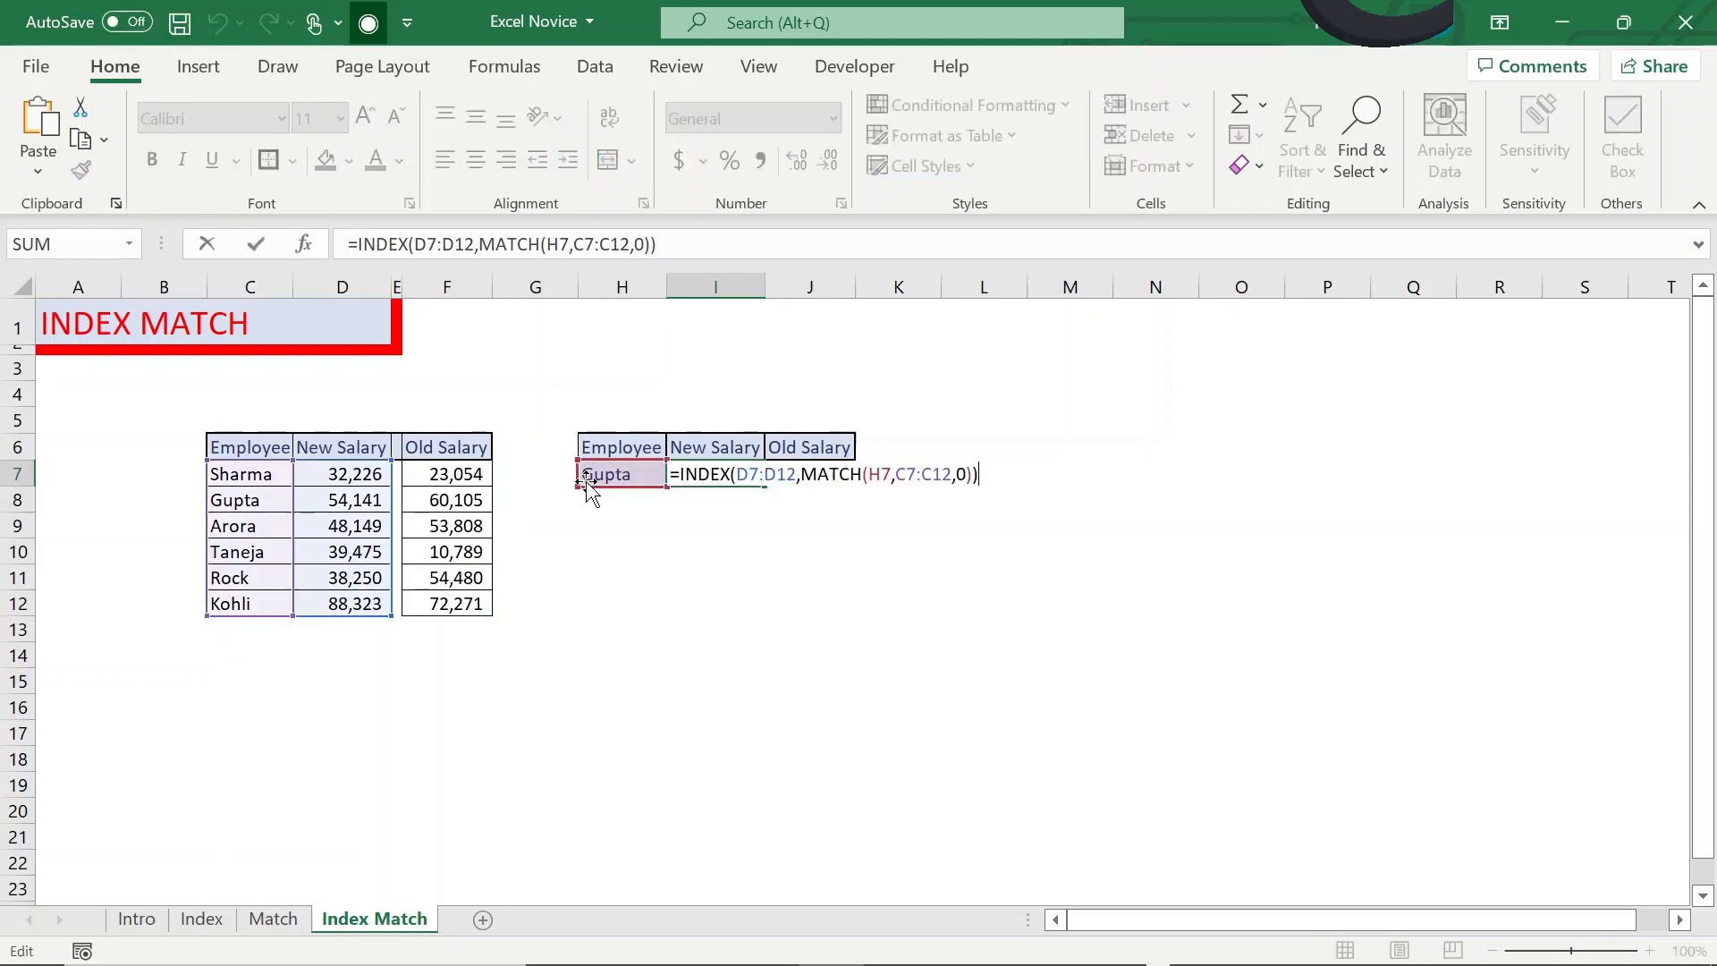
{"action": "key", "text": "ctrl+c"}
{"action": "key", "text": "Tab"}
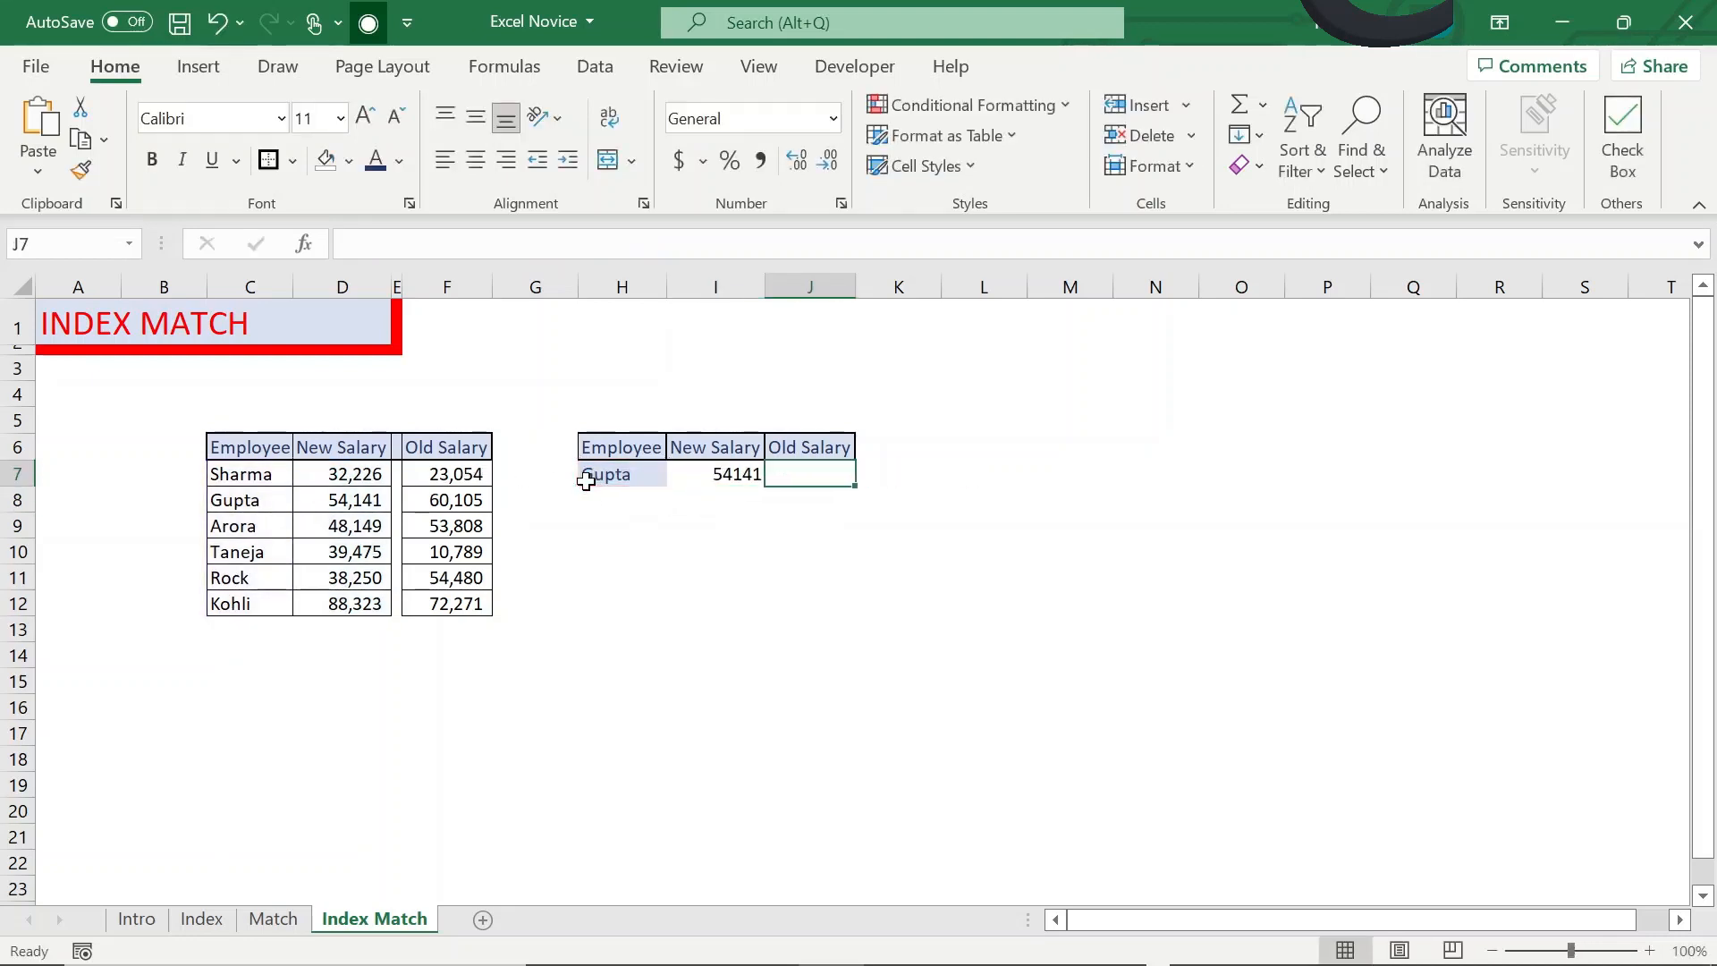
{"action": "key", "text": "ctrl+v"}
Shift the INDEX array of the J7 formula to the Old Salary range F7:F12
{"action": "key", "text": "F2"}
{"action": "key", "text": "Left"}
{"action": "key", "text": "Left"}
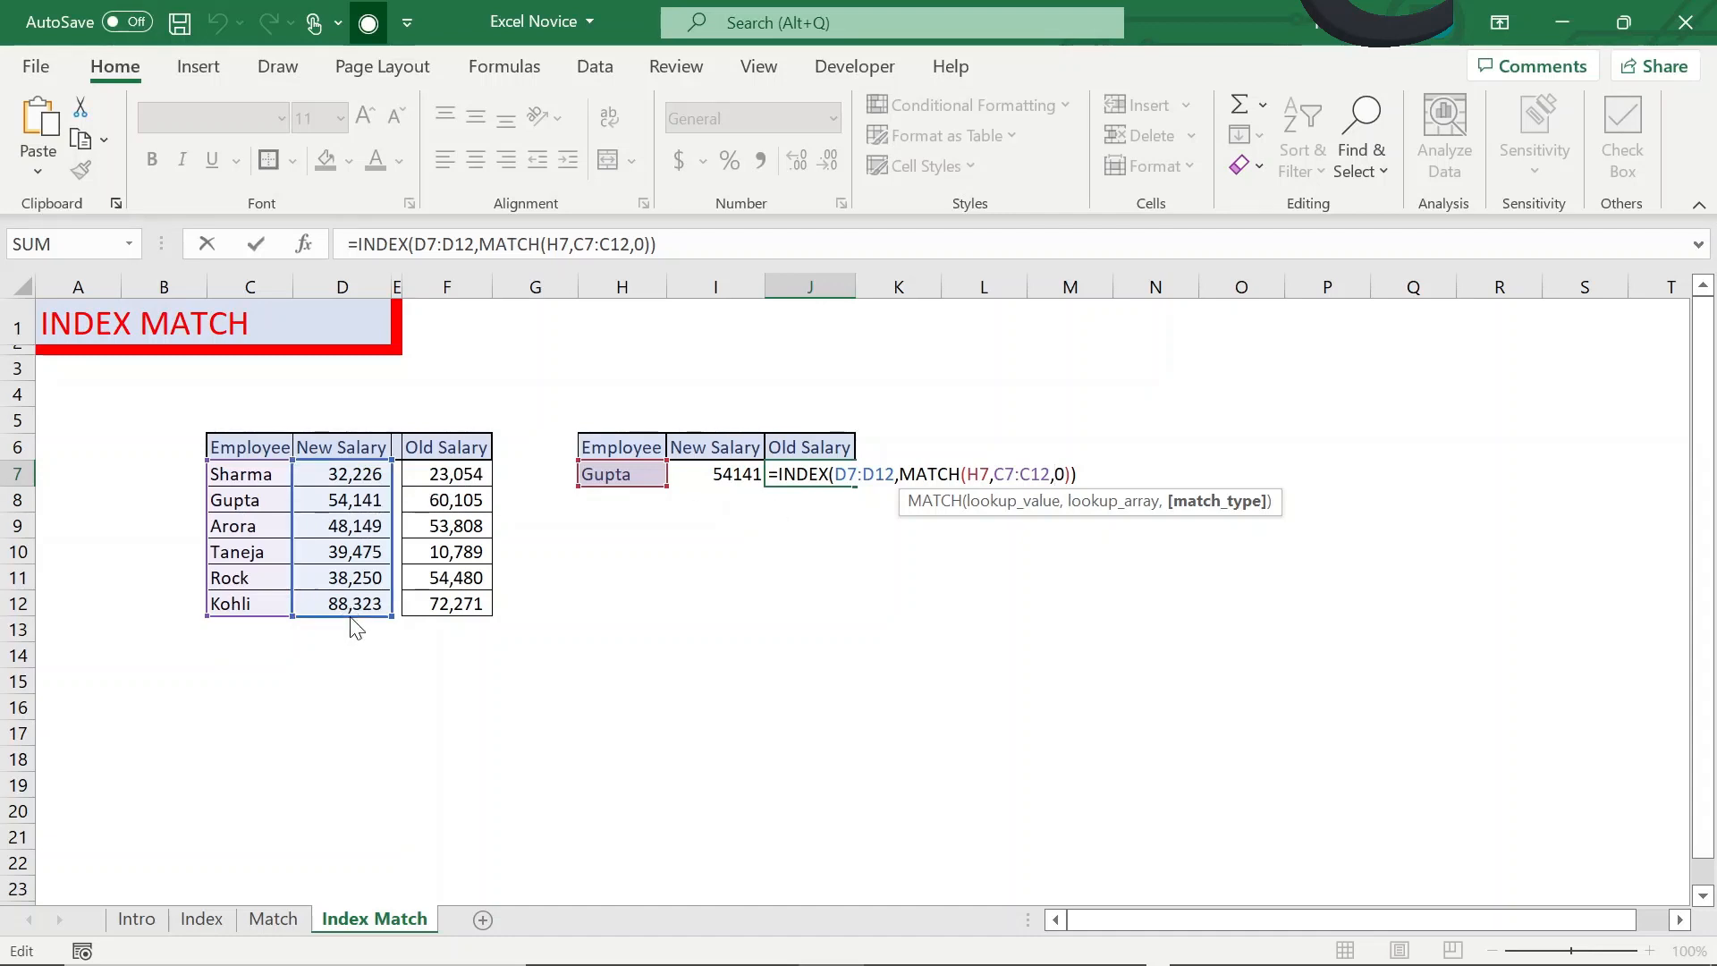
{"action": "left_click_drag", "start_coordinate": [350, 619], "coordinate": [423, 609]}
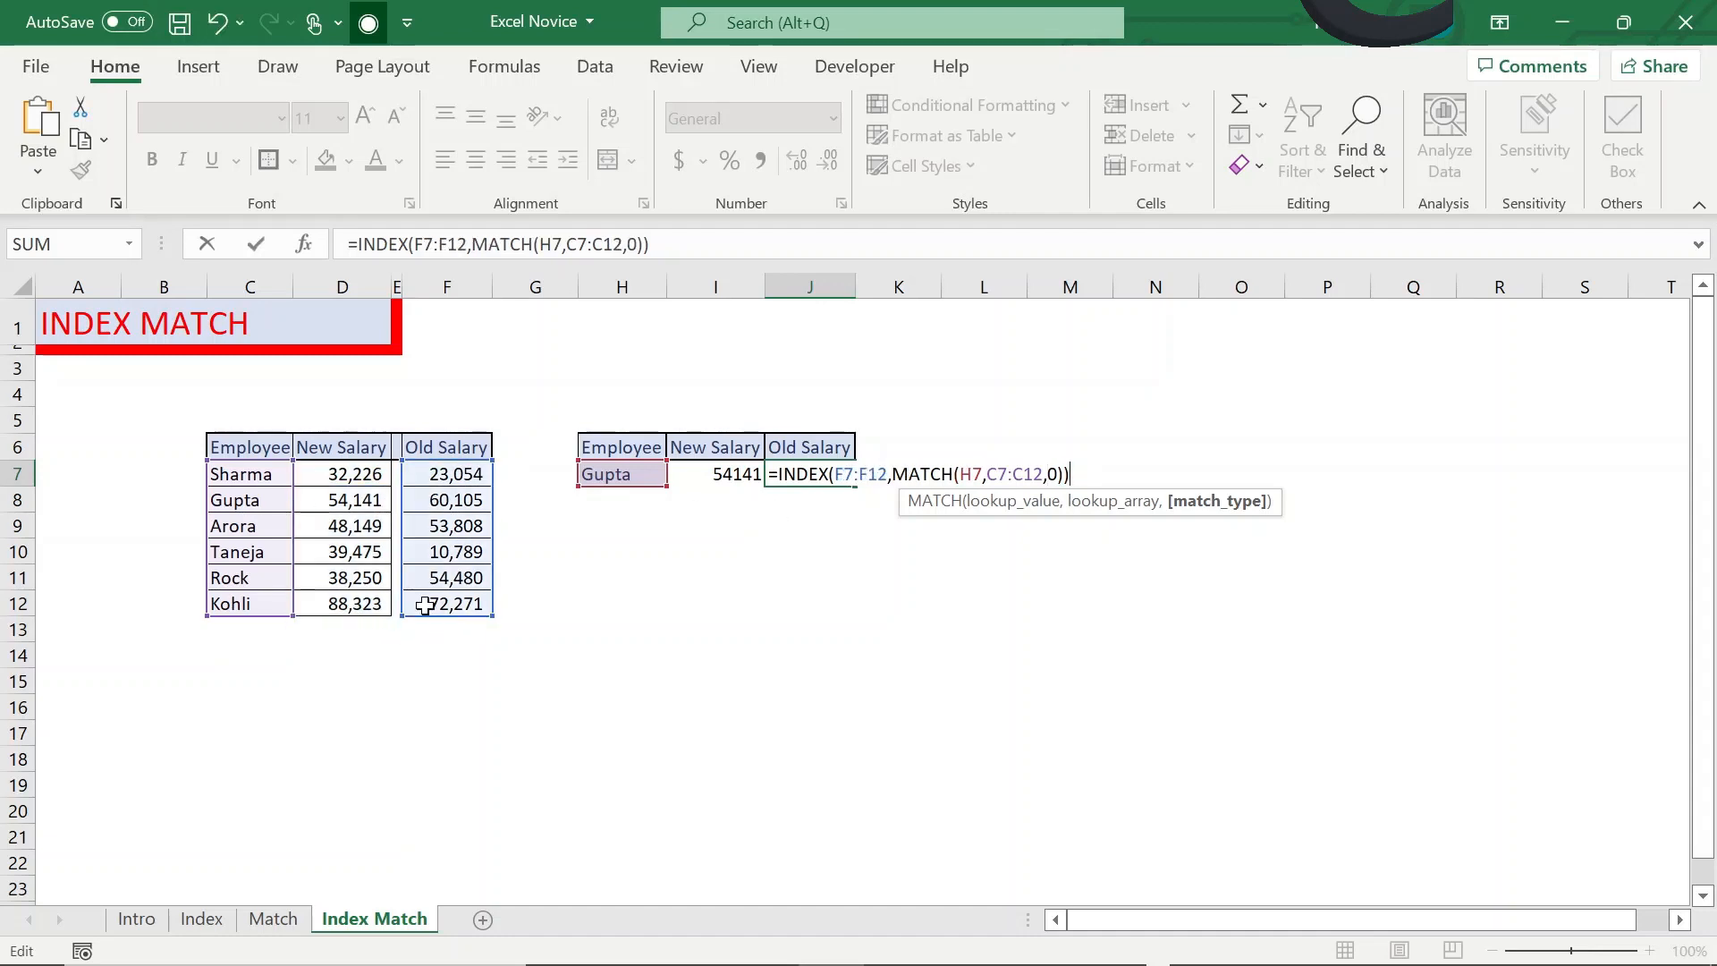
{"action": "key", "text": "Return"}
{"action": "key", "text": "Up"}
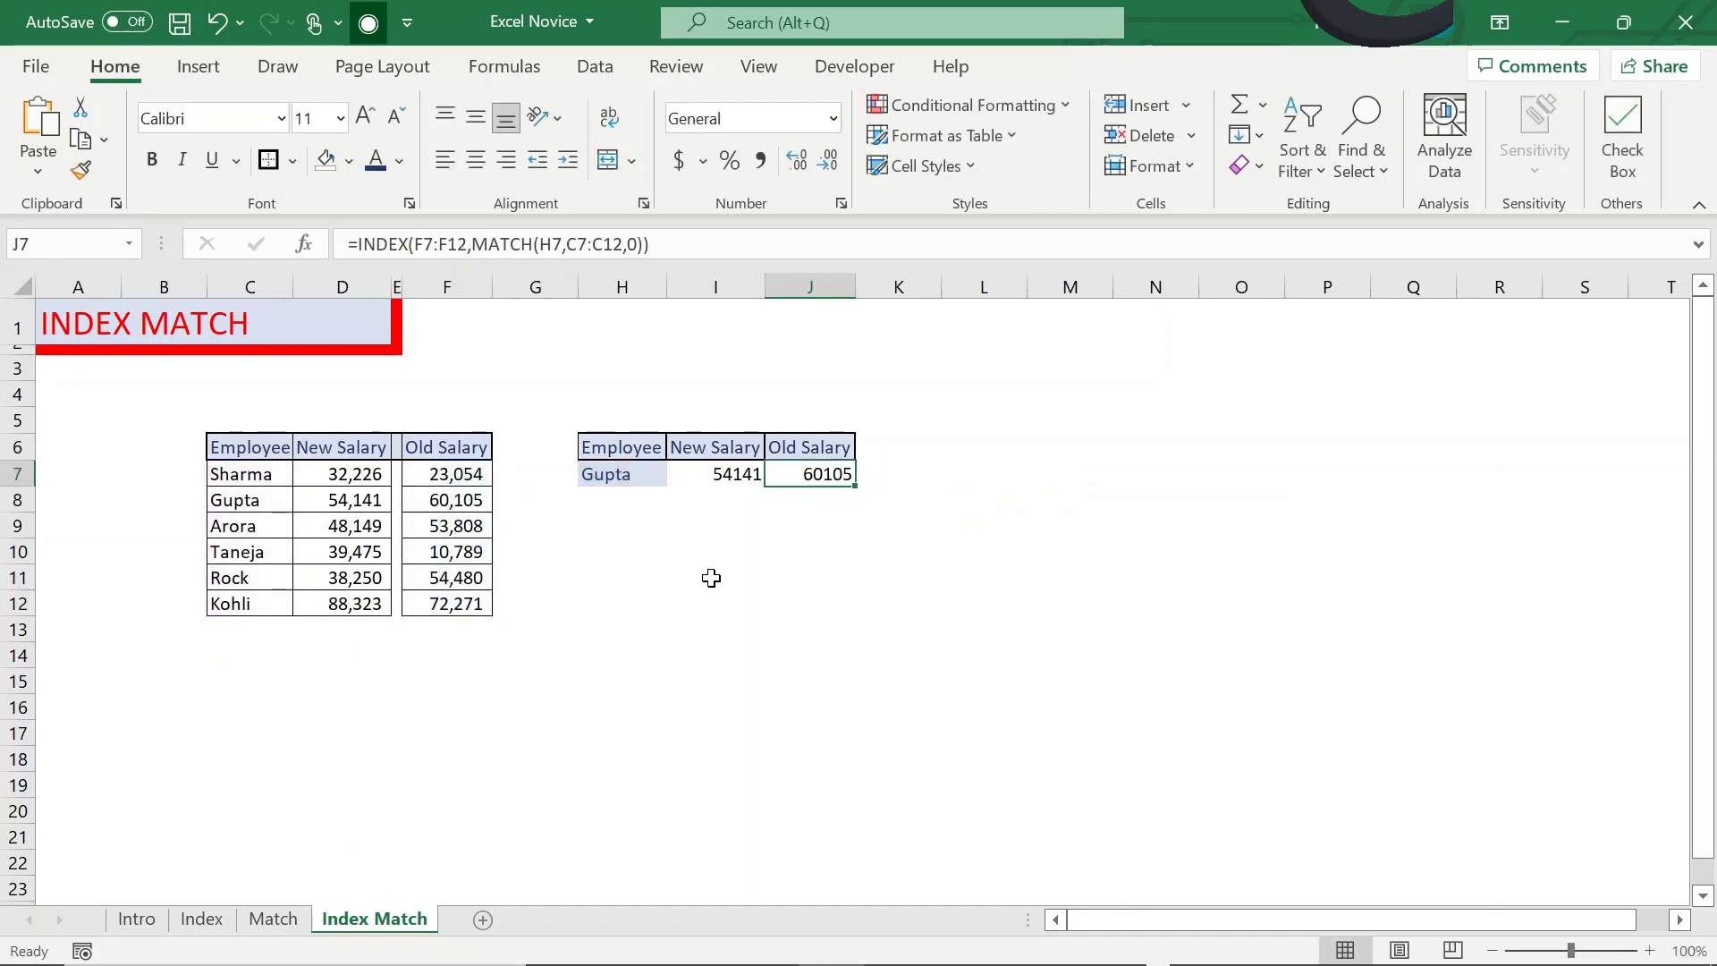
Examine the array argument F7:F12 in the J7 formula
{"action": "double_click", "coordinate": [833, 493]}
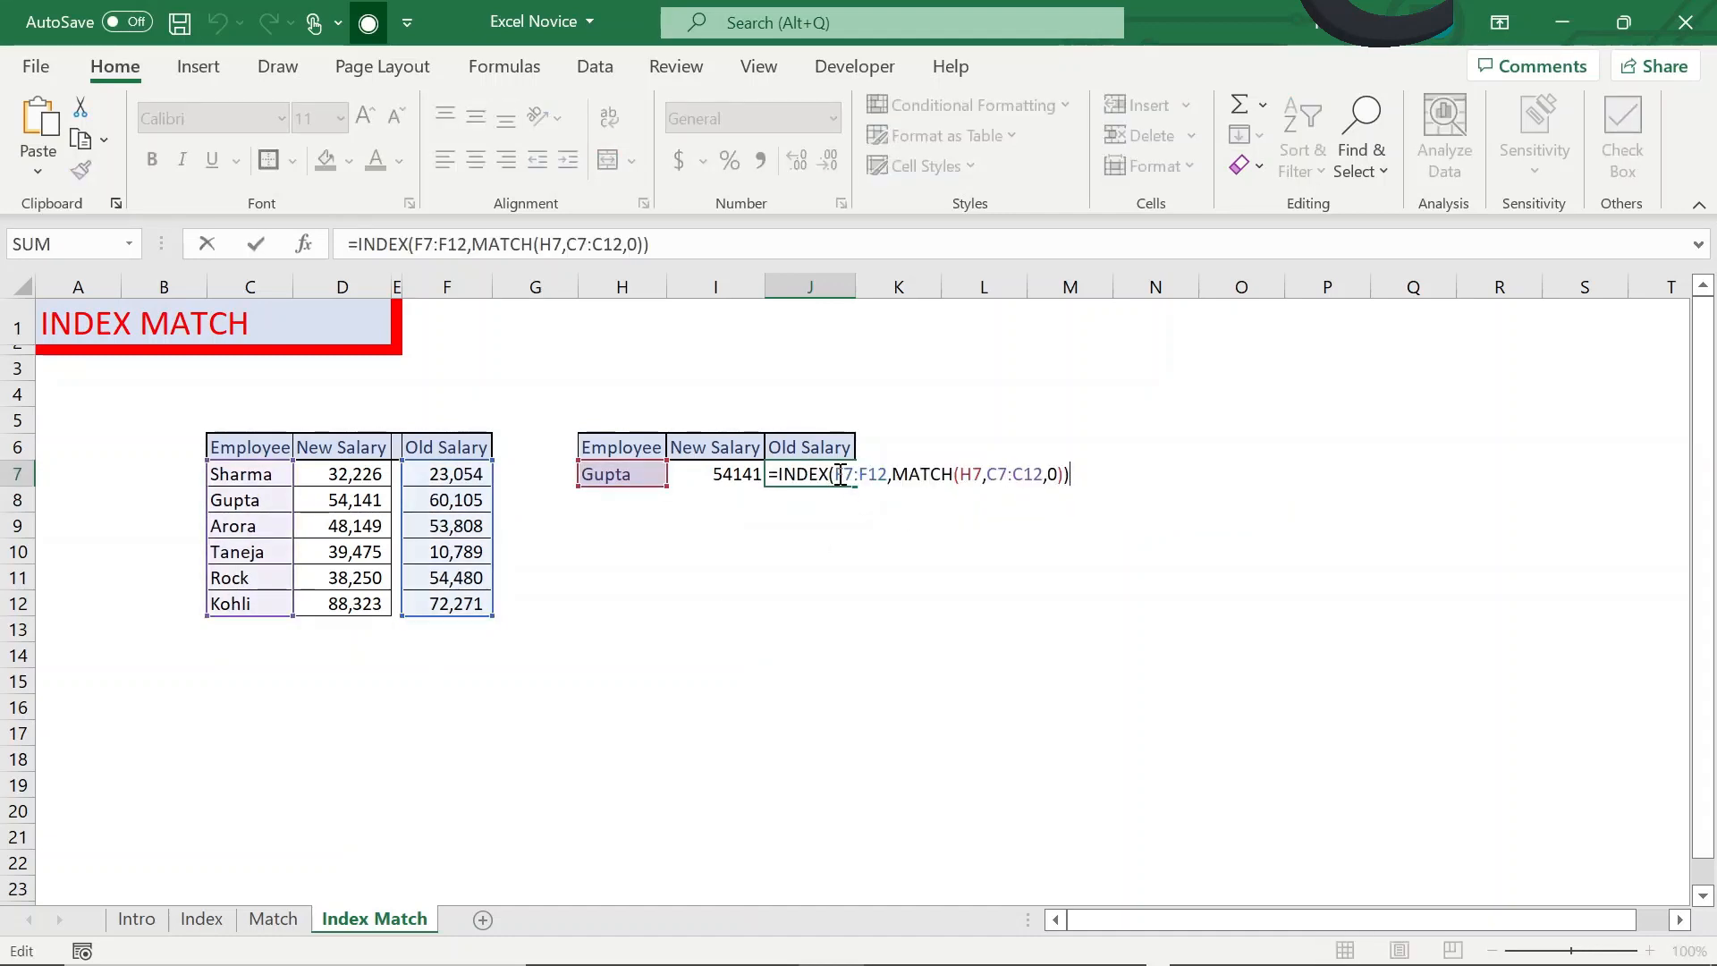
{"action": "left_click_drag", "start_coordinate": [837, 474], "coordinate": [890, 474]}
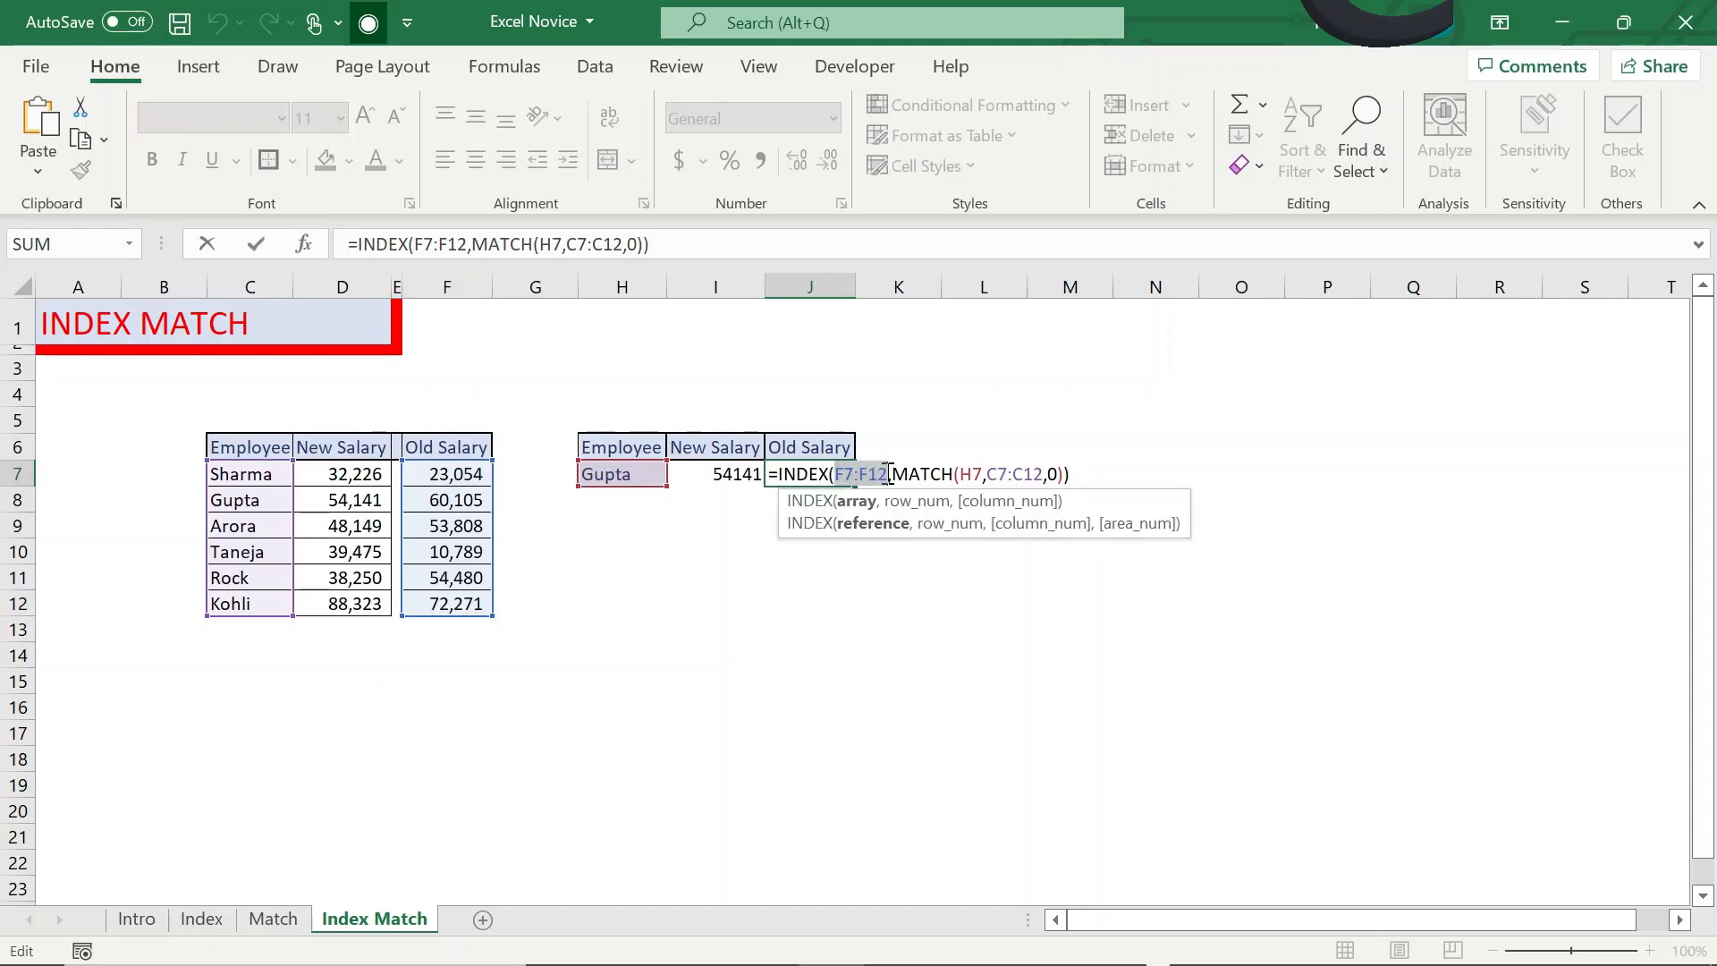
{"action": "key", "text": "Escape"}
Enter a second employee's name in H8 of the lookup table
{"action": "left_click", "coordinate": [657, 506]}
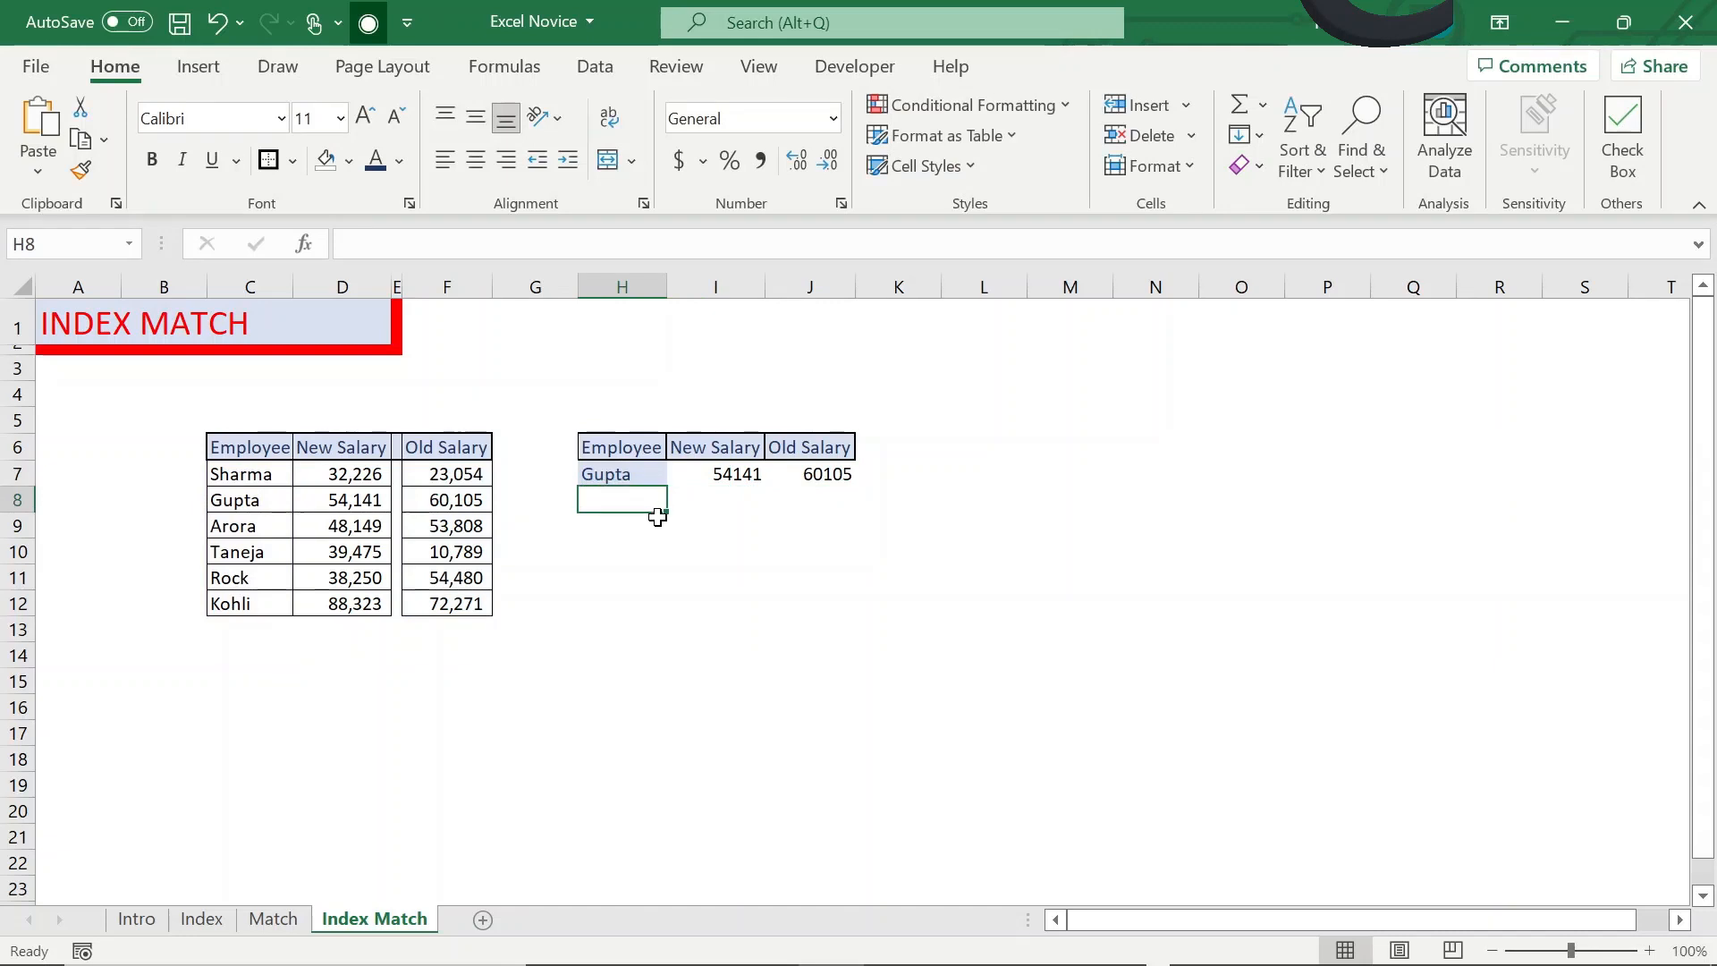
{"action": "type", "text": "Aroa"}
{"action": "key", "text": "Tab"}
Make the INDEX array in the I7 formula absolute as $D$7:$D$12
{"action": "key", "text": "Up"}
{"action": "key", "text": "Down"}
{"action": "key", "text": "Up"}
{"action": "key", "text": "F2"}
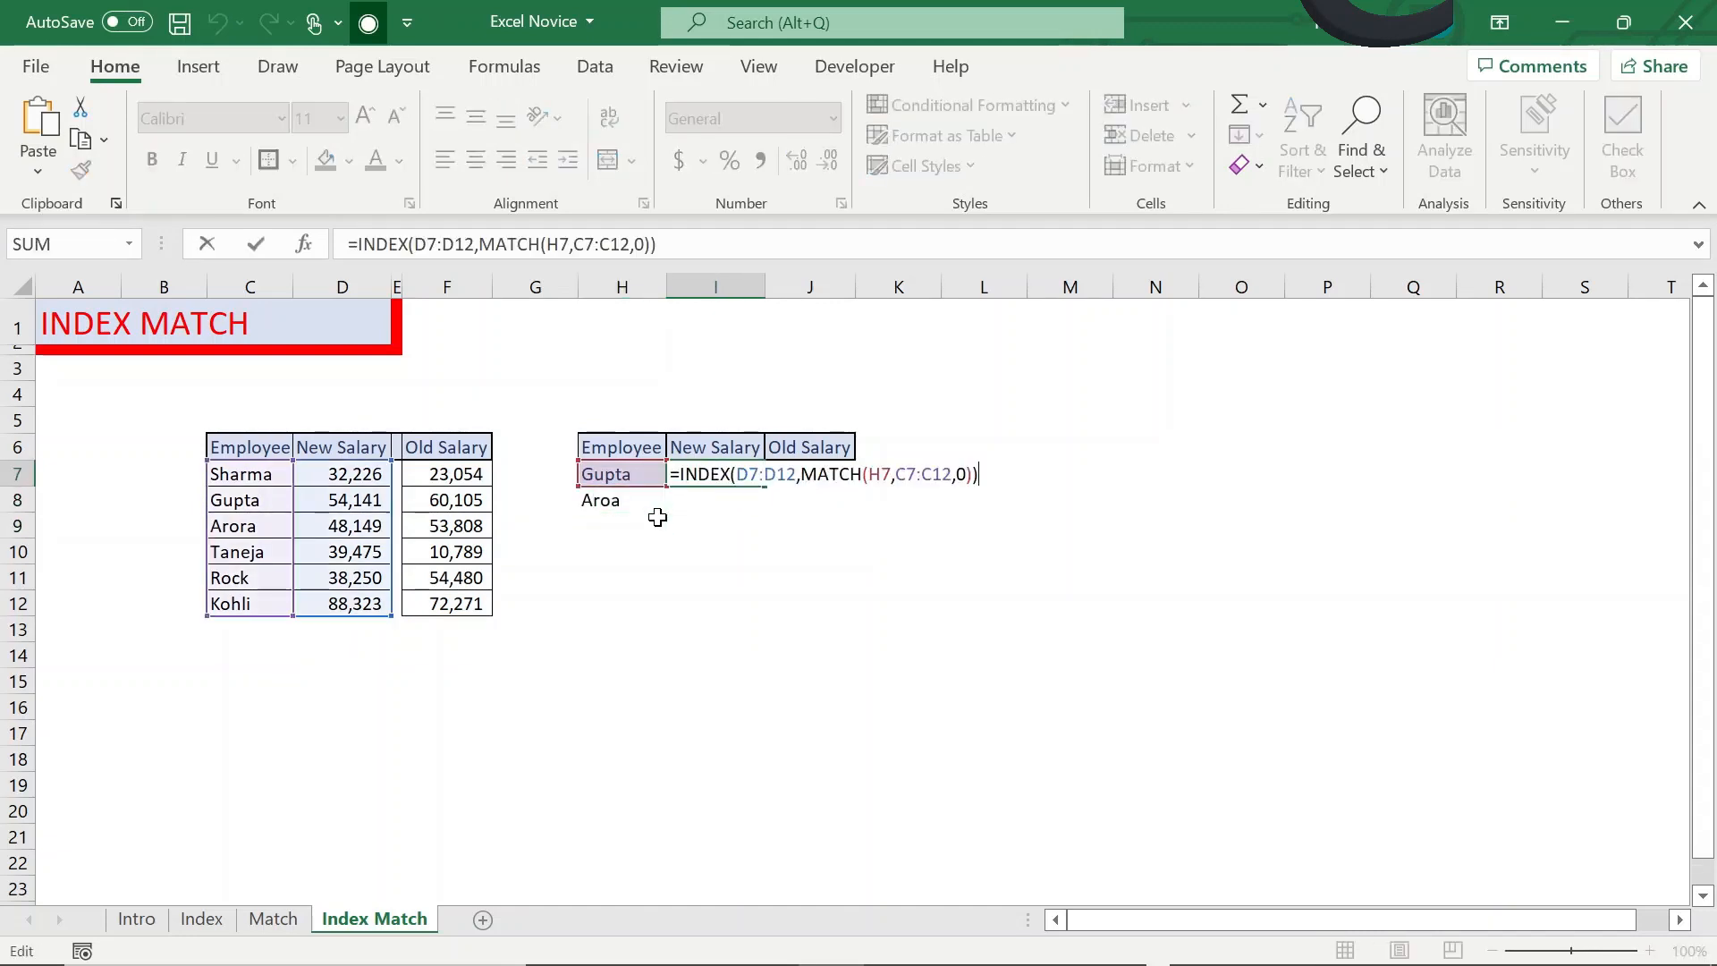
{"action": "key", "text": "Escape"}
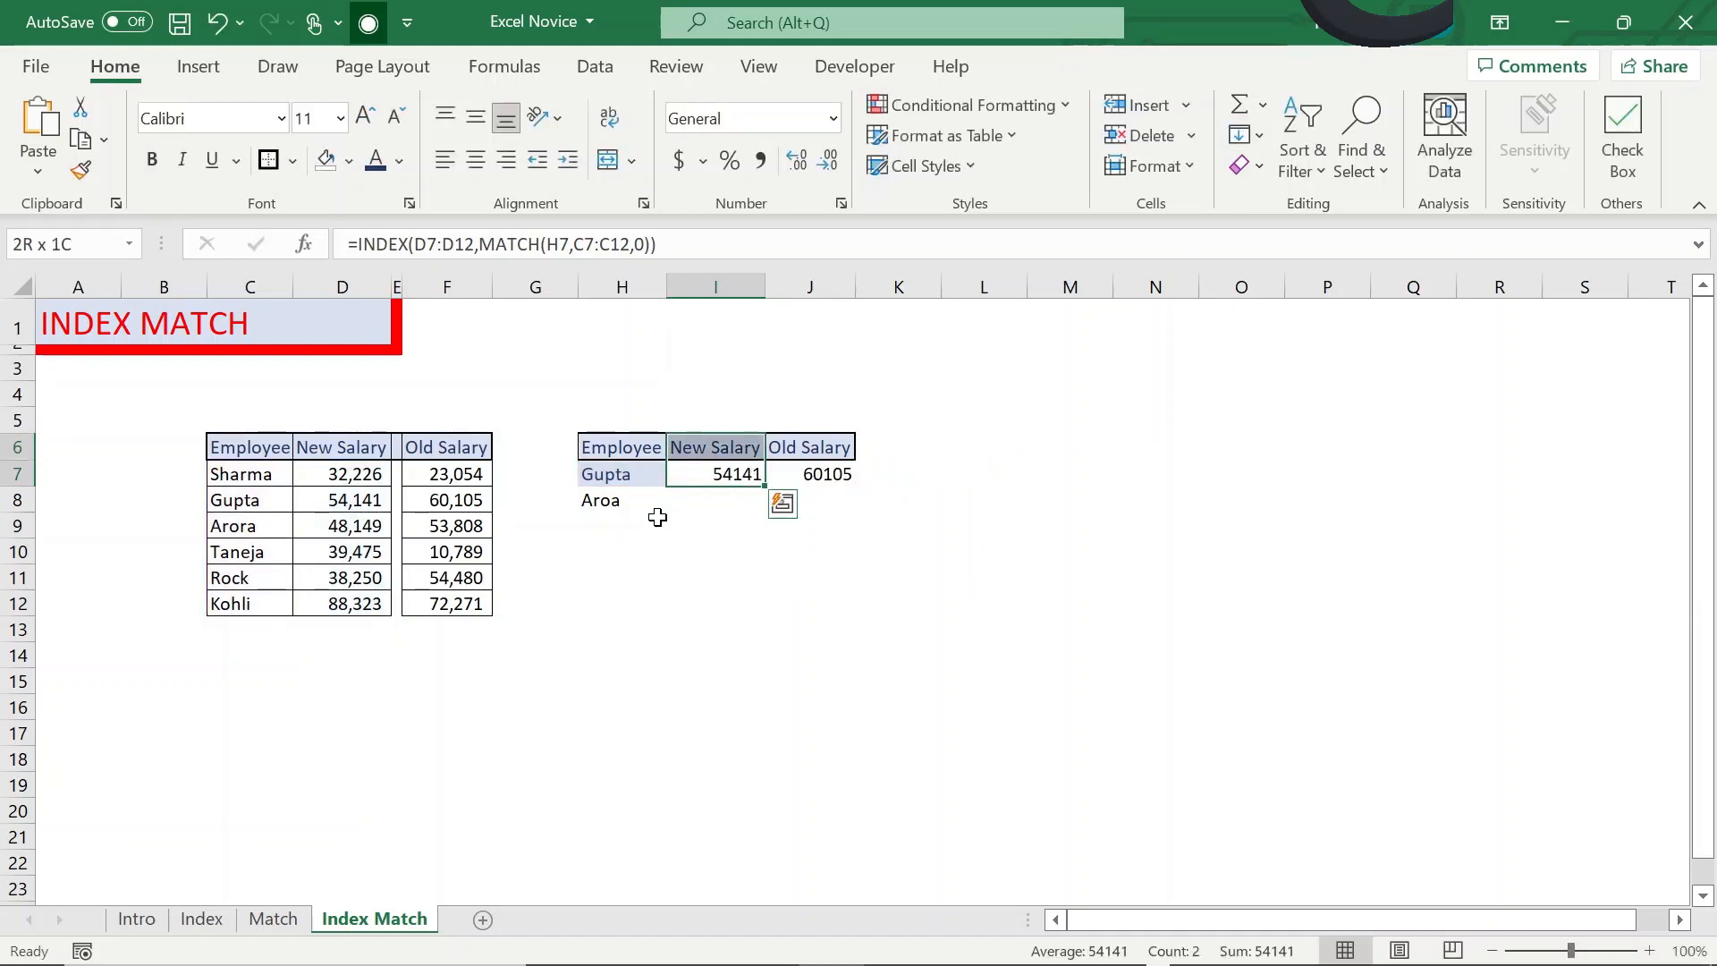
{"action": "key", "text": "F2"}
{"action": "key", "text": "shift+Home"}
{"action": "key", "text": "Left"}
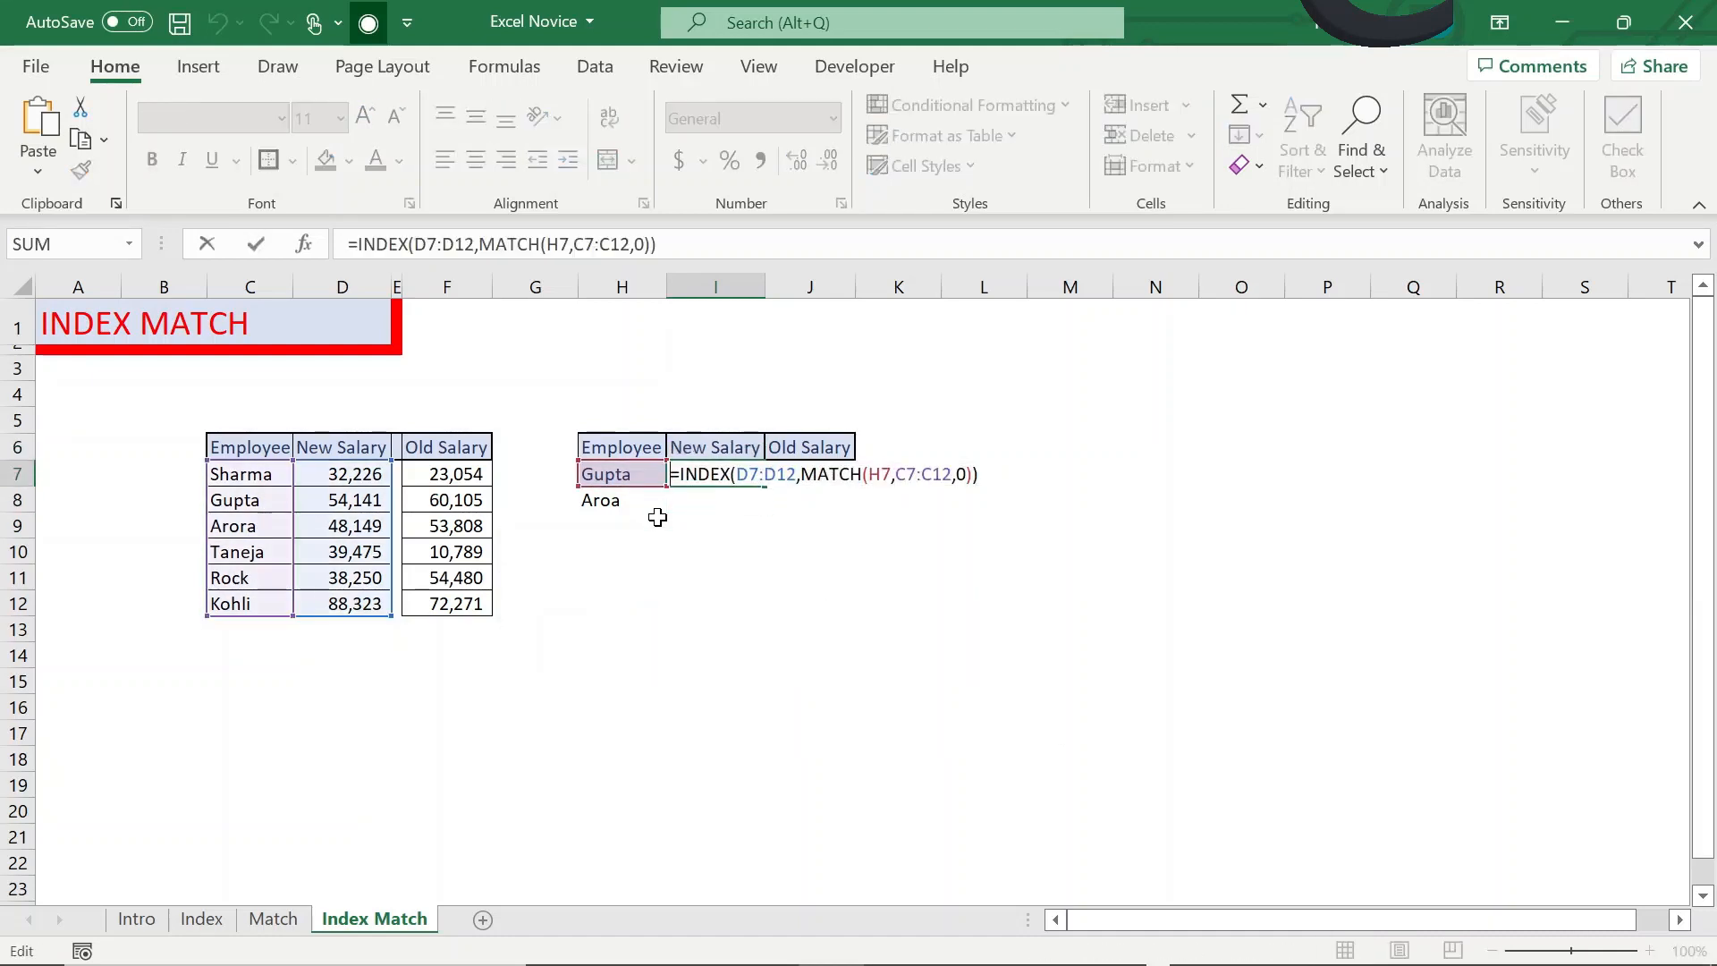
{"action": "key", "text": "Right"}
{"action": "key", "text": "Right"}
{"action": "key", "text": "Right"}
{"action": "key", "text": "Right"}
{"action": "key", "text": "Right"}
{"action": "key", "text": "Right"}
{"action": "key", "text": "Right"}
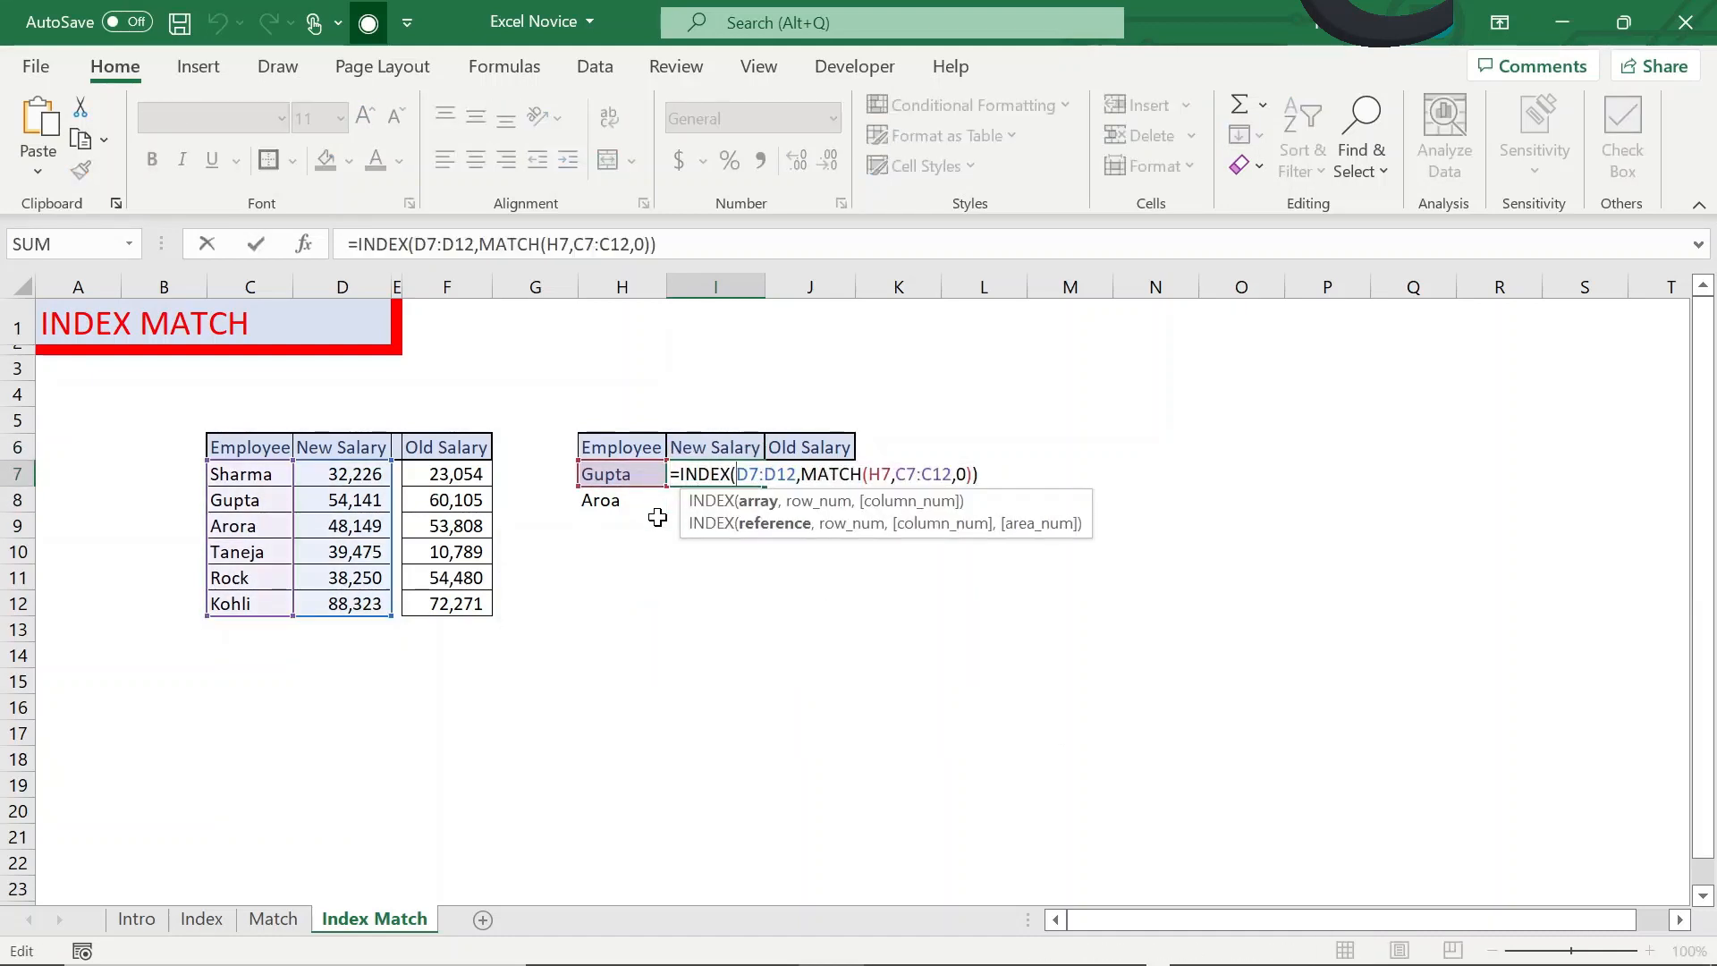
{"action": "key", "text": "F4"}
{"action": "key", "text": "Right"}
{"action": "key", "text": "Right"}
{"action": "key", "text": "F4"}
{"action": "key", "text": "Right"}
{"action": "key", "text": "Right"}
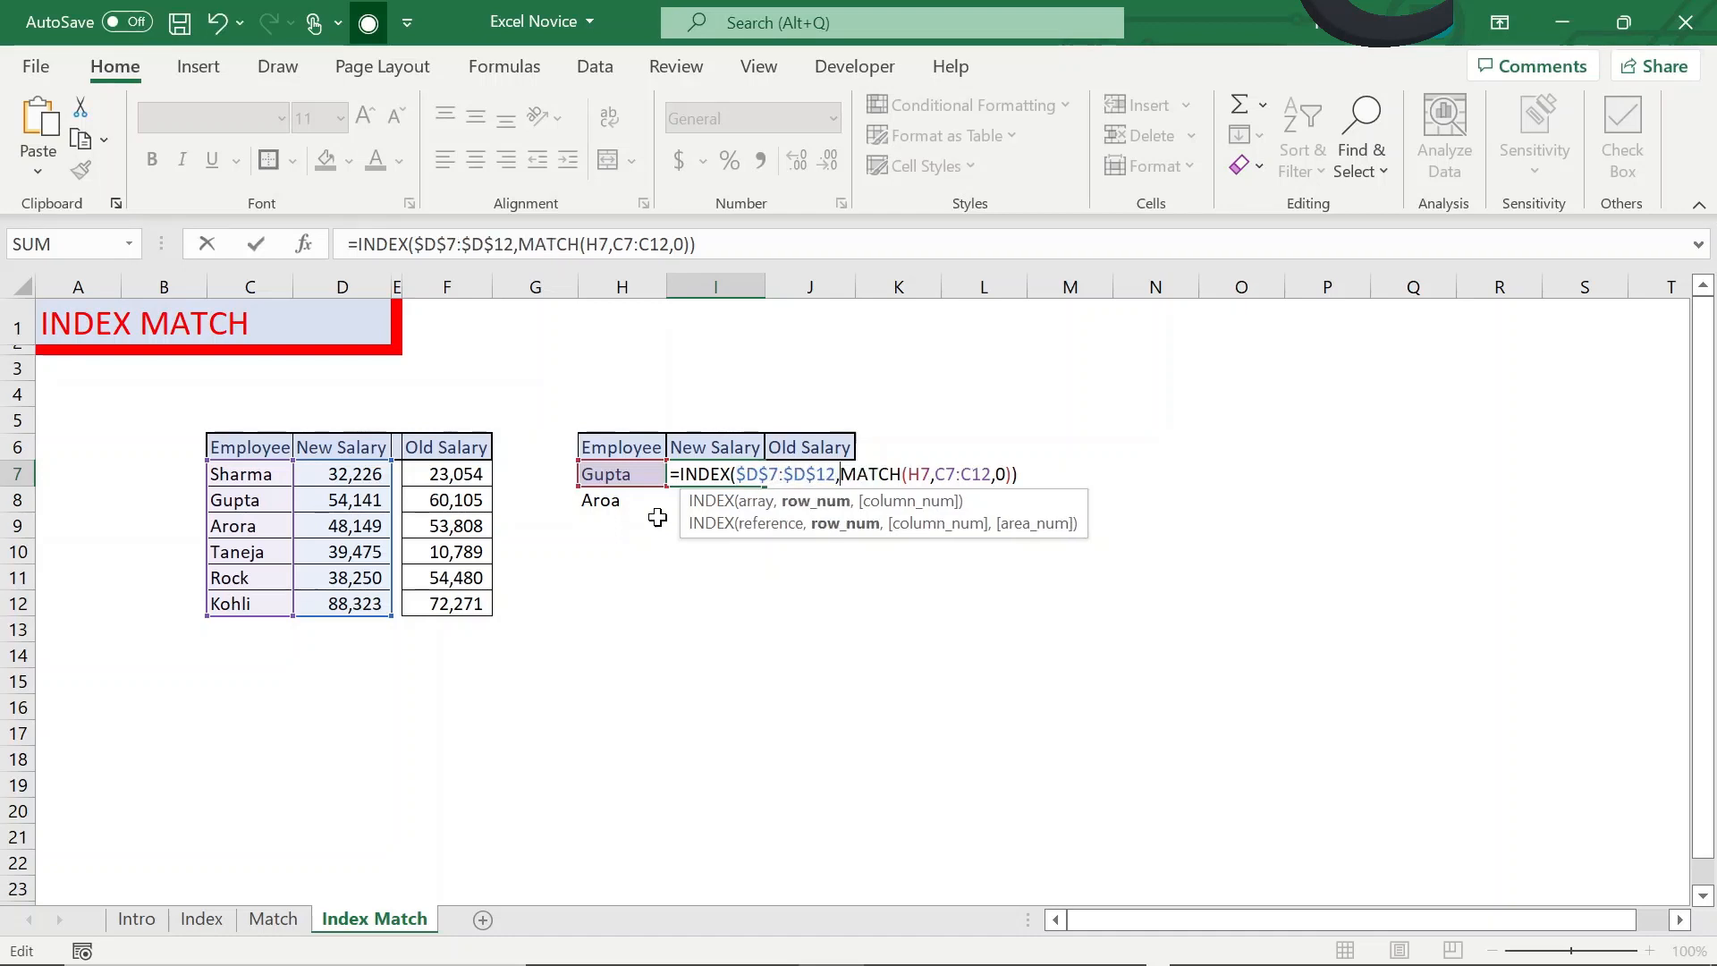
Make the MATCH lookup array in the I7 formula absolute as $C$7:$C$12
{"action": "key", "text": "Right"}
{"action": "key", "text": "Right"}
{"action": "key", "text": "Right"}
{"action": "key", "text": "Right"}
{"action": "key", "text": "Right"}
{"action": "key", "text": "Right"}
{"action": "key", "text": "Right"}
{"action": "key", "text": "Right"}
{"action": "key", "text": "F4"}
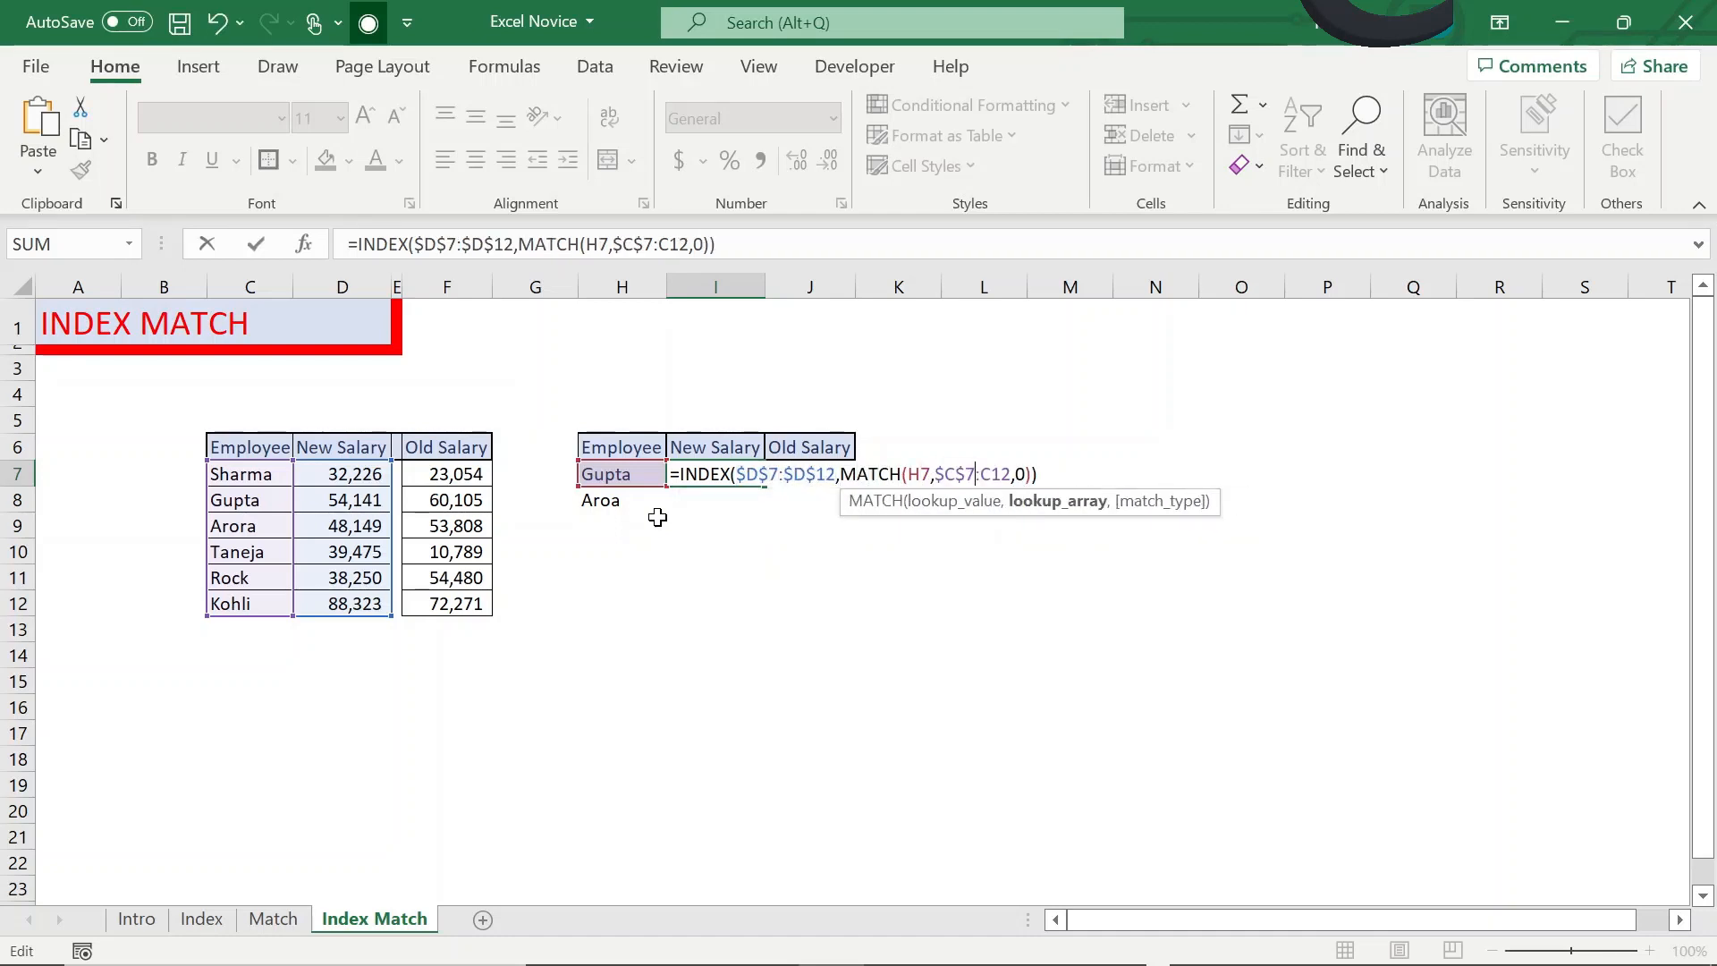
{"action": "key", "text": "F4"}
{"action": "key", "text": "Return"}
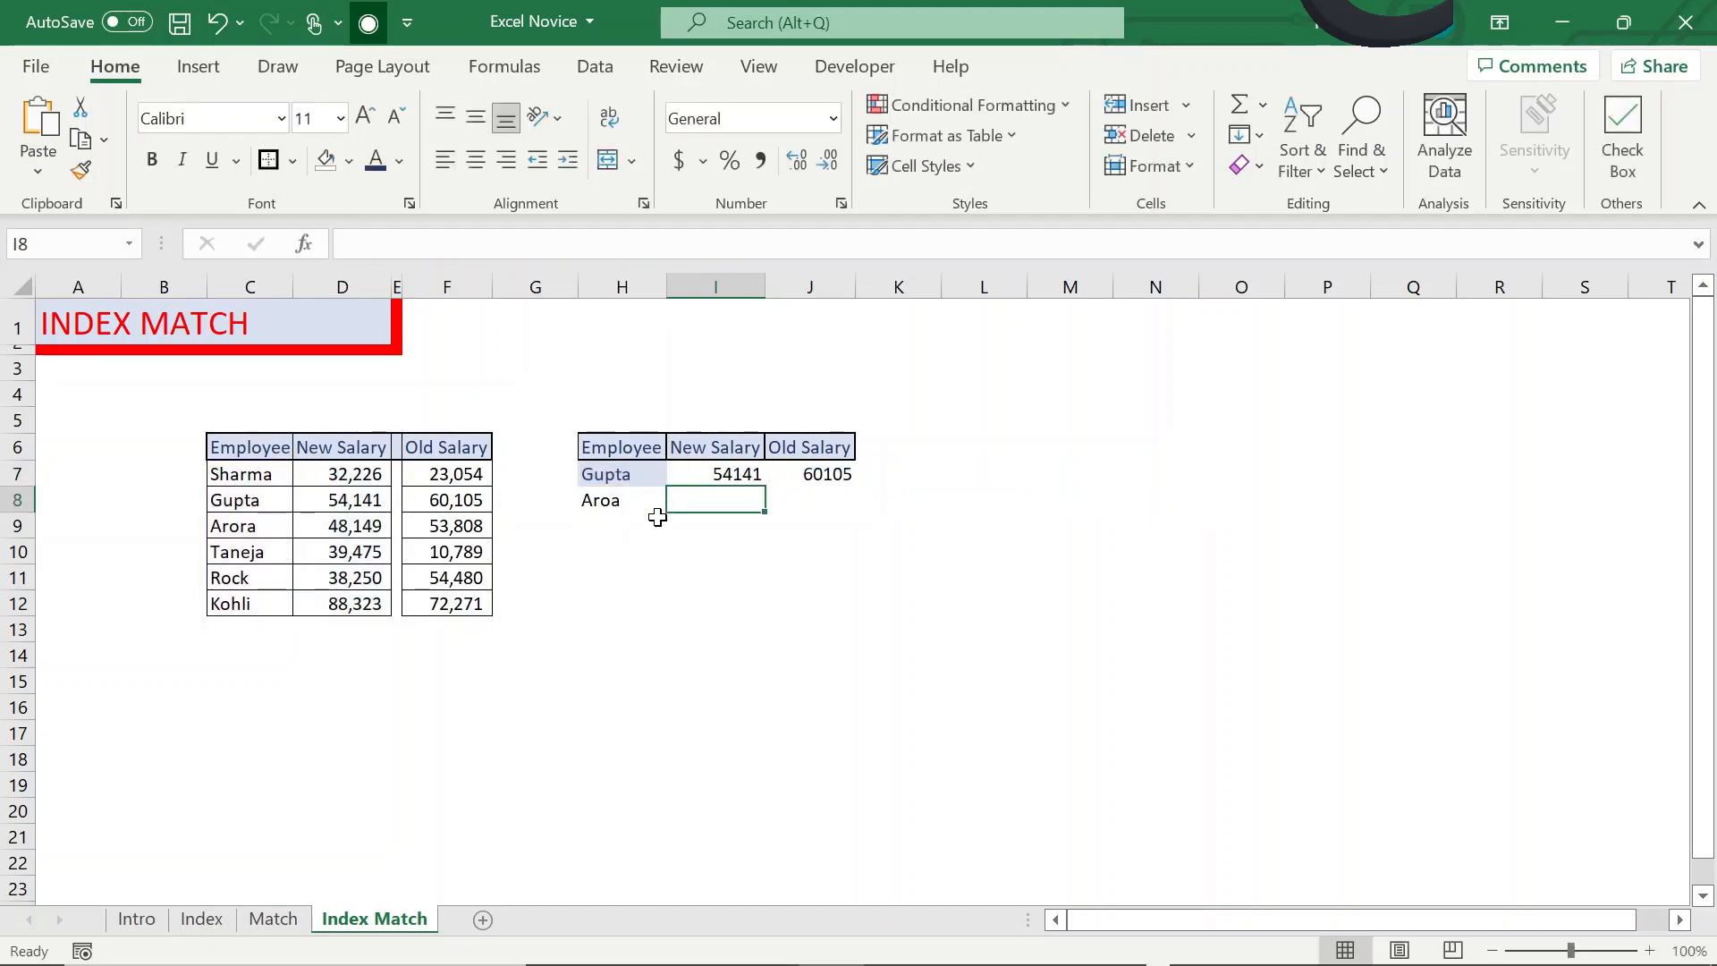
Fill the New Salary formula down into I8 and check its references
{"action": "key", "text": "ctrl+d"}
{"action": "key", "text": "F2"}
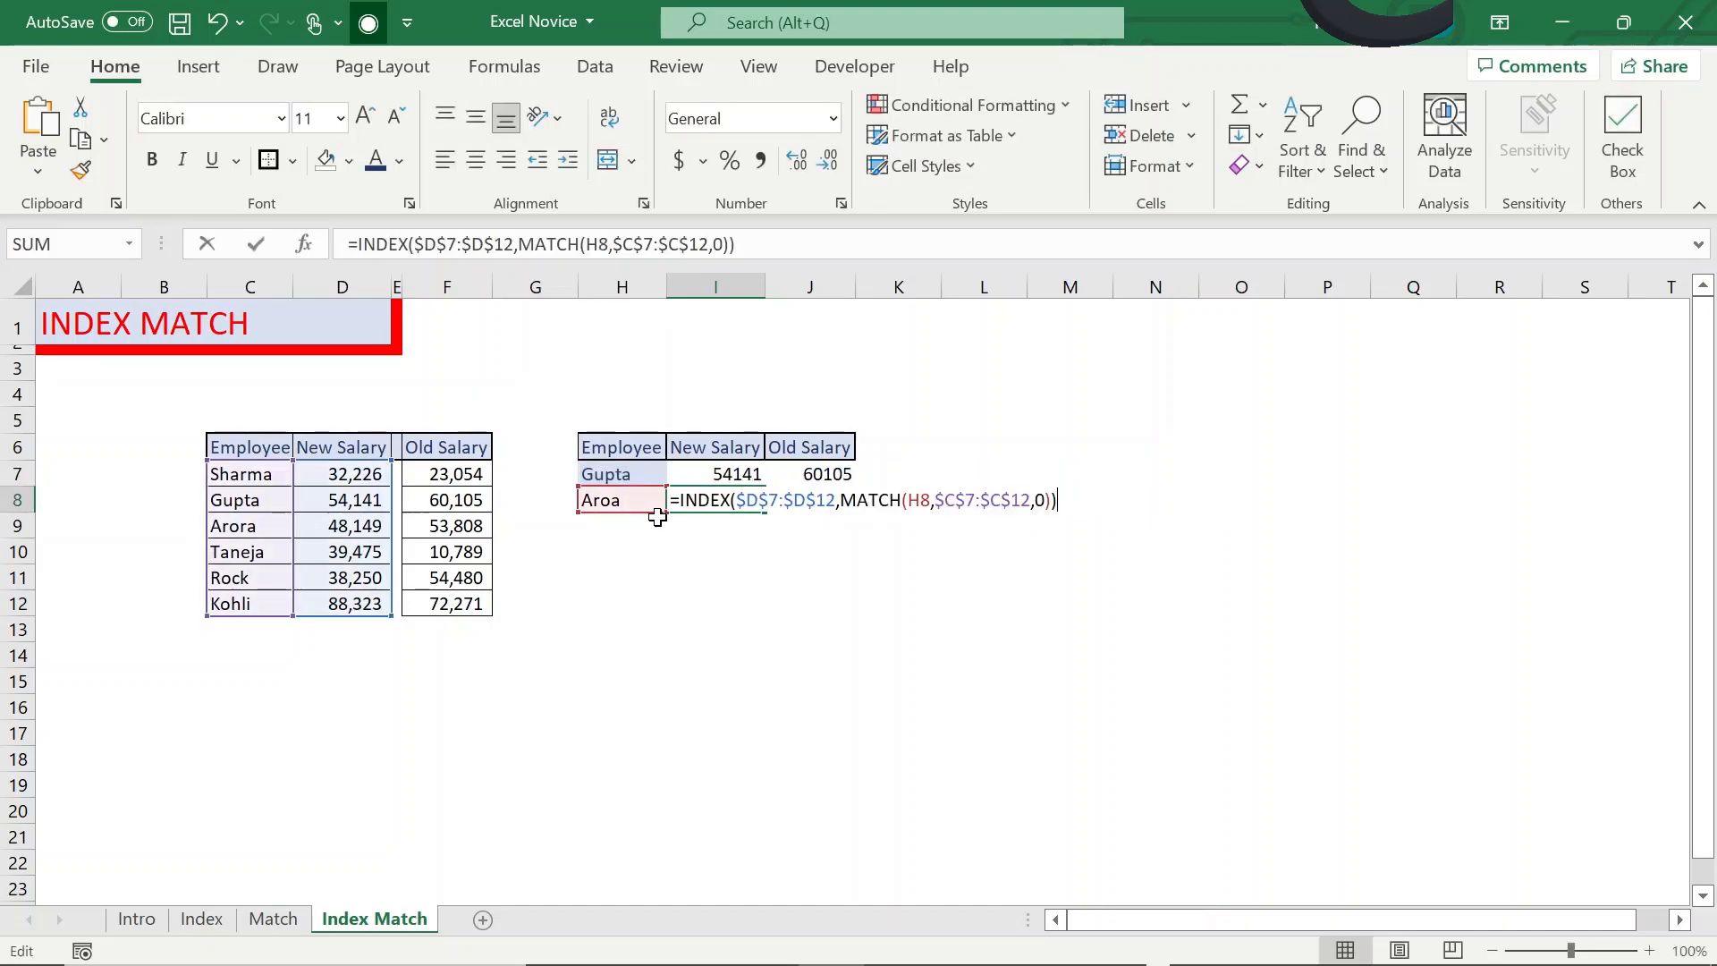
{"action": "key", "text": "Left"}
{"action": "key", "text": "Left"}
{"action": "key", "text": "Left"}
{"action": "key", "text": "Left"}
{"action": "key", "text": "Left"}
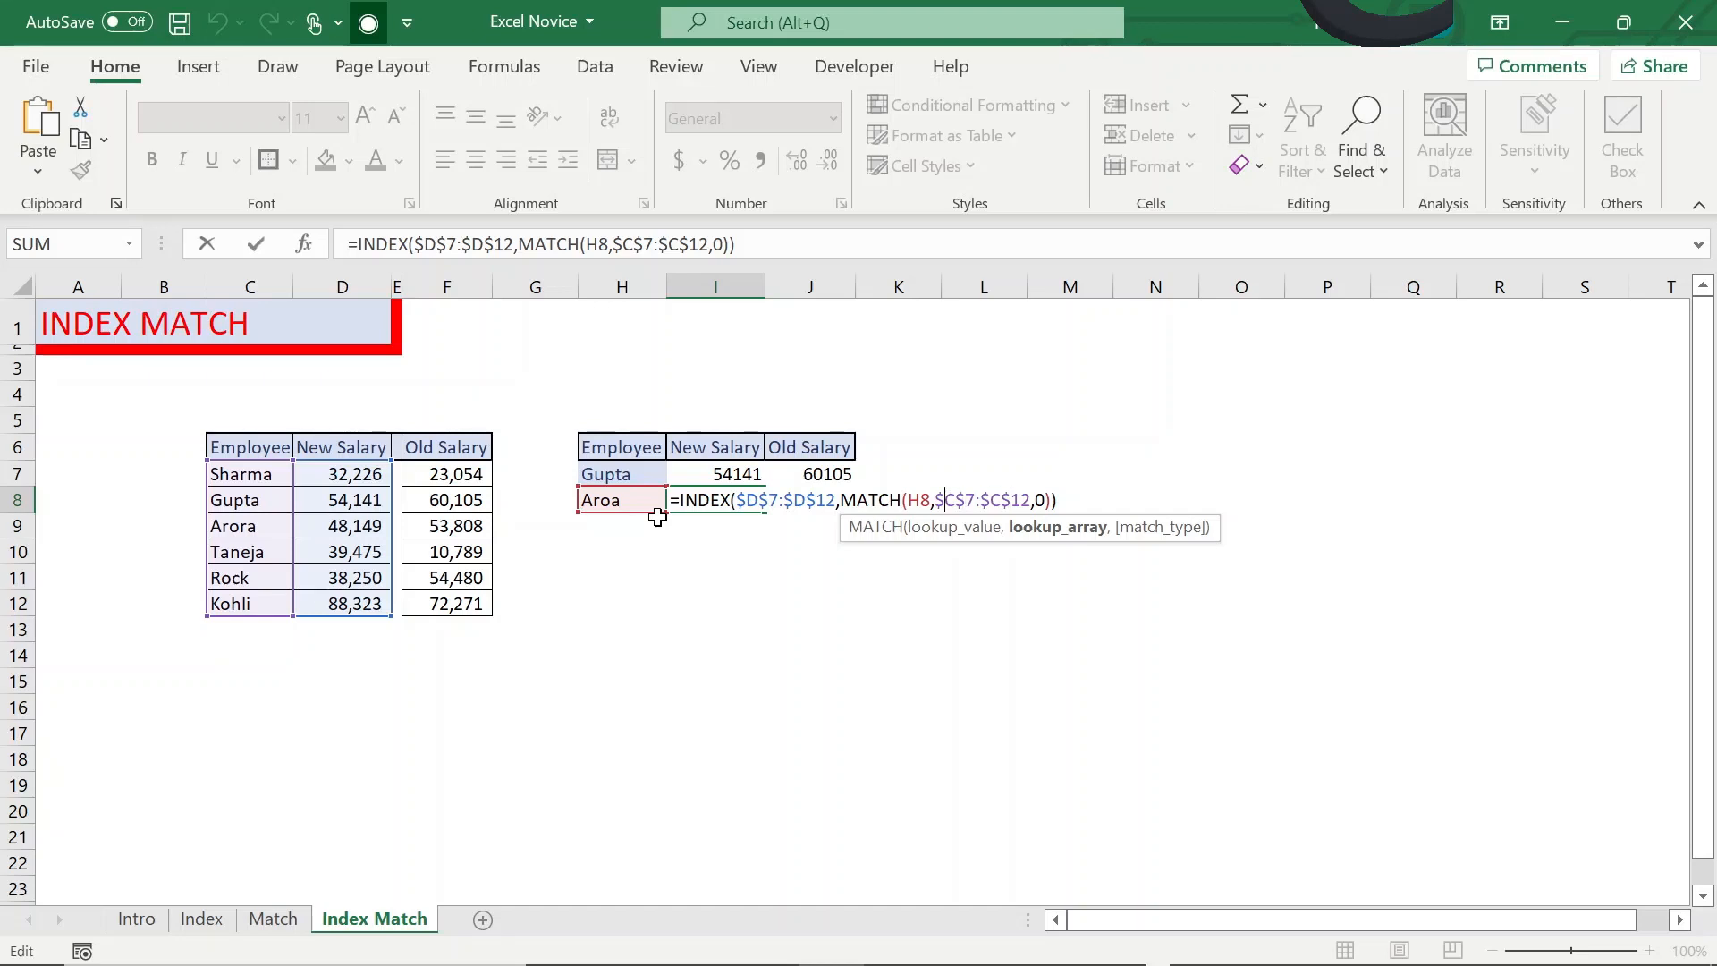
{"action": "key", "text": "Escape"}
Correct the spelling of the employee name in H8 to match the Employee column
{"action": "key", "text": "Left"}
{"action": "key", "text": "F2"}
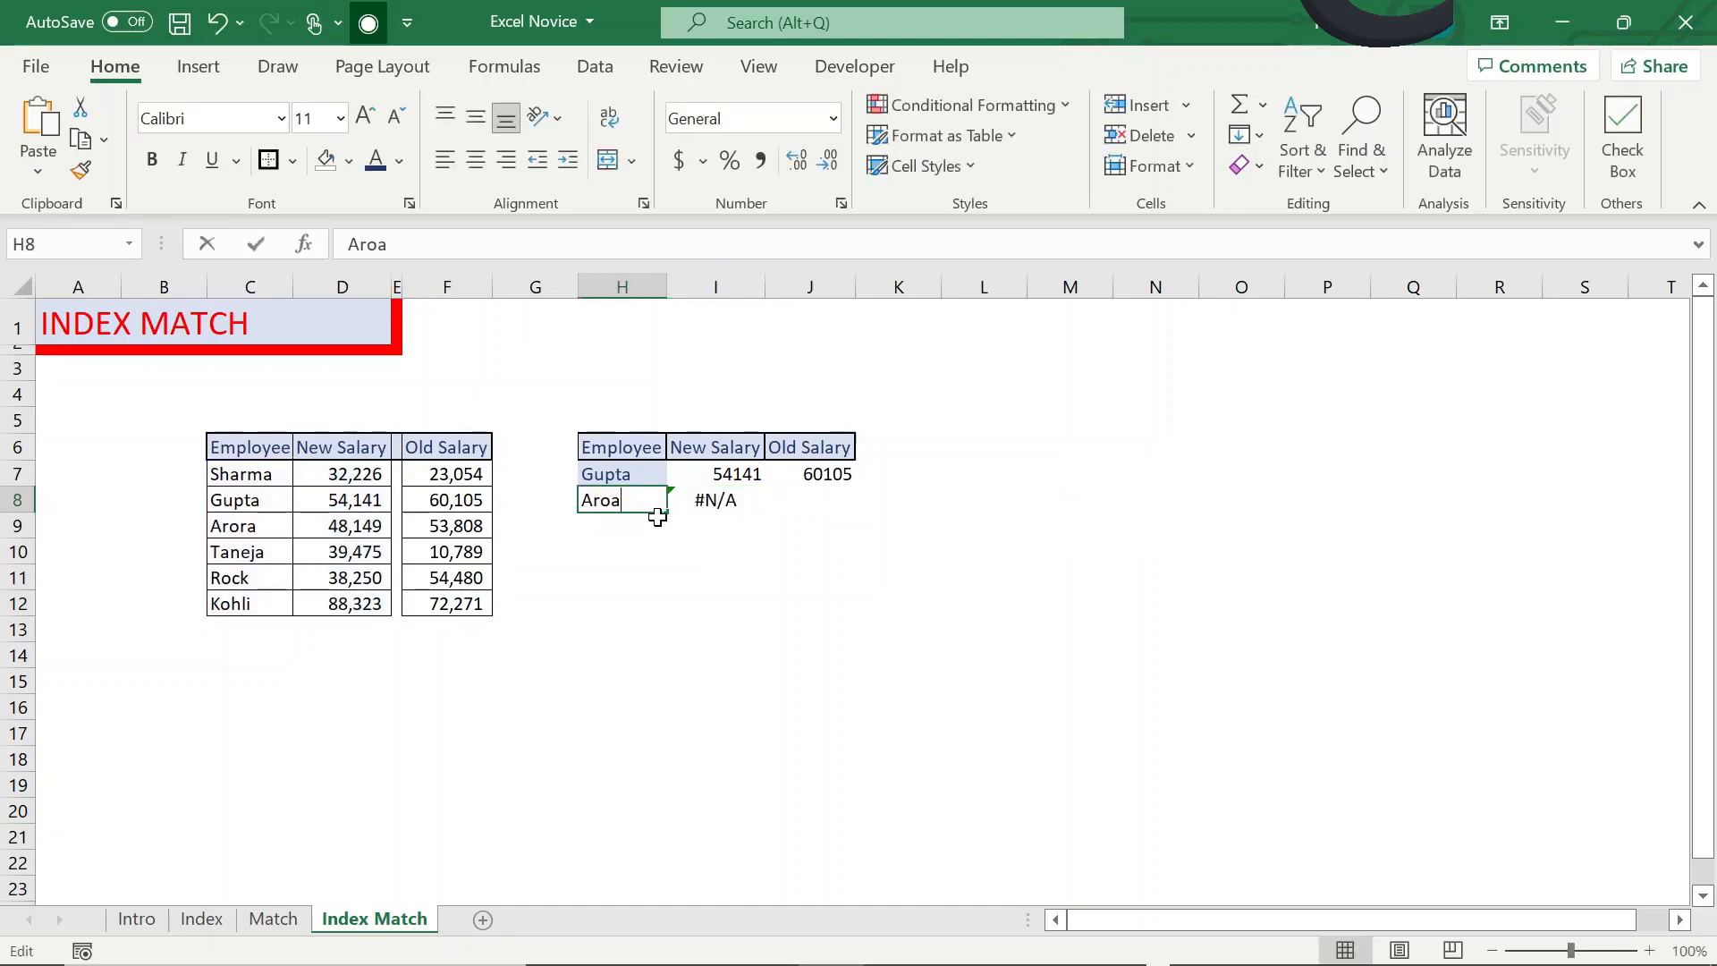
{"action": "type", "text": "r"}
{"action": "key", "text": "Tab"}
Try pasting the text of the I8 New Salary formula into J8
{"action": "key", "text": "F2"}
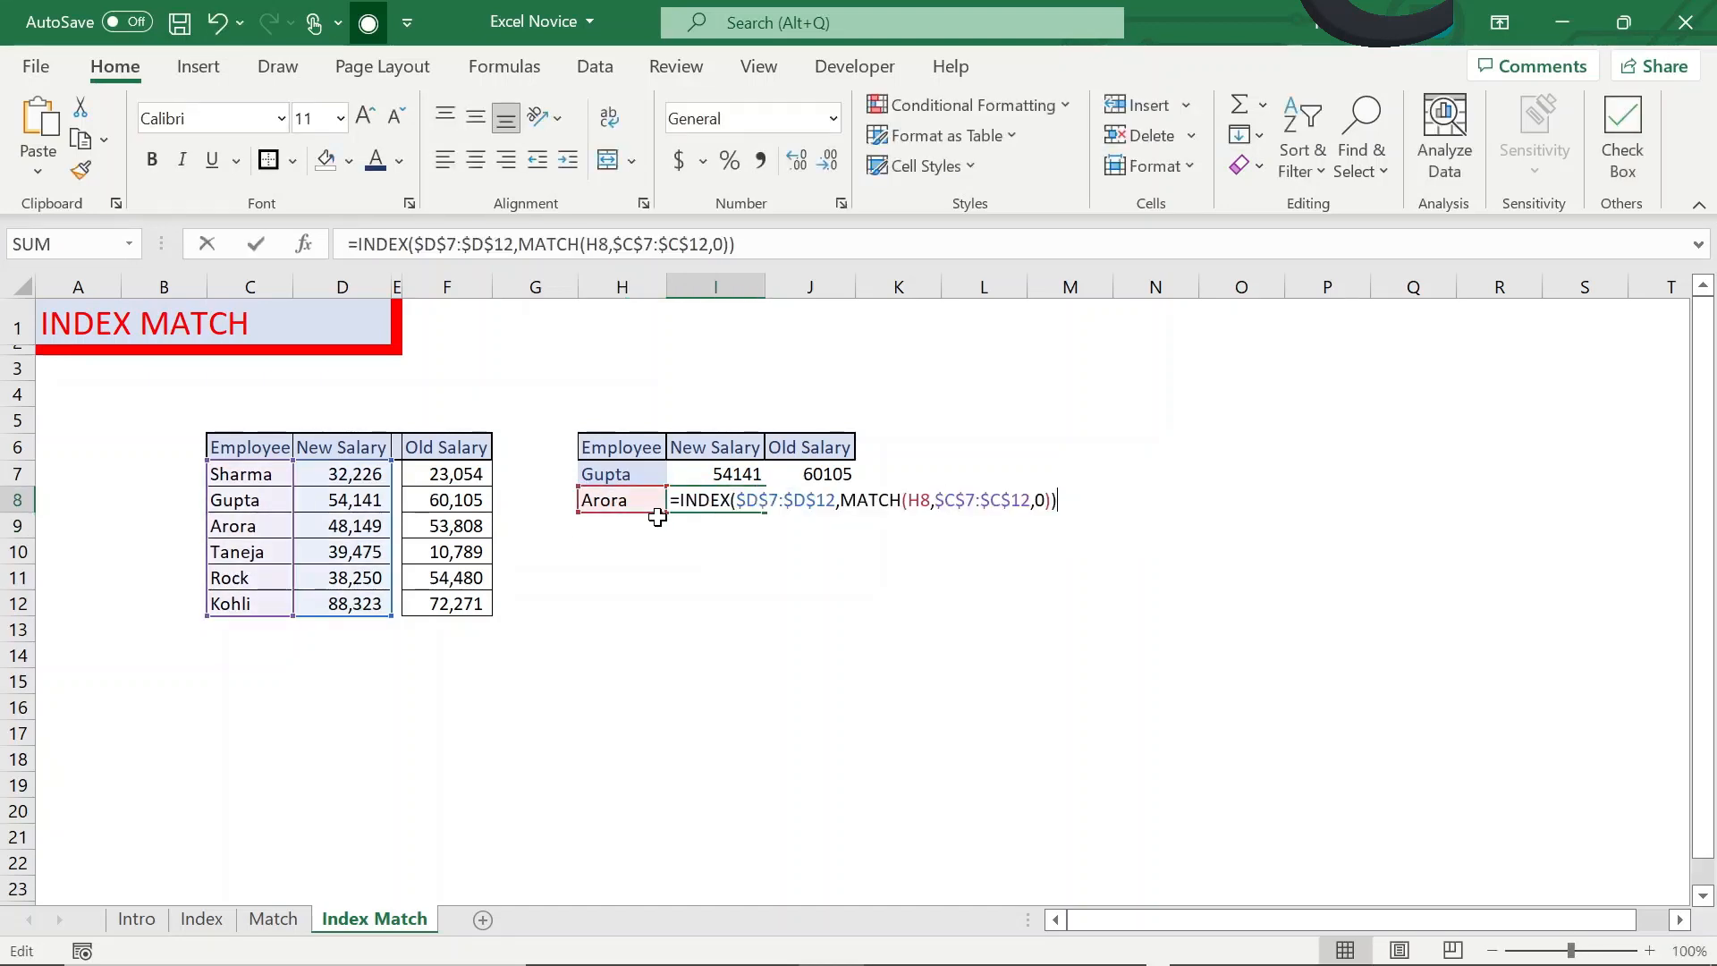
{"action": "key", "text": "Escape"}
{"action": "key", "text": "F2"}
{"action": "key", "text": "shift+Home"}
{"action": "key", "text": "ctrl+c"}
{"action": "key", "text": "Tab"}
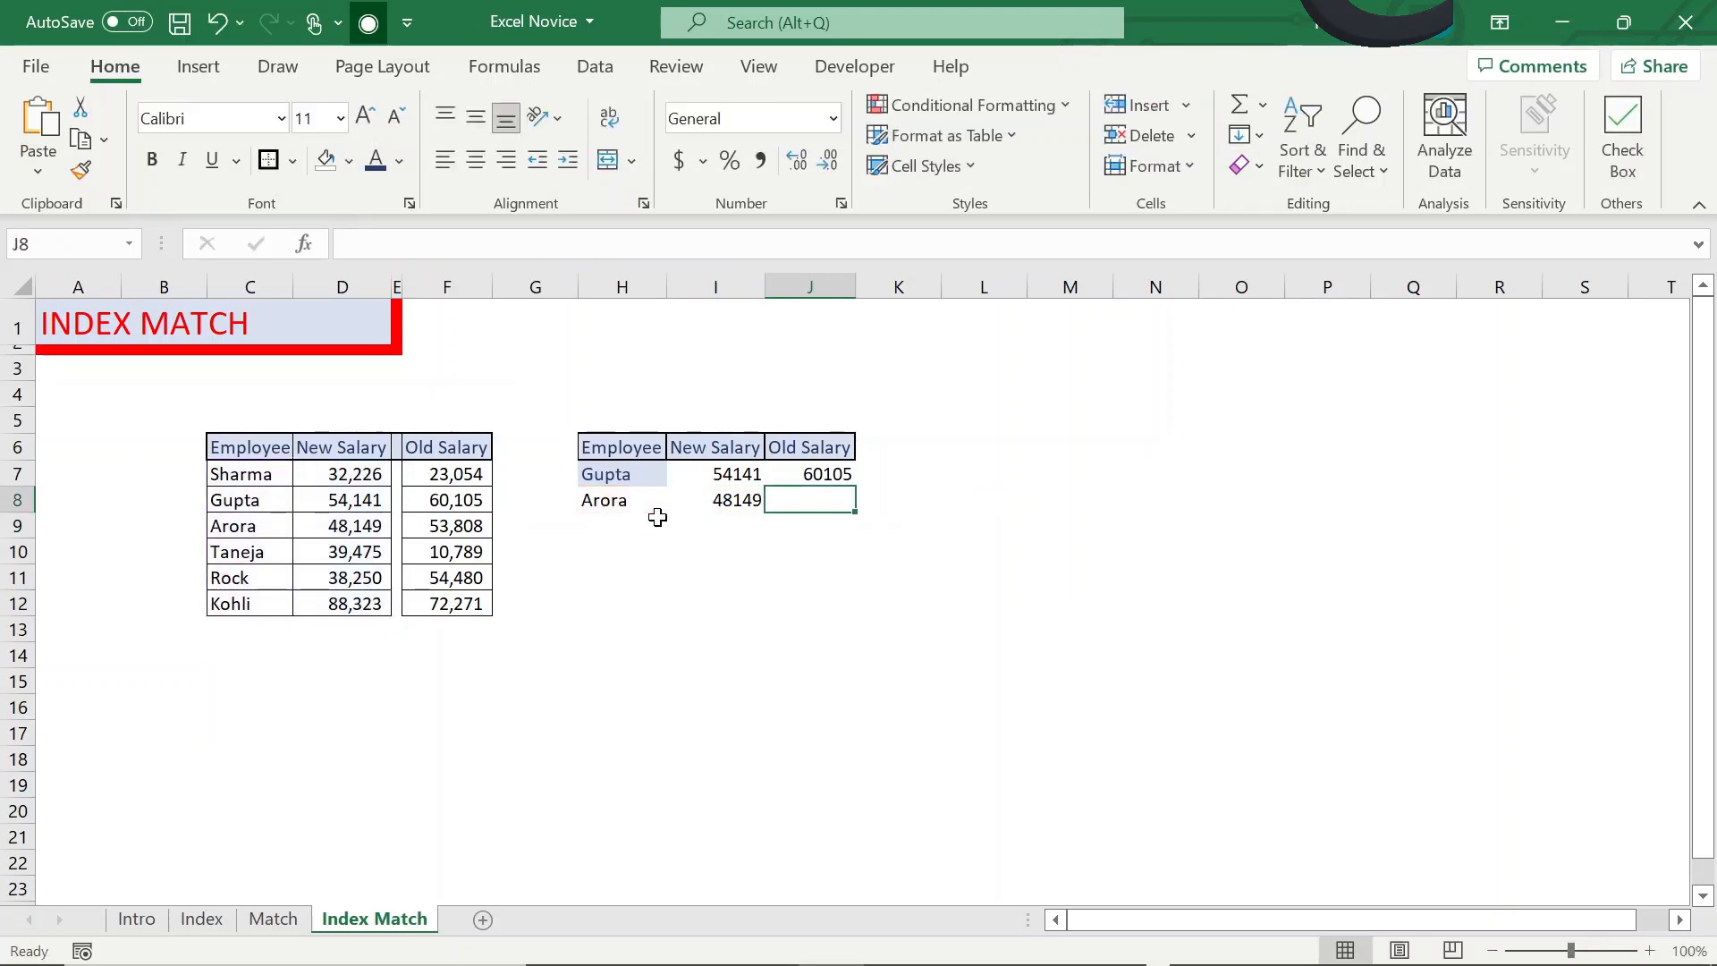
{"action": "key", "text": "ctrl+v"}
{"action": "key", "text": "F2"}
{"action": "key", "text": "Escape"}
Try filling the J7 Old Salary formula with its relative ranges down into J8
{"action": "key", "text": "Up"}
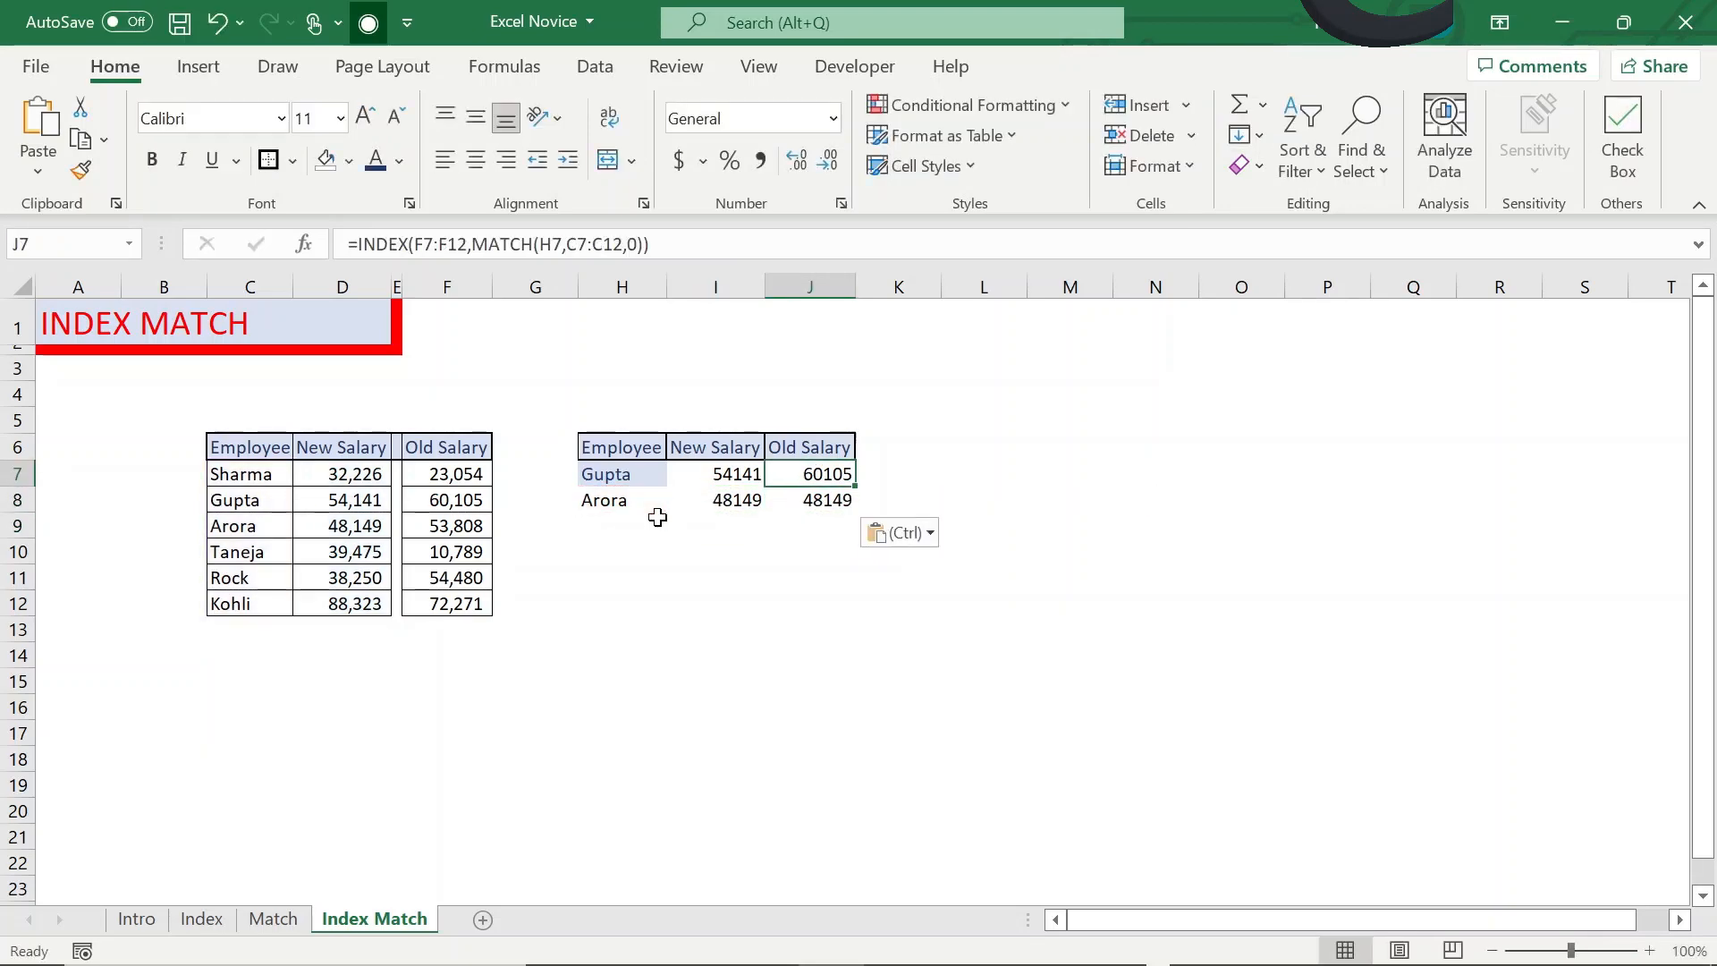
{"action": "key", "text": "F2"}
{"action": "key", "text": "Return"}
{"action": "key", "text": "ctrl+d"}
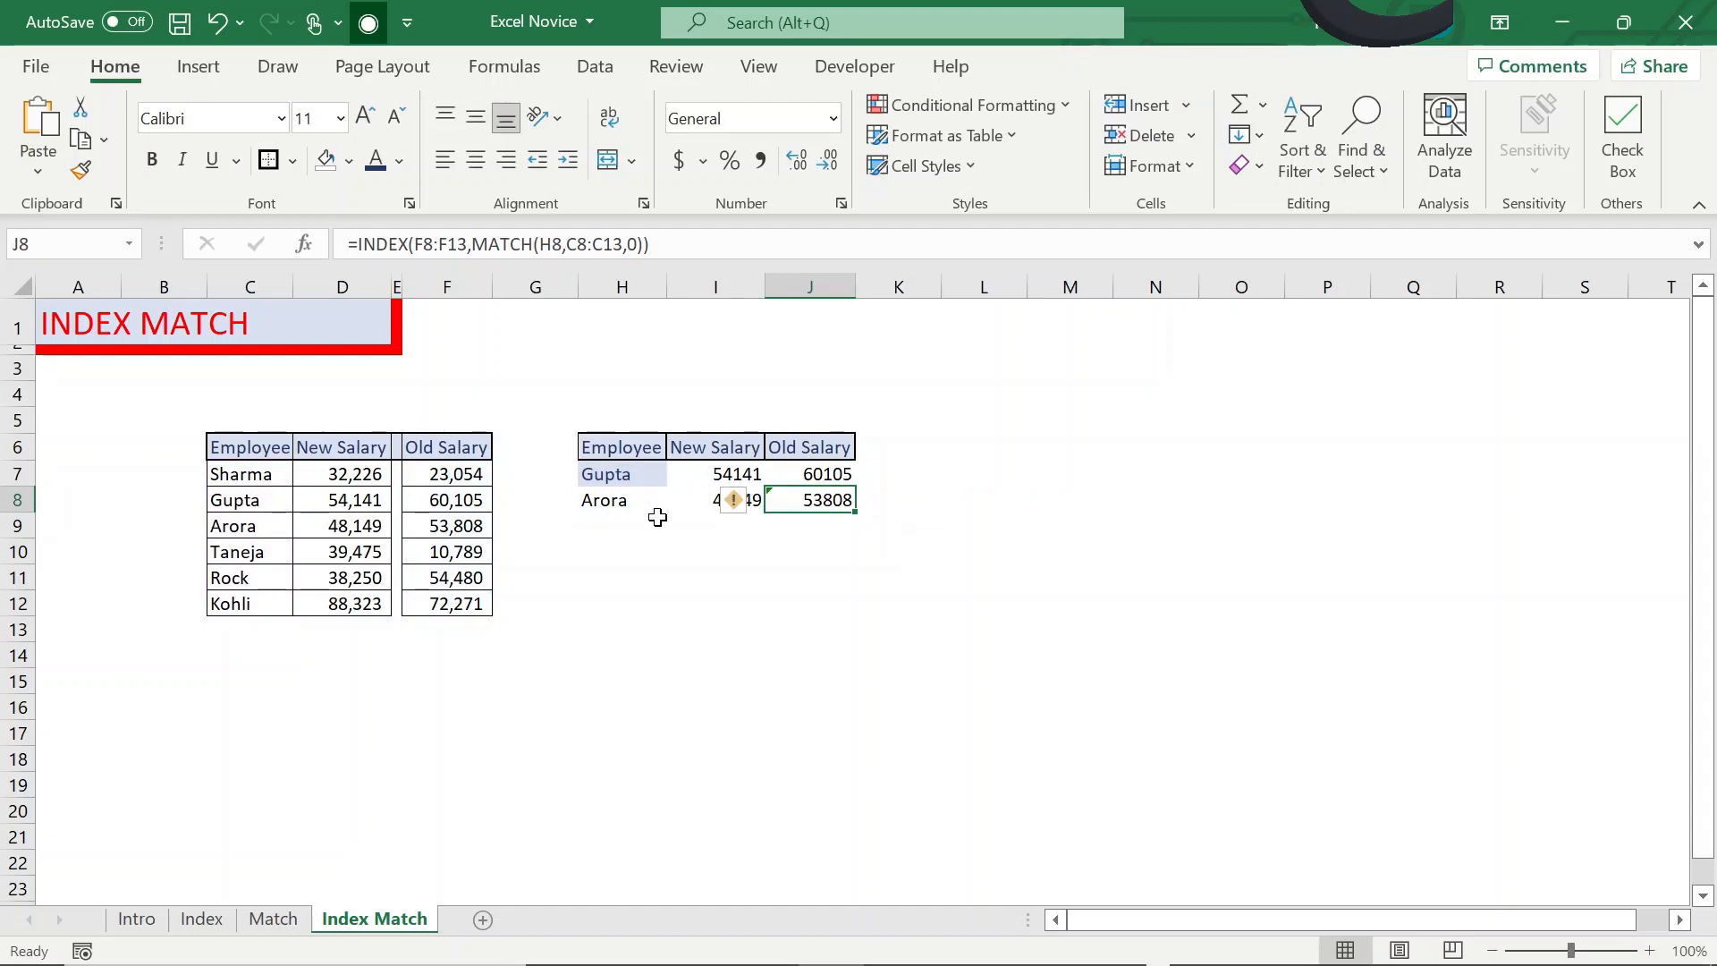
{"action": "key", "text": "F2"}
{"action": "key", "text": "Escape"}
Replace the J8 formula with the exact formula text copied from J7
{"action": "key", "text": "Up"}
{"action": "key", "text": "Left"}
{"action": "key", "text": "Left"}
{"action": "key", "text": "Left"}
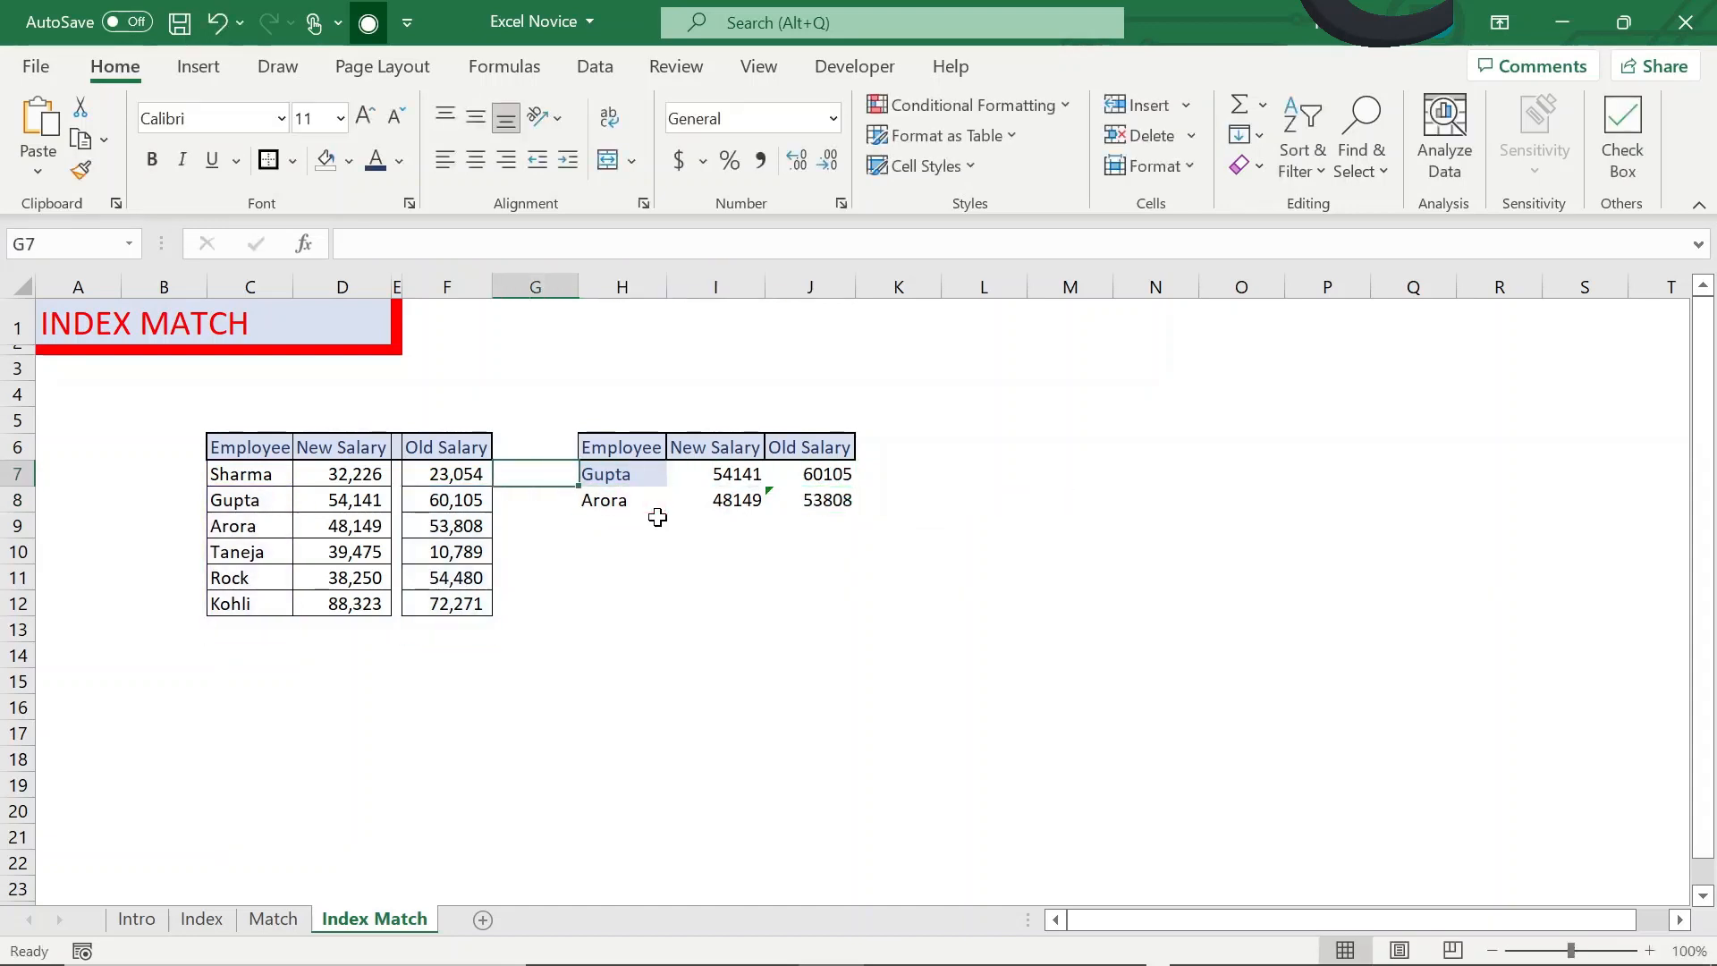
{"action": "key", "text": "Right"}
{"action": "key", "text": "Right"}
{"action": "key", "text": "Right"}
{"action": "key", "text": "F2"}
{"action": "key", "text": "Return"}
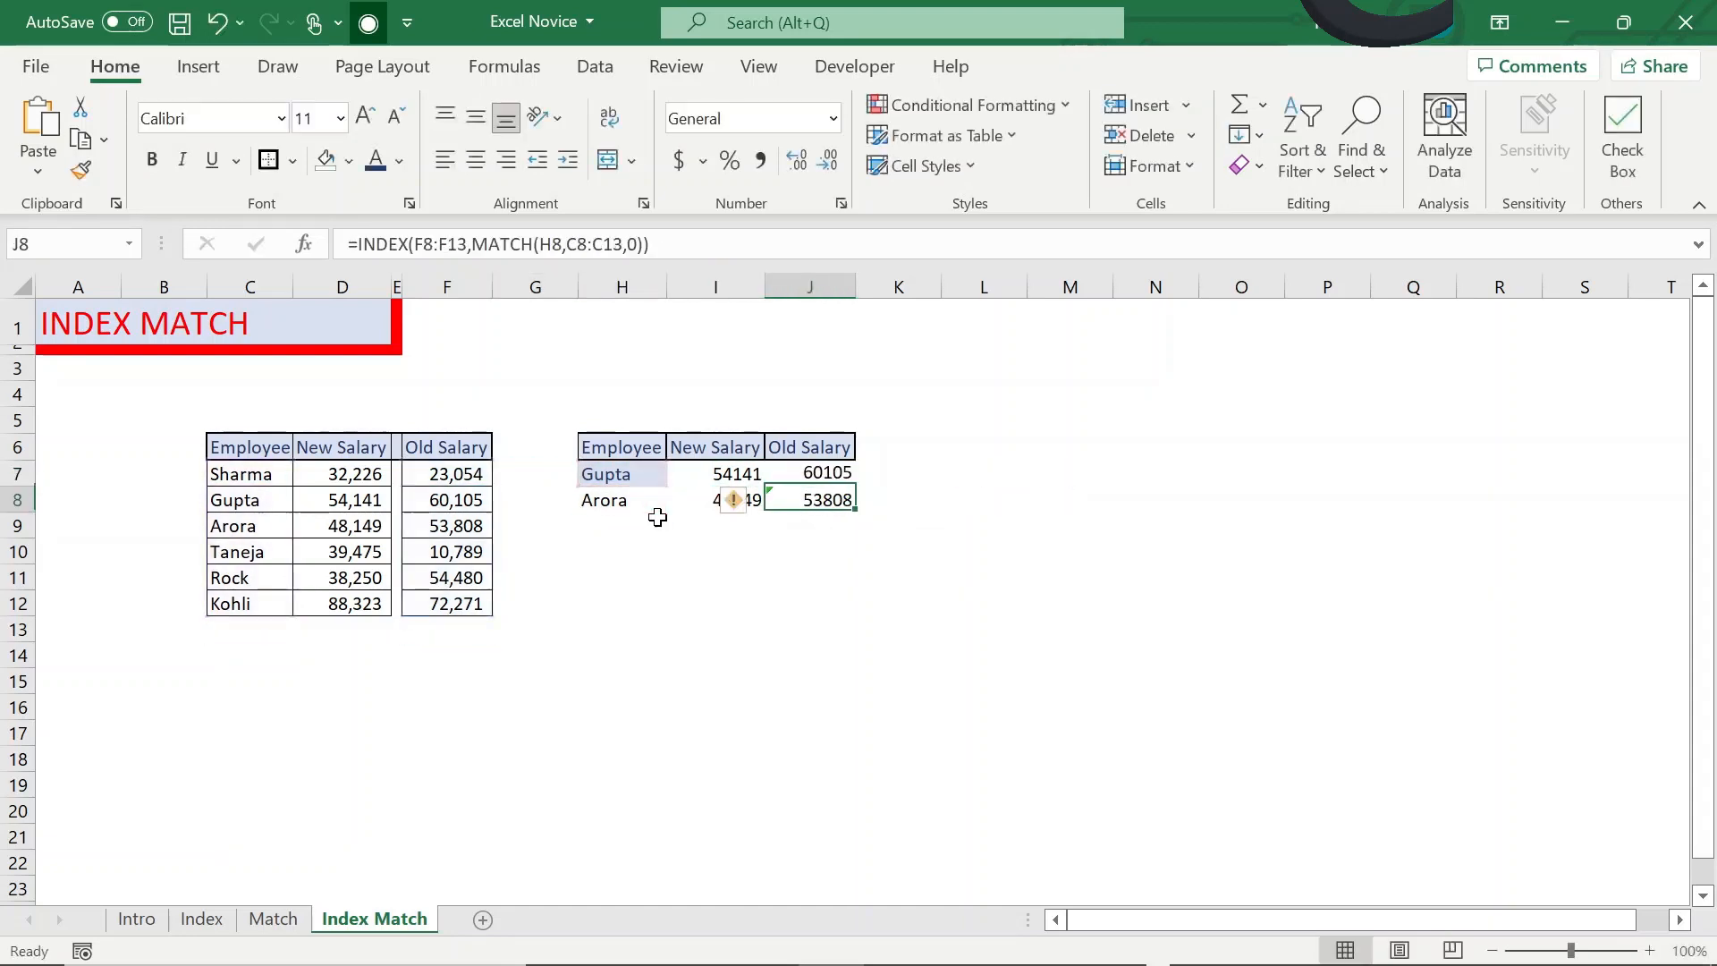
{"action": "key", "text": "F2"}
{"action": "key", "text": "Home"}
{"action": "key", "text": "shift+End"}
{"action": "key", "text": "ctrl+v"}
{"action": "key", "text": "Return"}
Change the MATCH lookup value in the J8 formula to H8
{"action": "key", "text": "Up"}
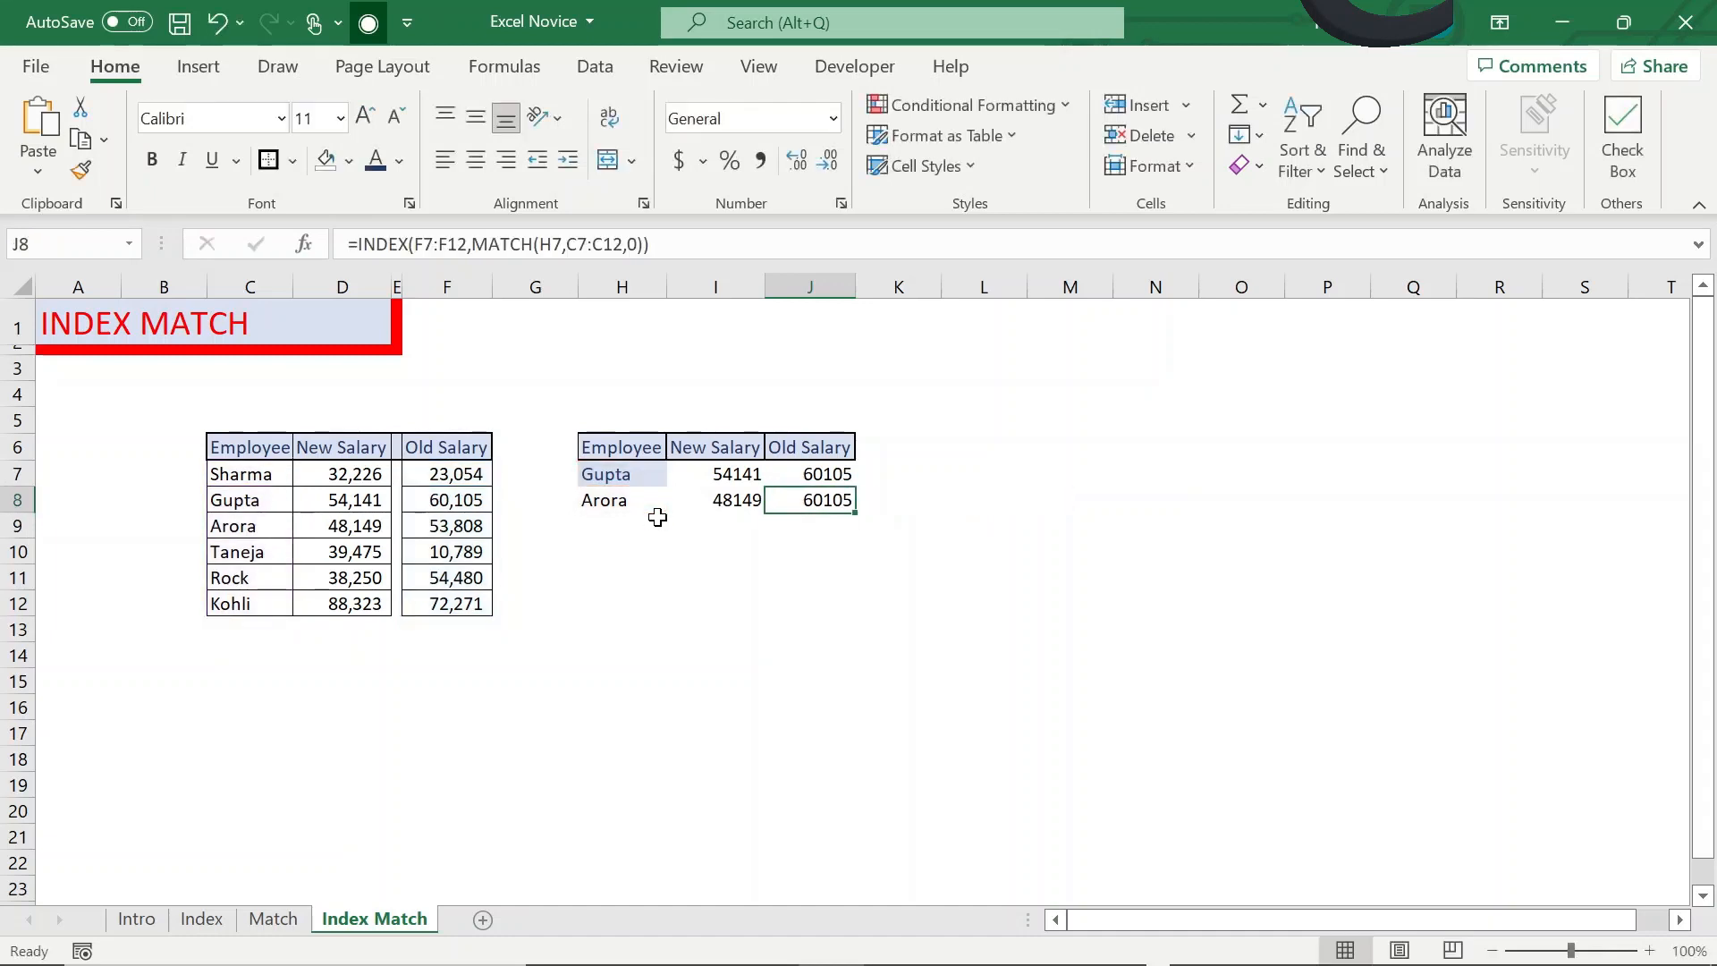
{"action": "key", "text": "F2"}
{"action": "key", "text": "Left"}
{"action": "key", "text": "Left"}
{"action": "key", "text": "Left"}
{"action": "key", "text": "Left"}
{"action": "key", "text": "Left"}
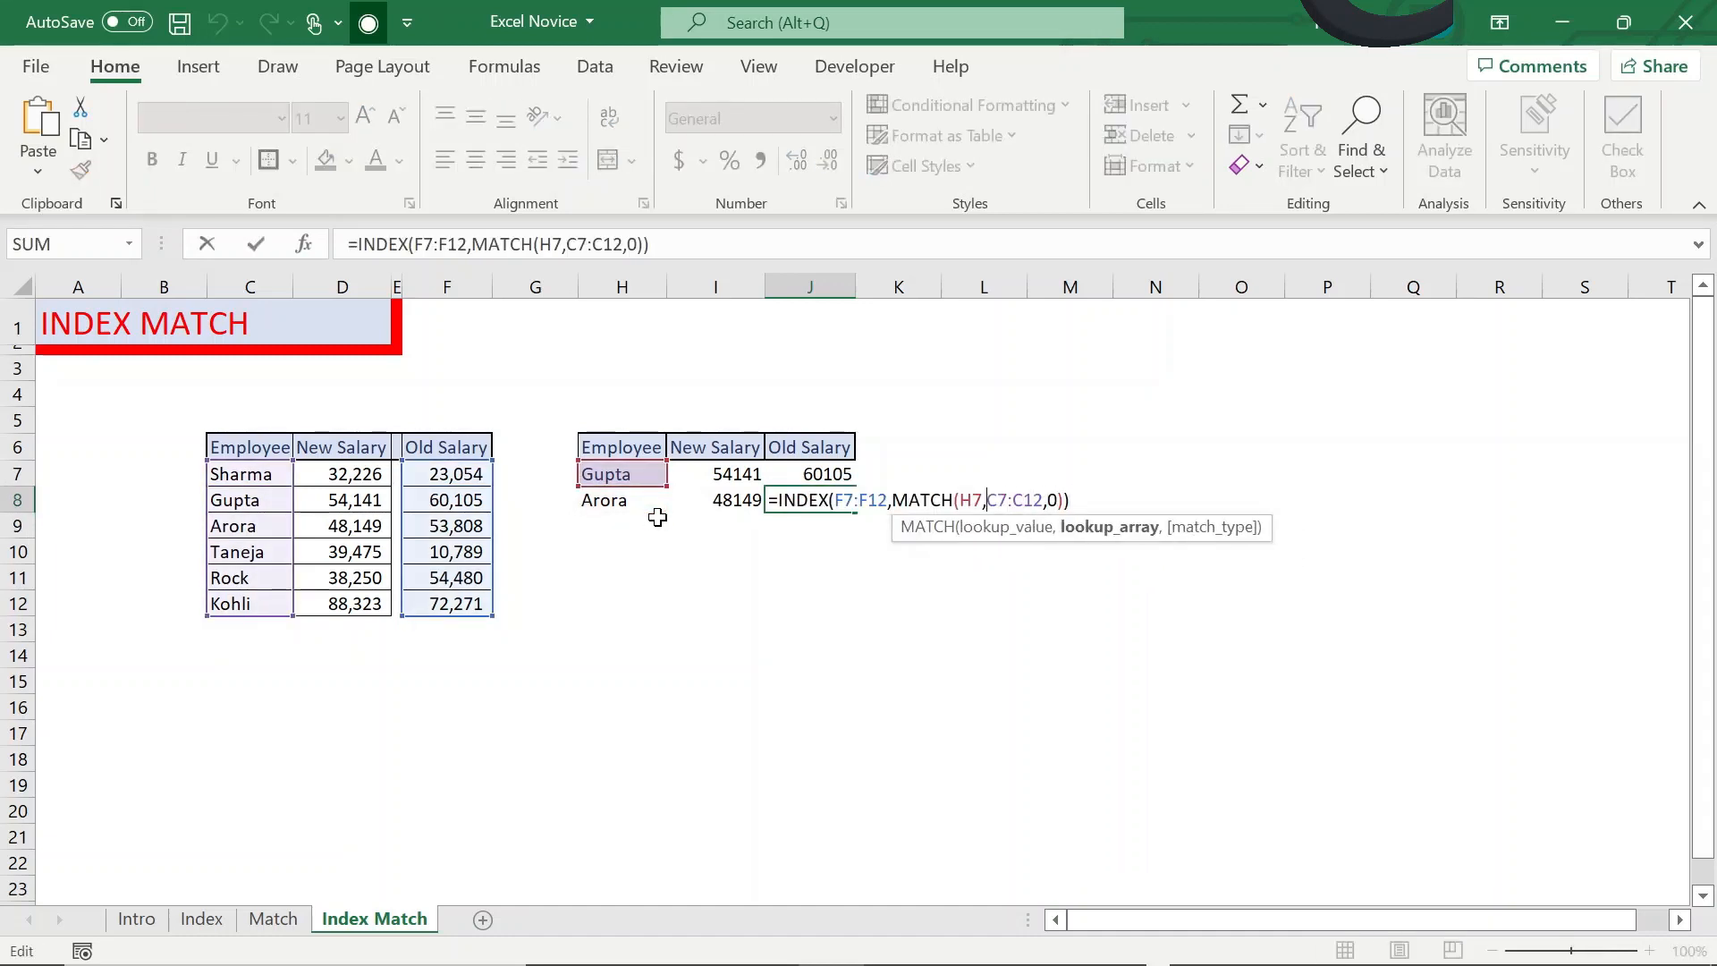
{"action": "key", "text": "Left"}
{"action": "key", "text": "Left"}
{"action": "key", "text": "Left"}
{"action": "key", "text": "Left"}
{"action": "key", "text": "Left"}
{"action": "key", "text": "Right"}
{"action": "key", "text": "Right"}
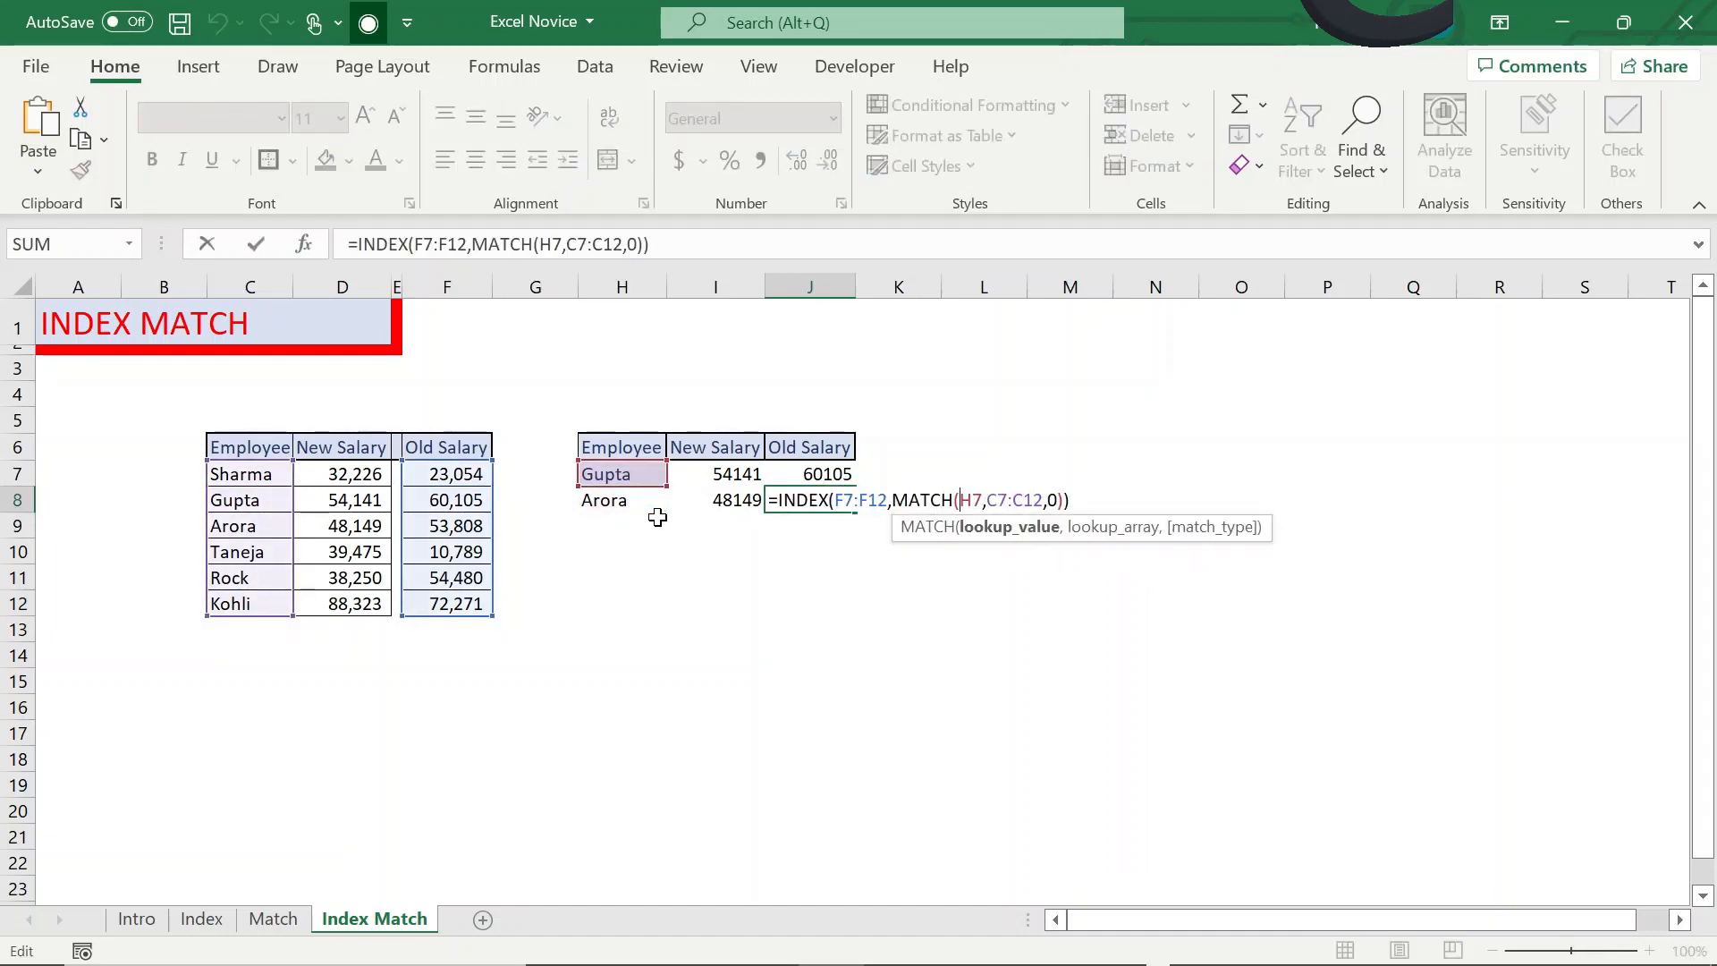
{"action": "key", "text": "BackSpace"}
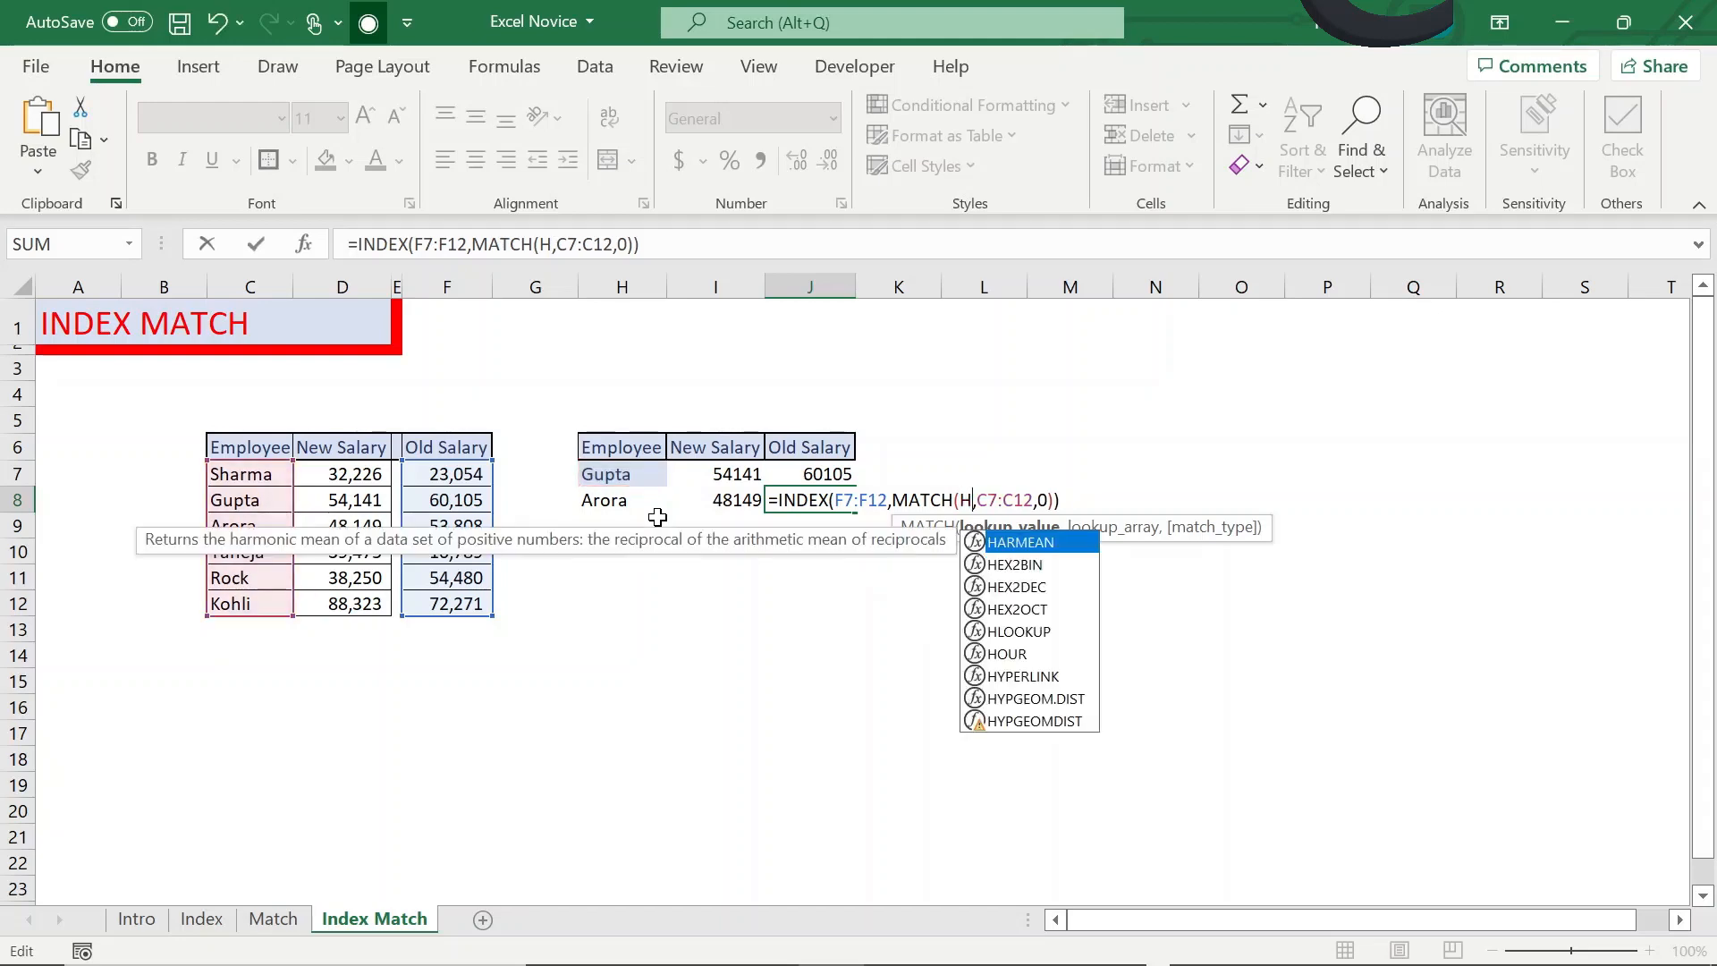
{"action": "type", "text": "8"}
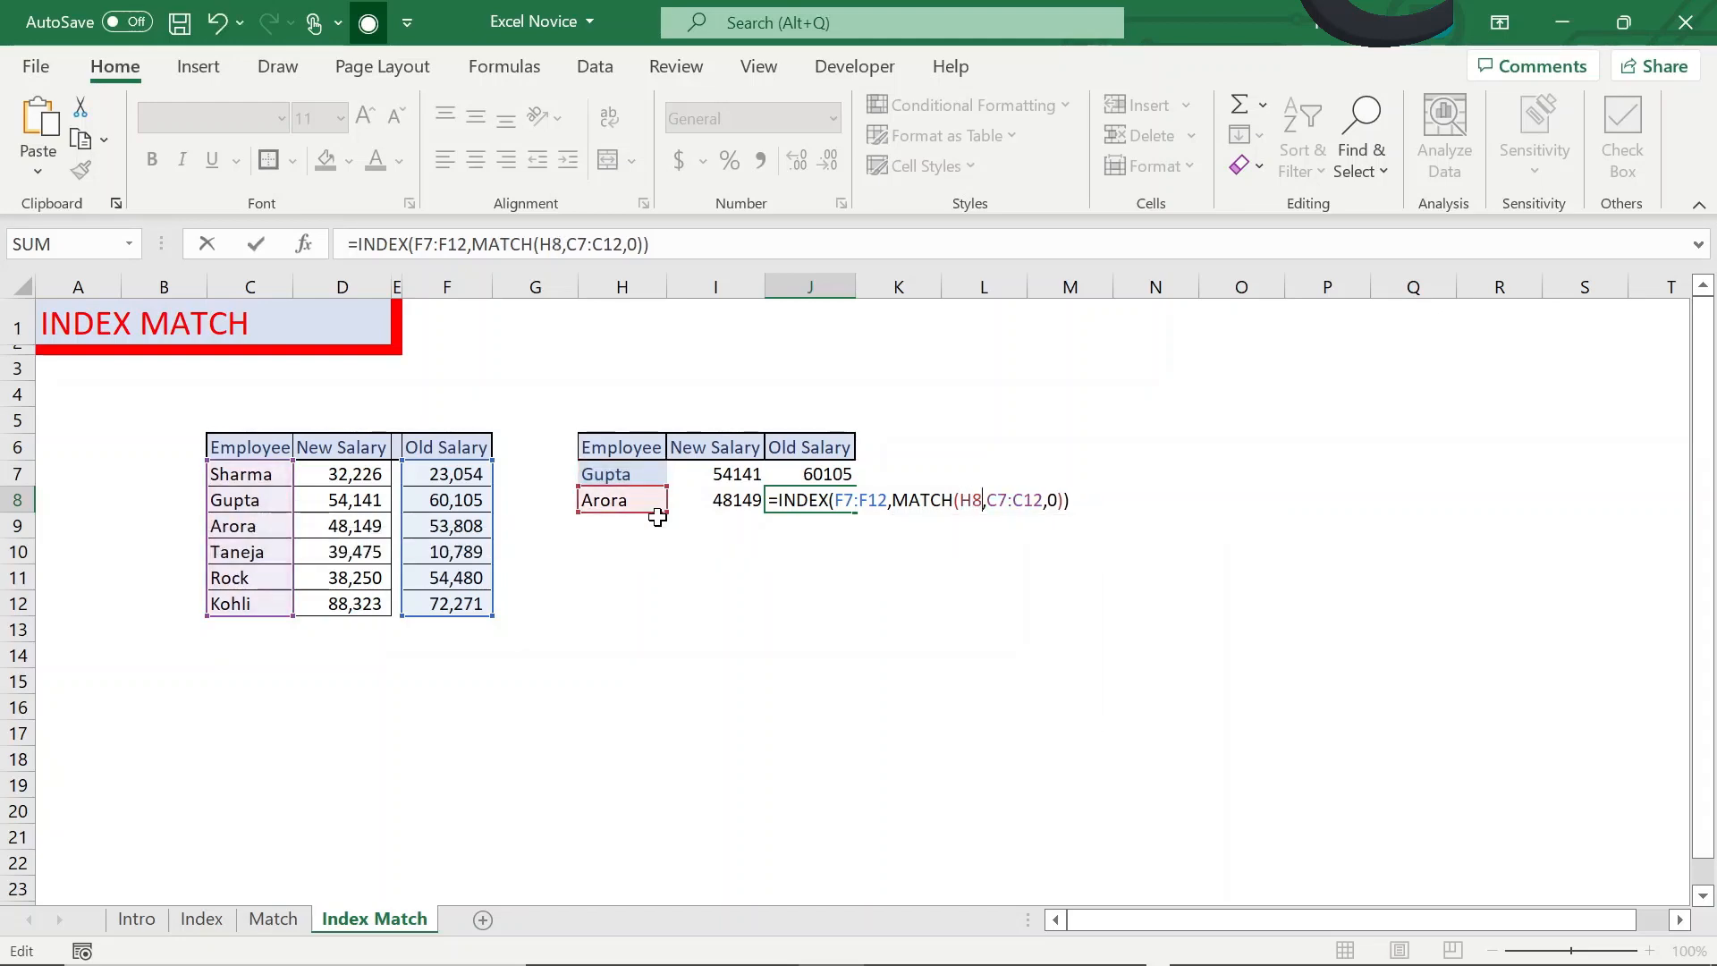
{"action": "key", "text": "ctrl+Return"}
{"action": "key", "text": "Left"}
{"action": "key", "text": "Left"}
{"action": "key", "text": "Right"}
{"action": "key", "text": "Right"}
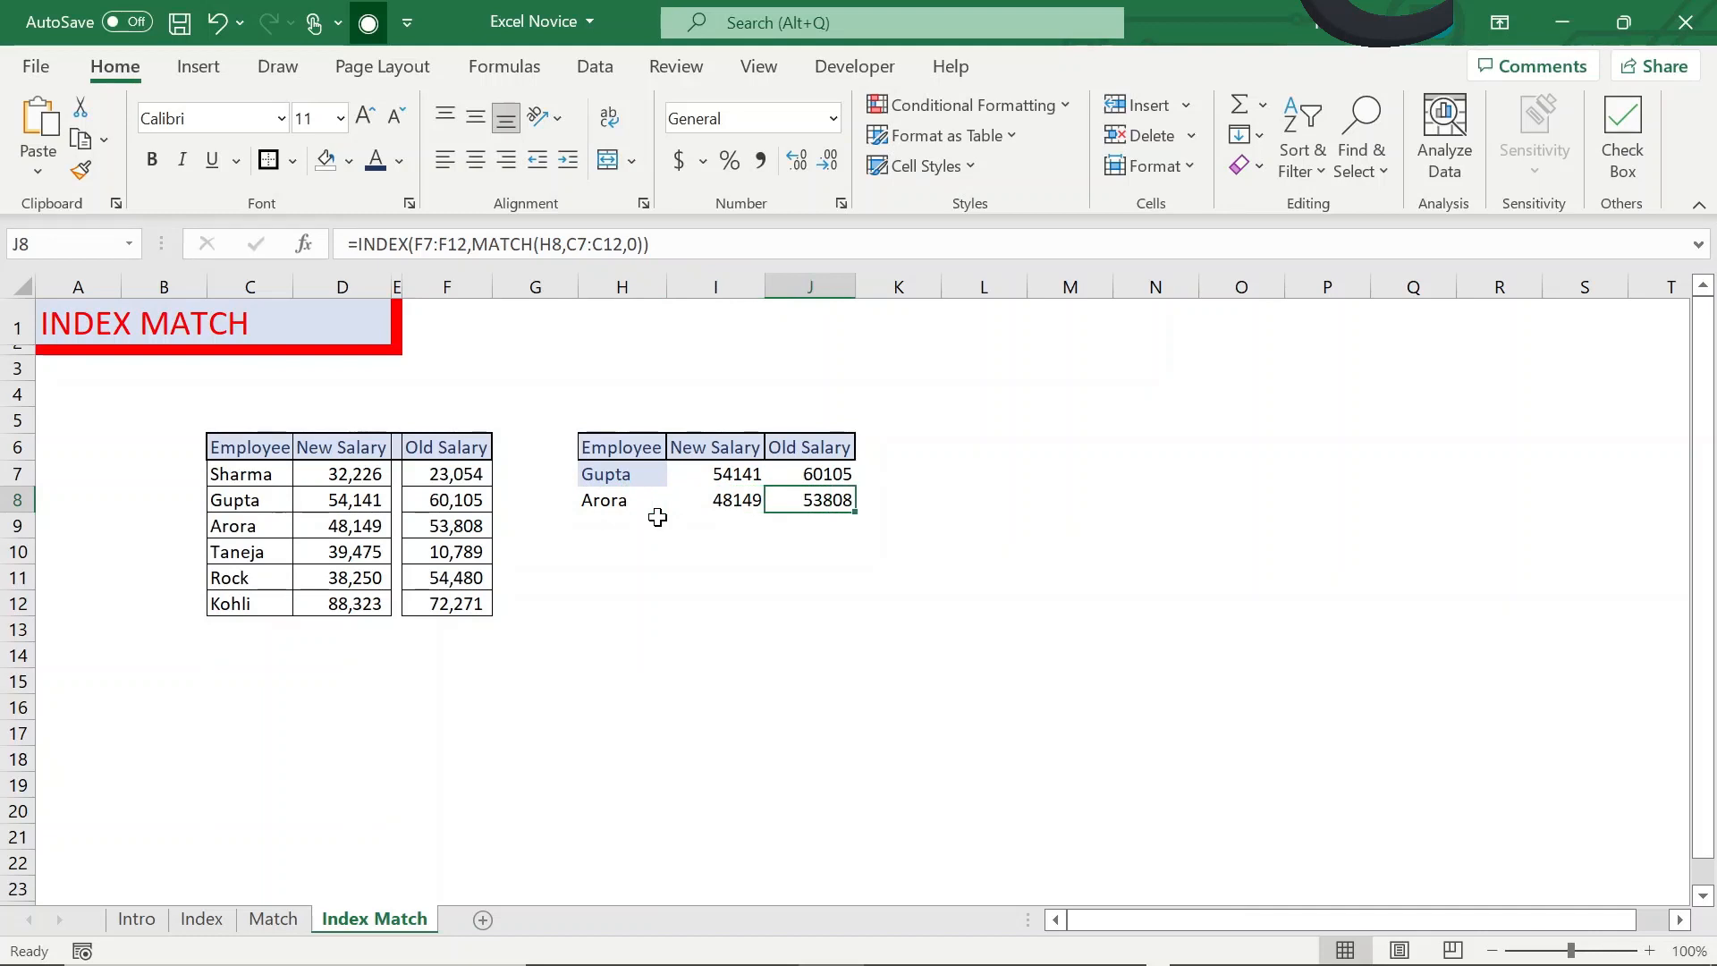
{"action": "key", "text": "Left"}
{"action": "key", "text": "Up"}
{"action": "key", "text": "Right"}
{"action": "key", "text": "Left"}
{"action": "key", "text": "Left"}
{"action": "key", "text": "Left"}
{"action": "key", "text": "Left"}
{"action": "key", "text": "Left"}
{"action": "key", "text": "Left"}
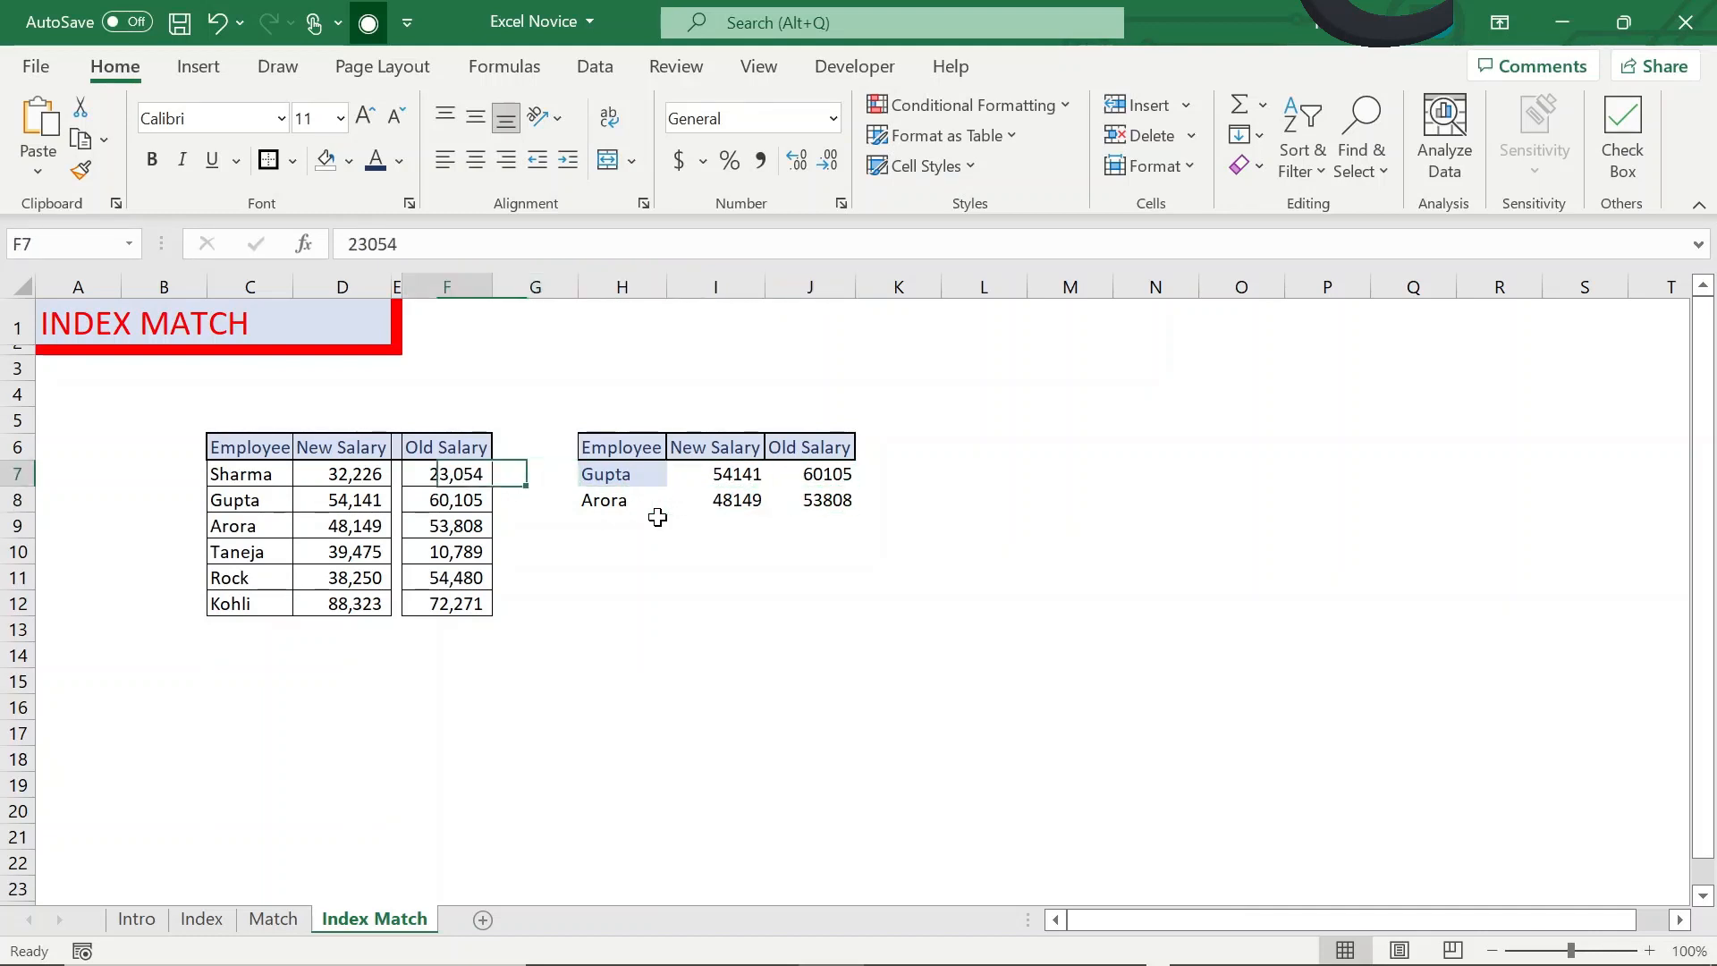